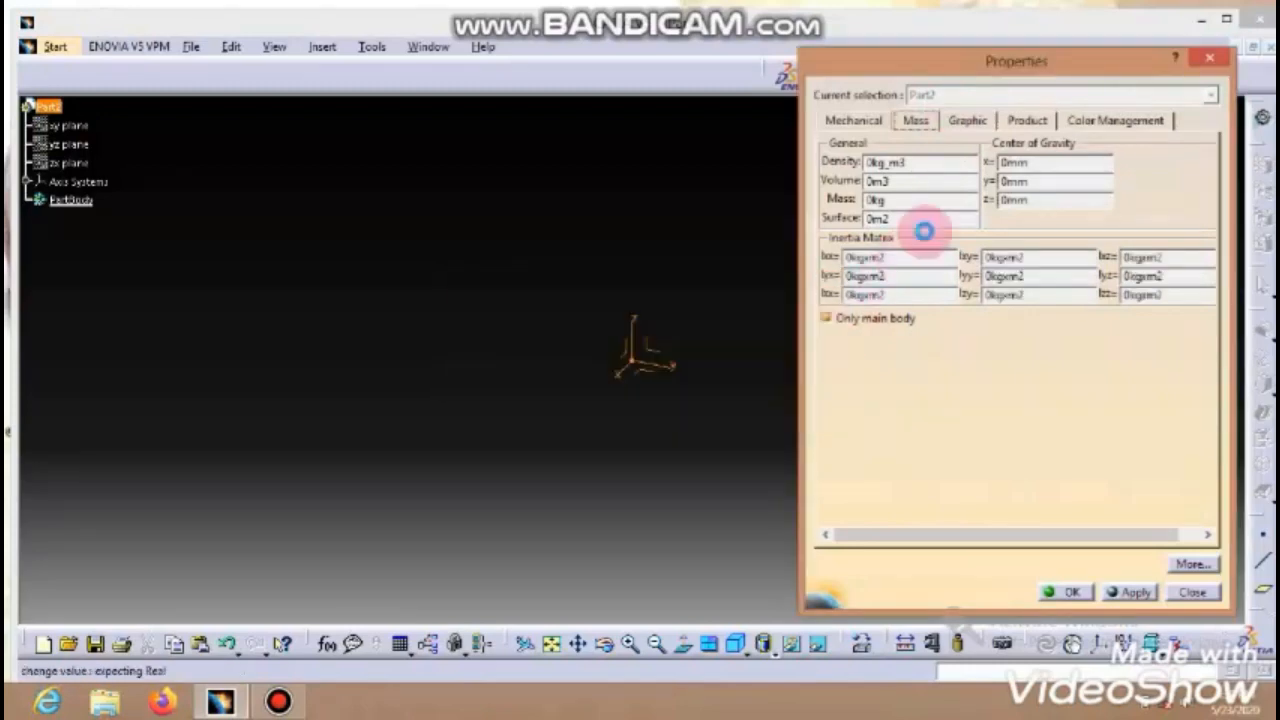
Step: Rename the part number to Bracket in the part's product properties
click(1040, 120)
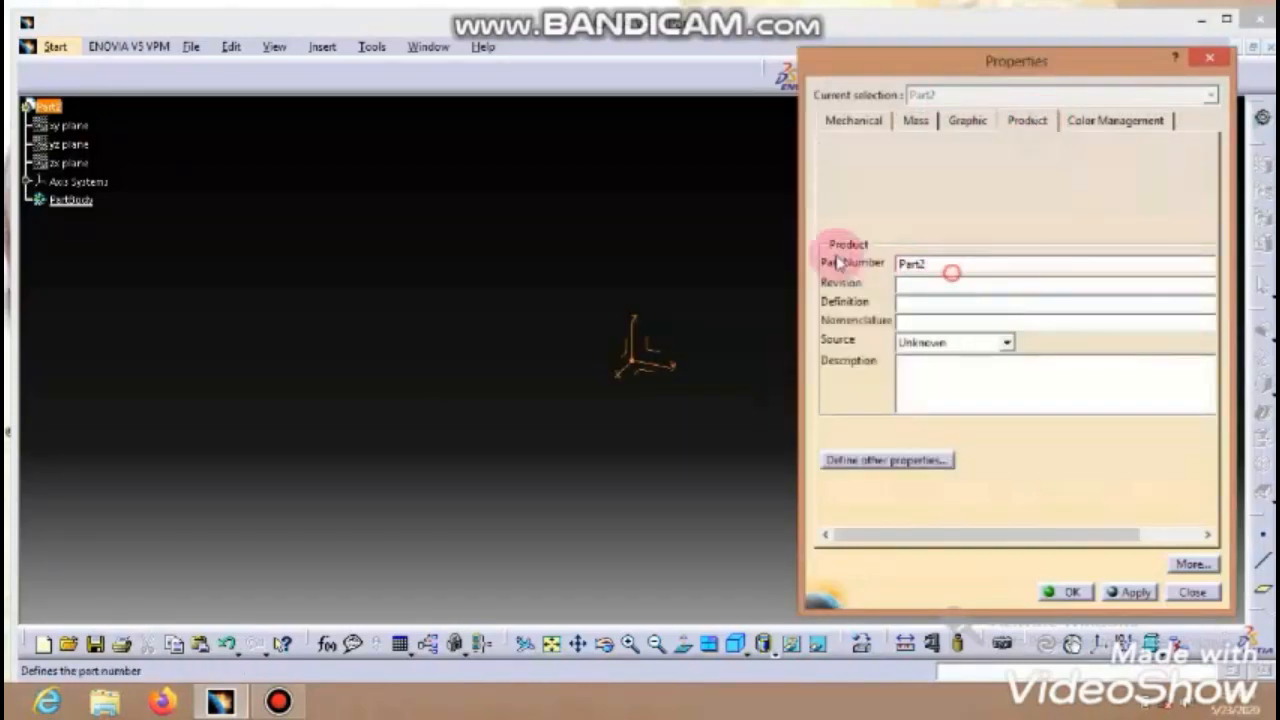
double_click(915, 263)
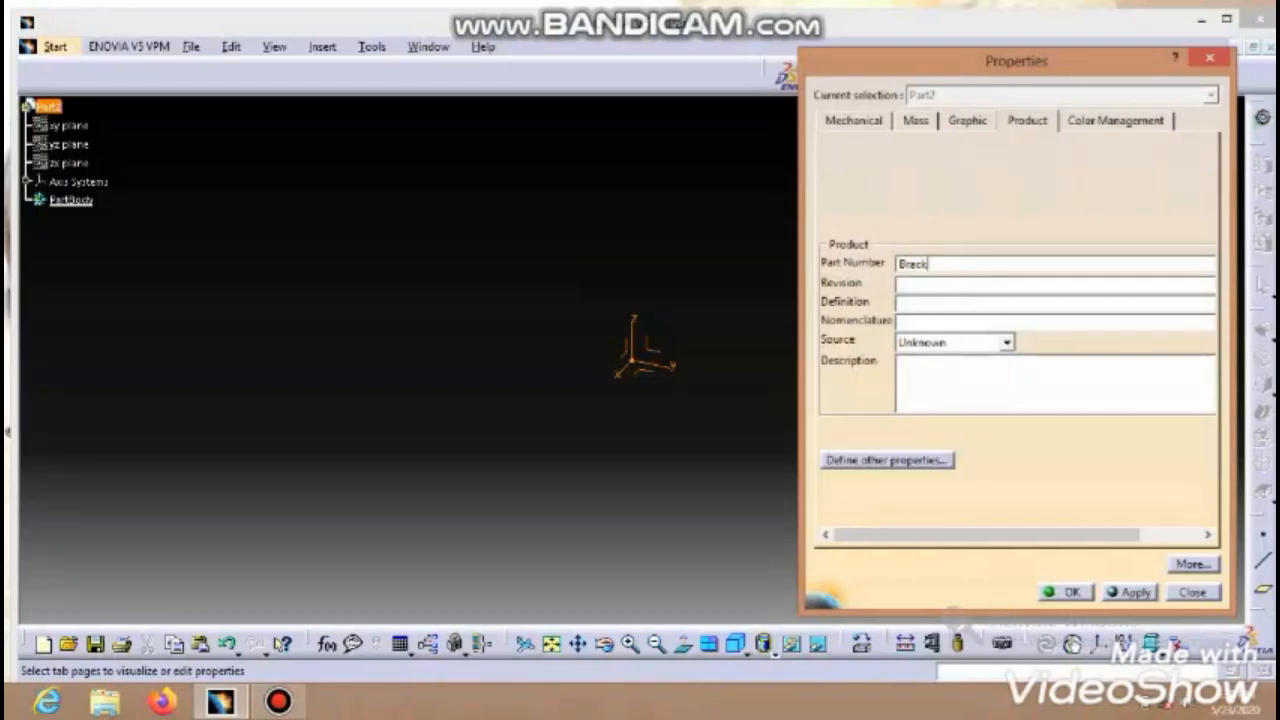
key(Return)
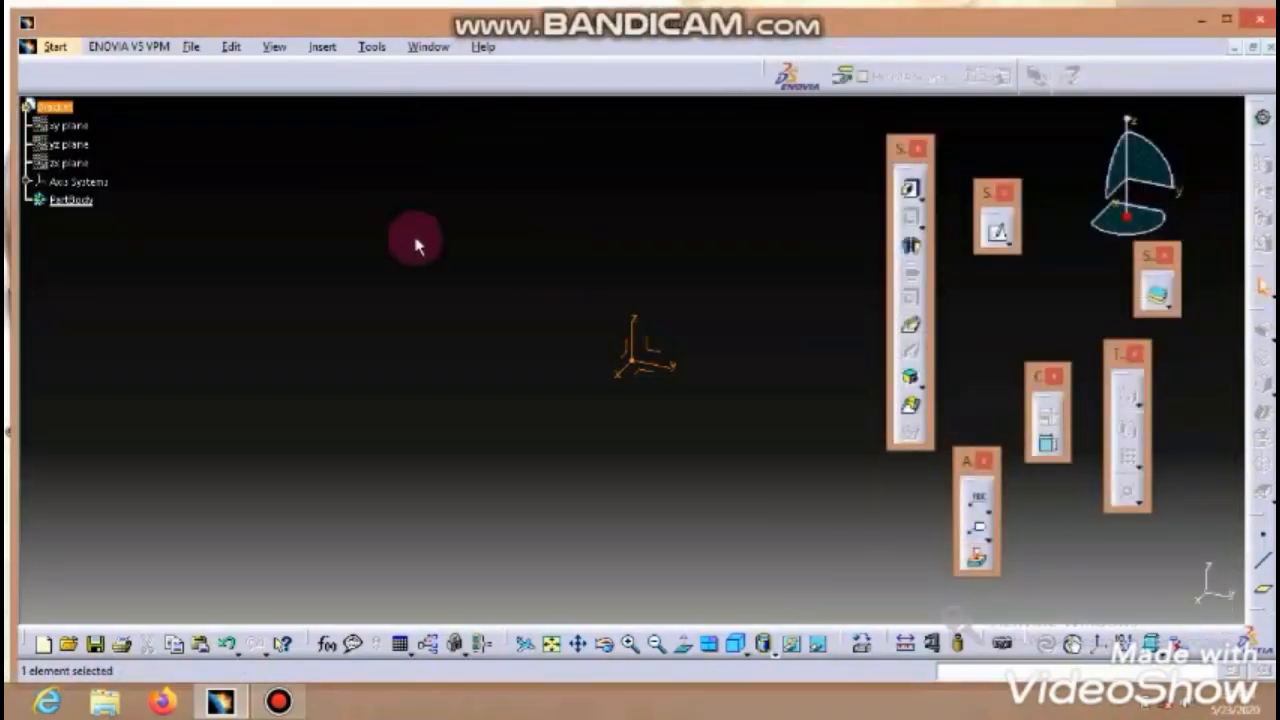
Step: Sketch a centered rectangle about 199 by 116 mm around the origin on the YZ plane
click(660, 358)
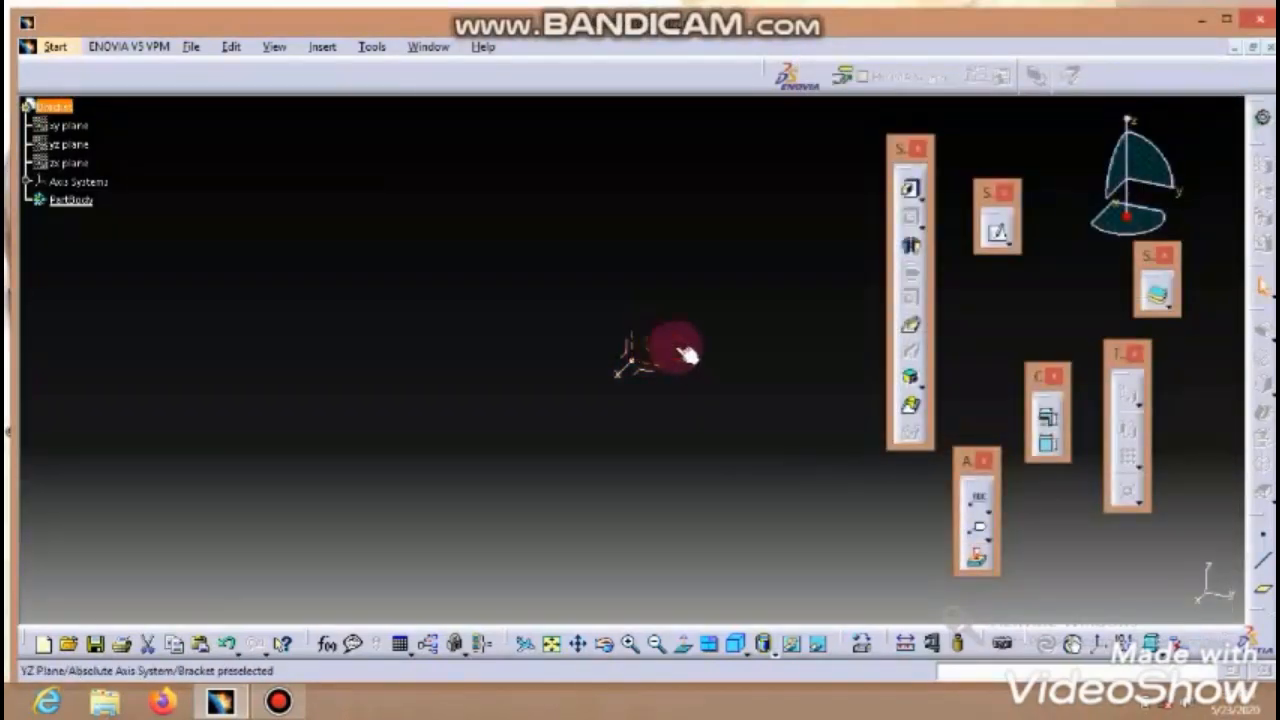
click(997, 232)
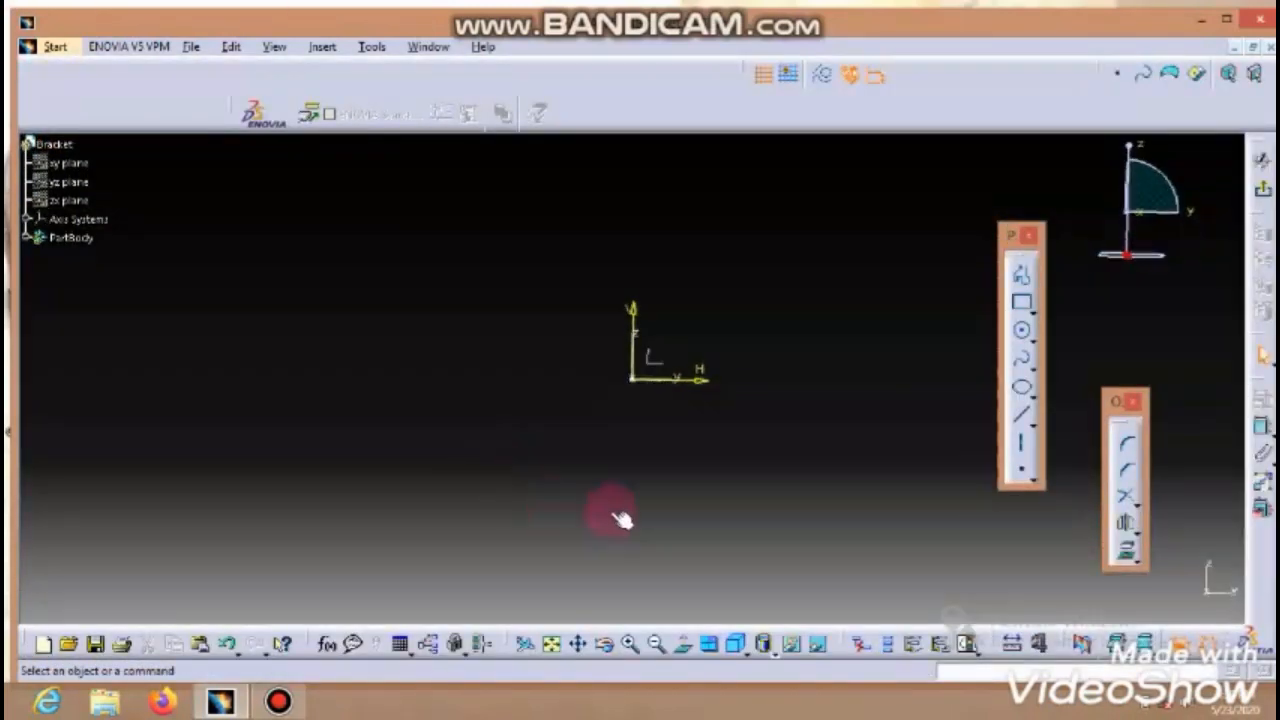
click(1040, 316)
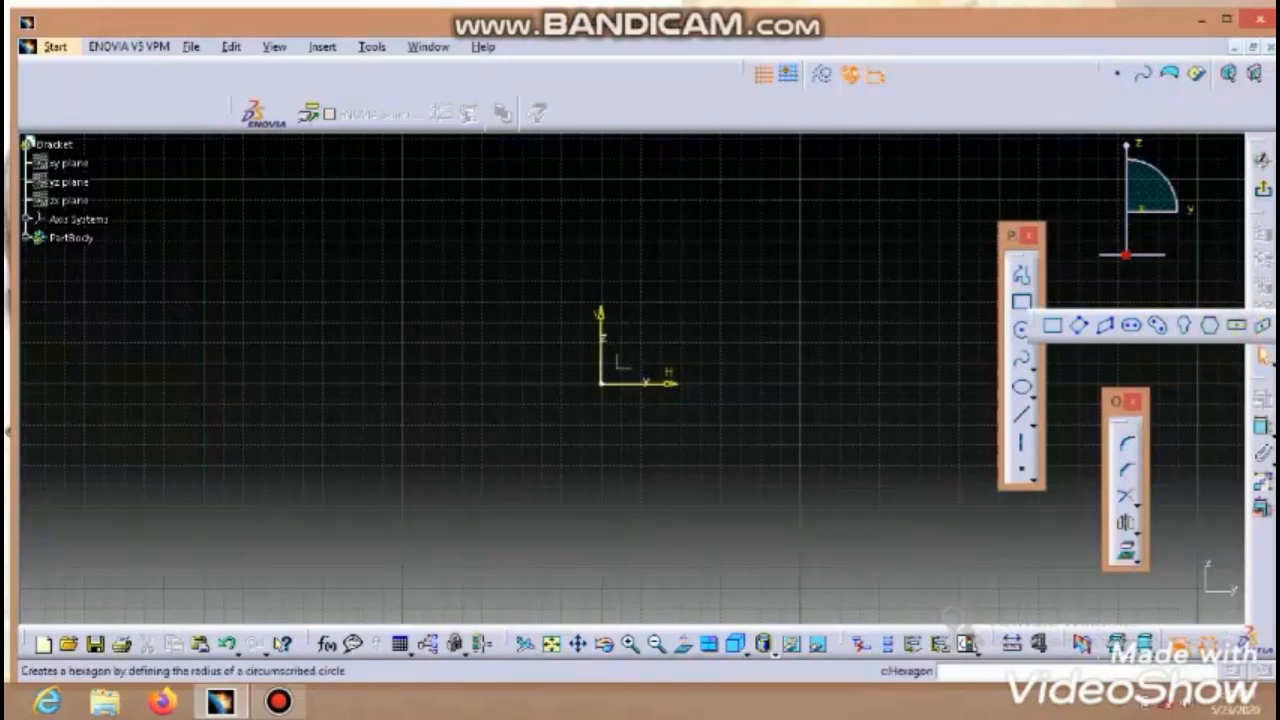
click(1234, 328)
click(608, 386)
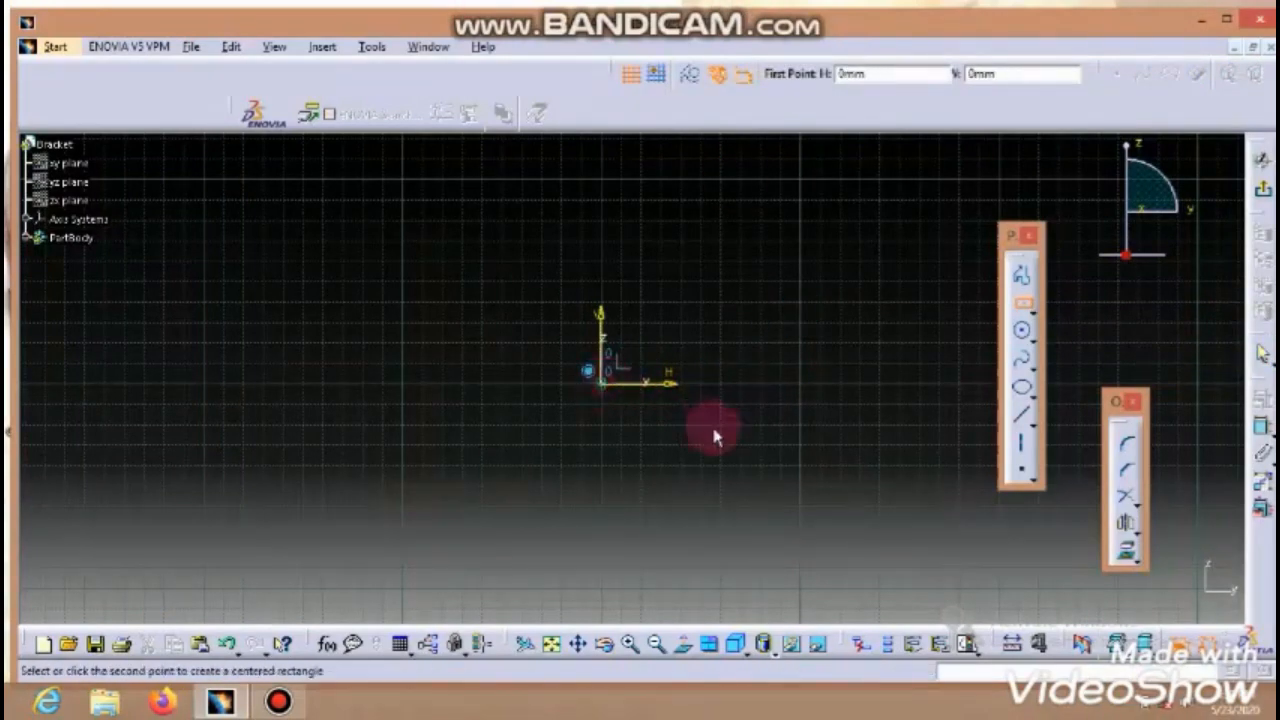
click(800, 501)
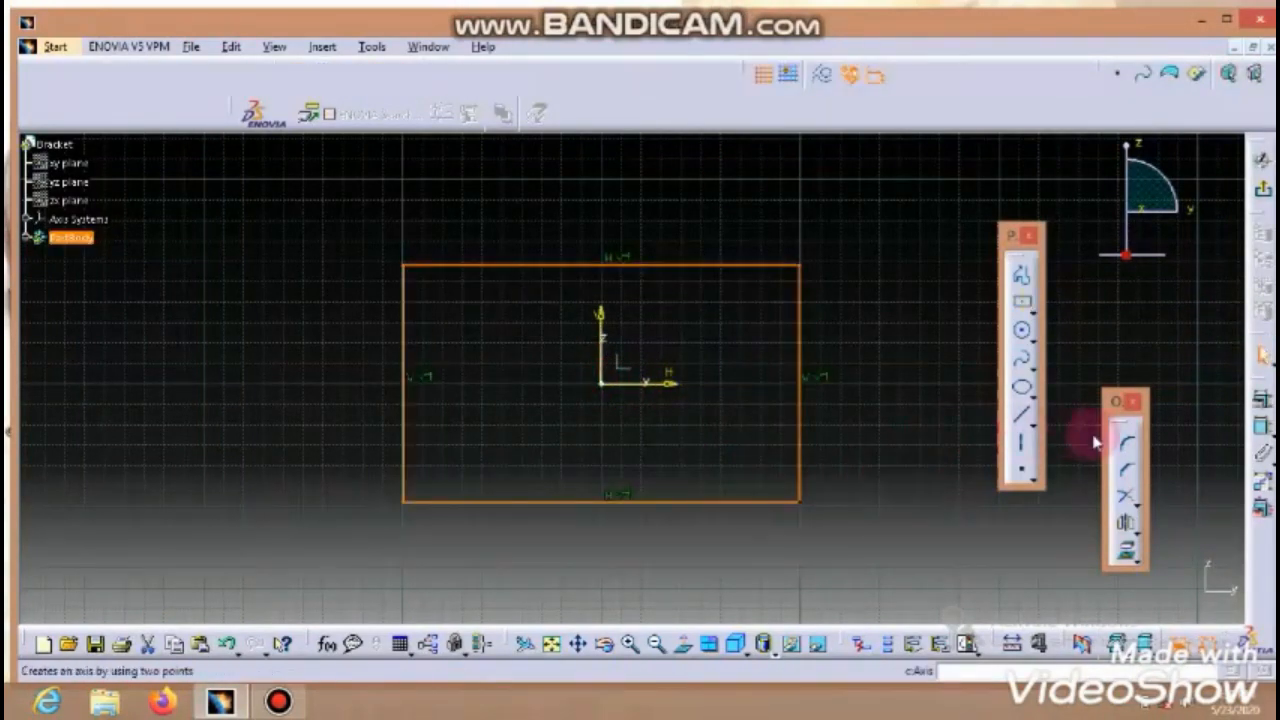
Step: Dimension the rectangle's height and set it to 63.5 mm
click(1261, 426)
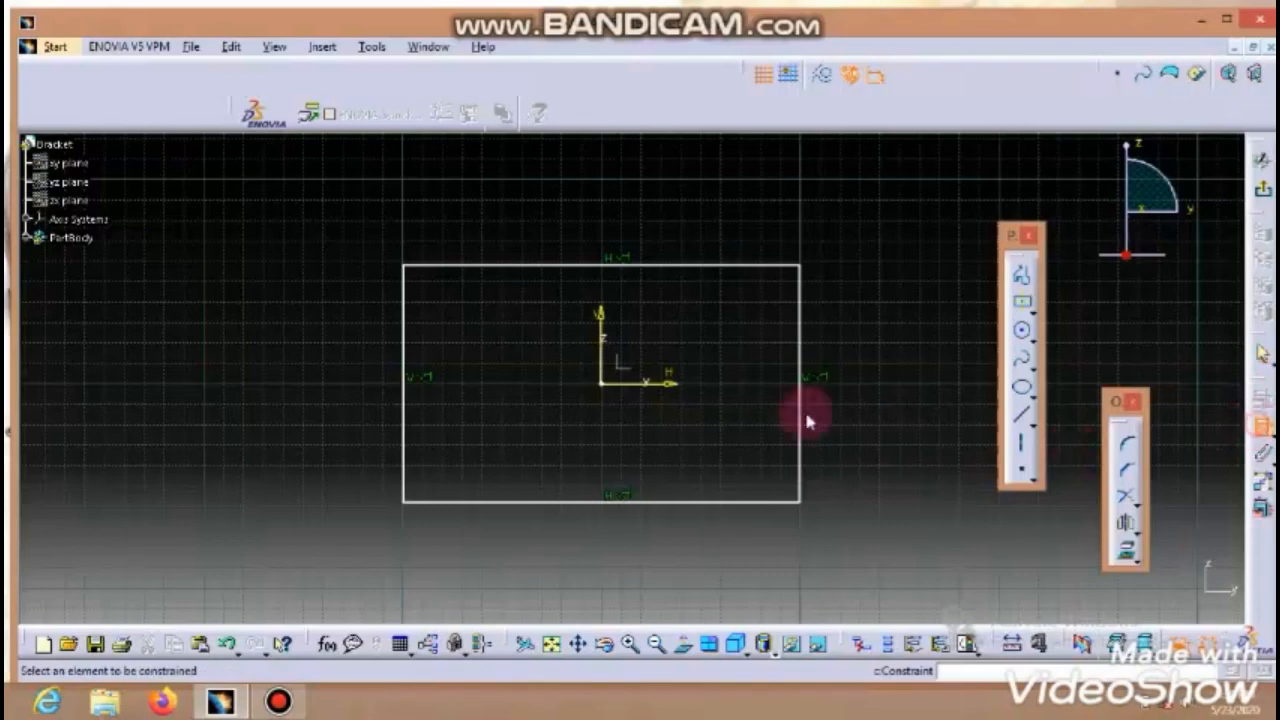
click(802, 340)
double_click(887, 360)
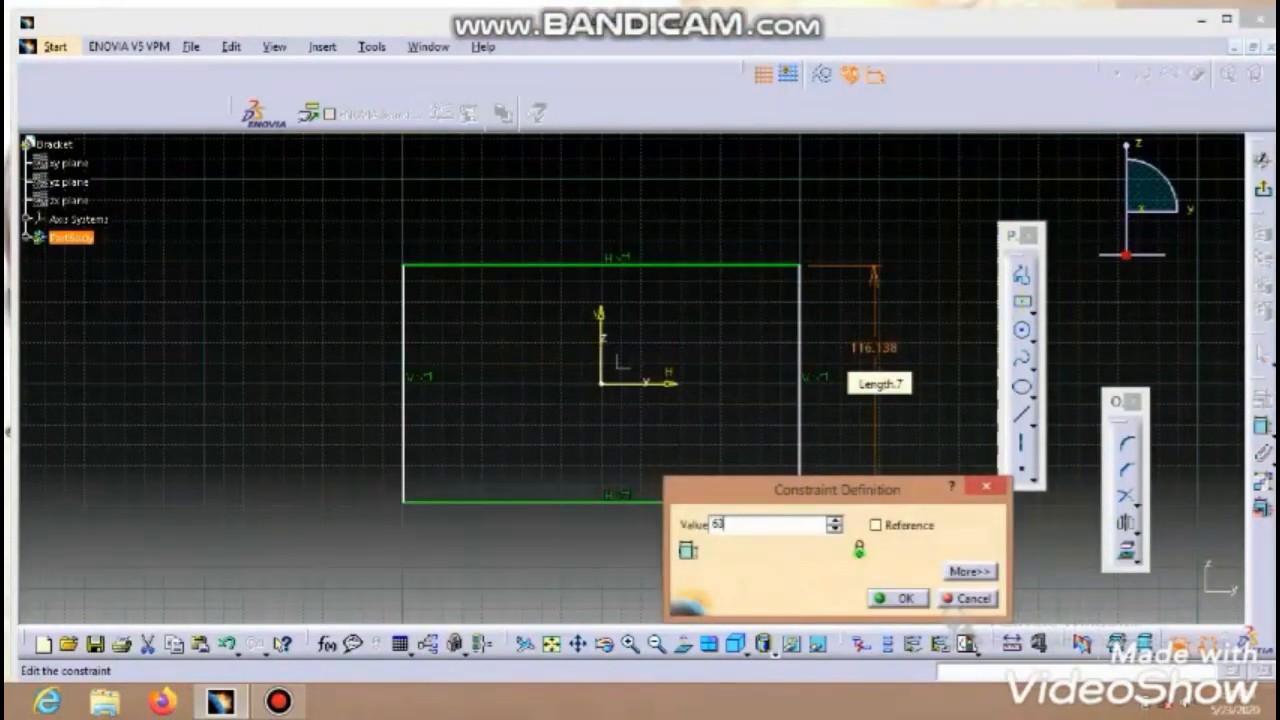
key(Return)
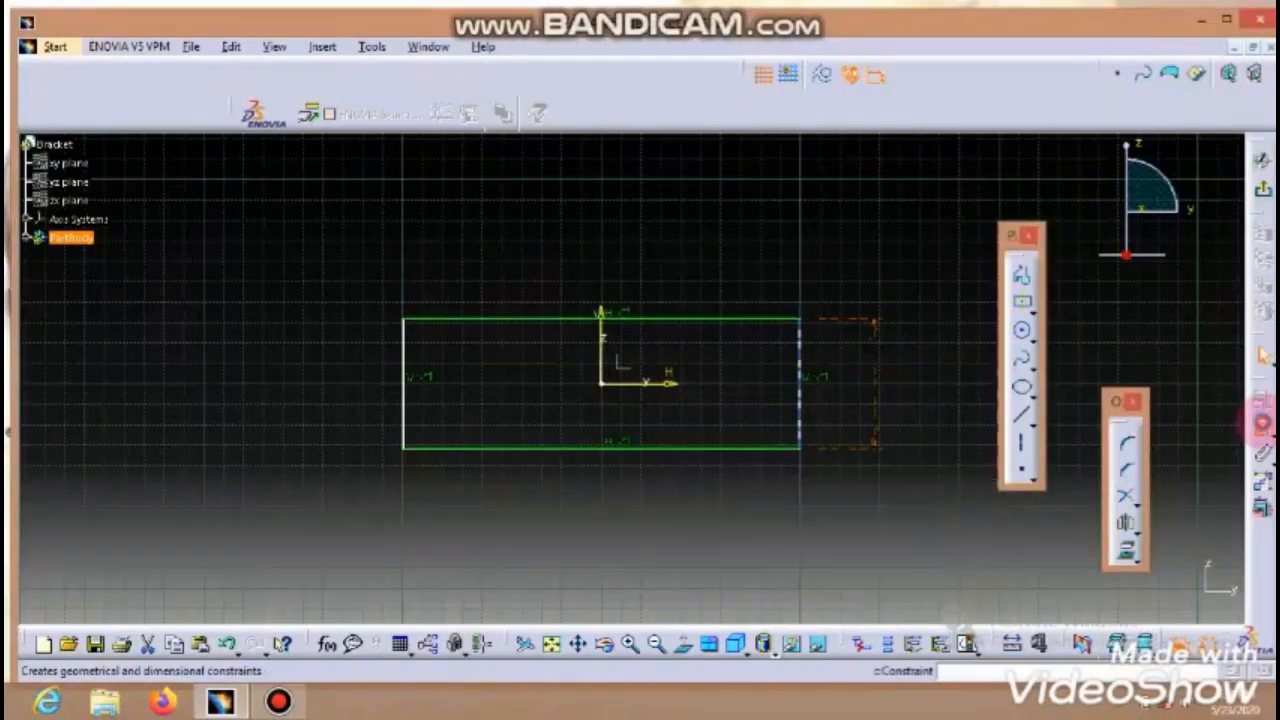
Step: Dimension the rectangle's width and set it to 127.5 mm
click(619, 319)
double_click(605, 210)
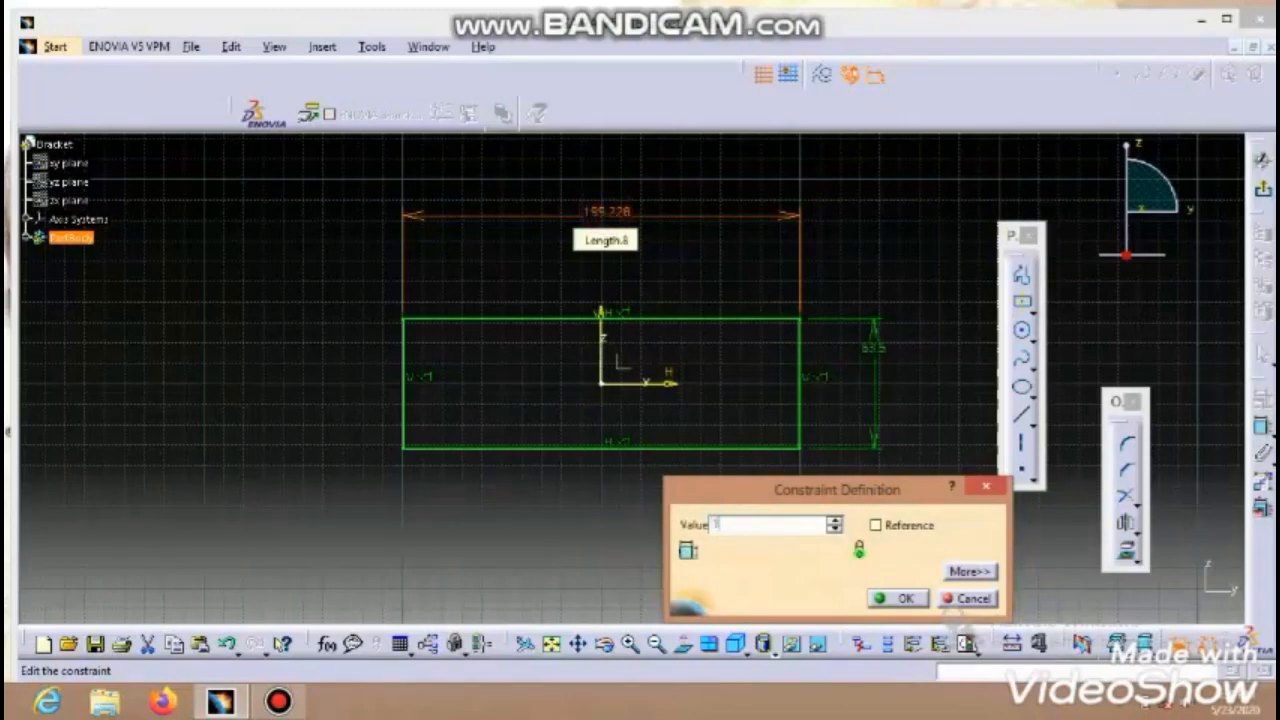
text(127.5mm)
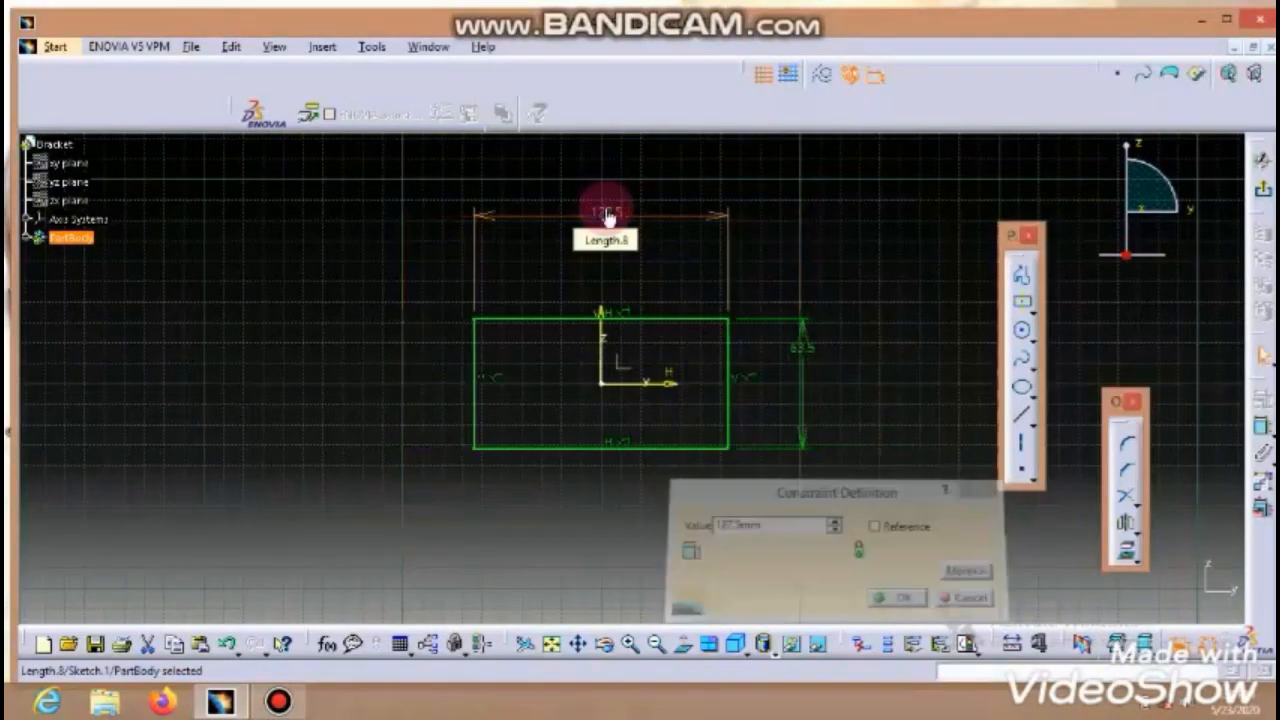
key(Return)
Step: Check the bracket's overall length on the Drawing1 sheet and return to the Bracket part
click(428, 46)
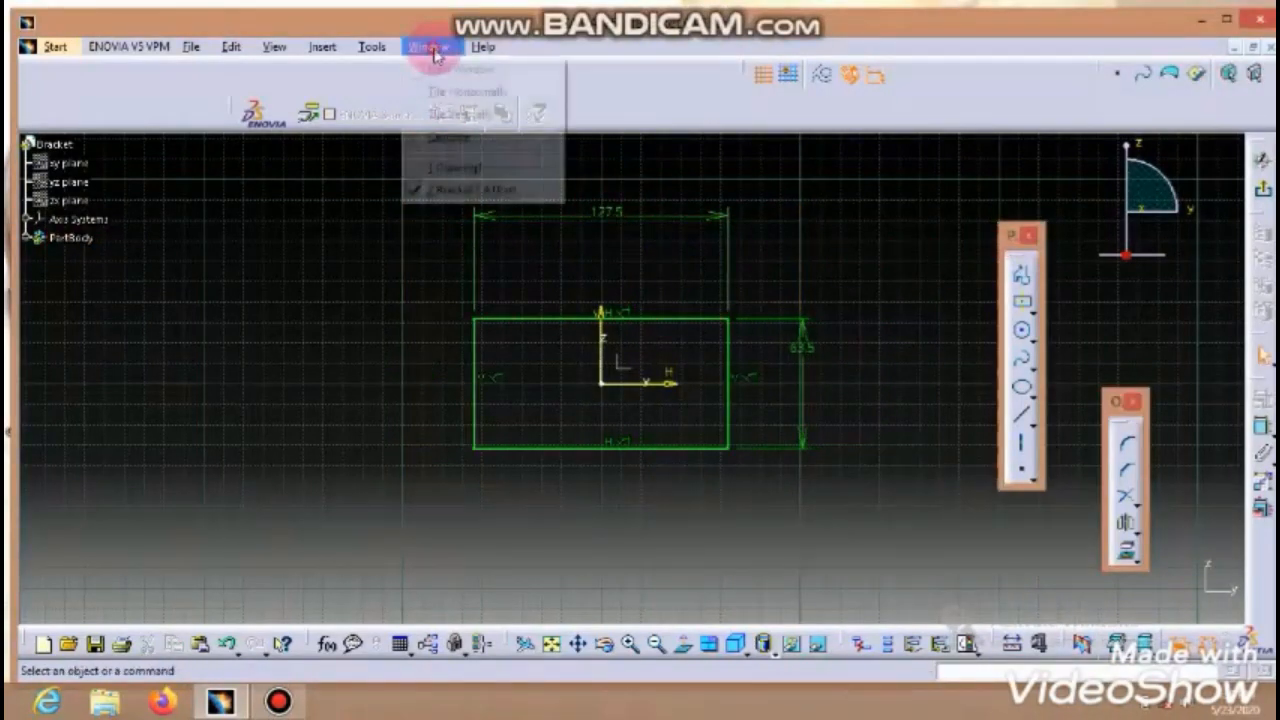
click(443, 166)
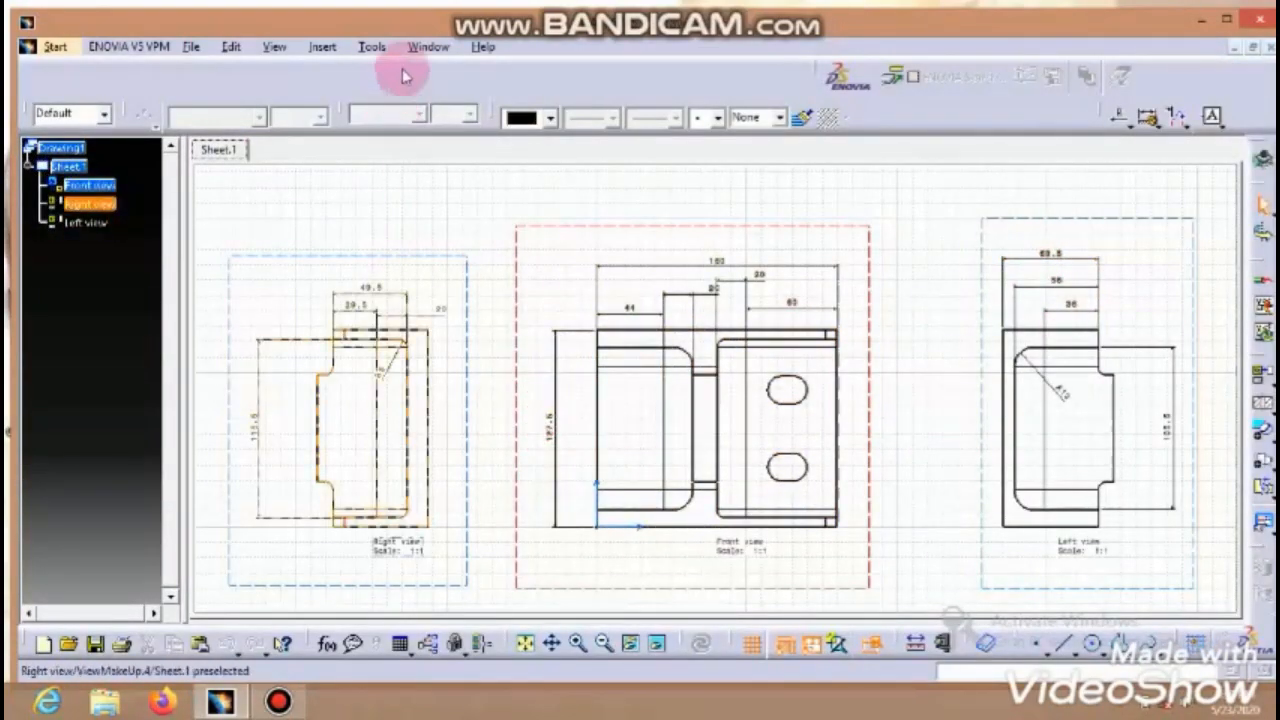
click(428, 46)
click(462, 188)
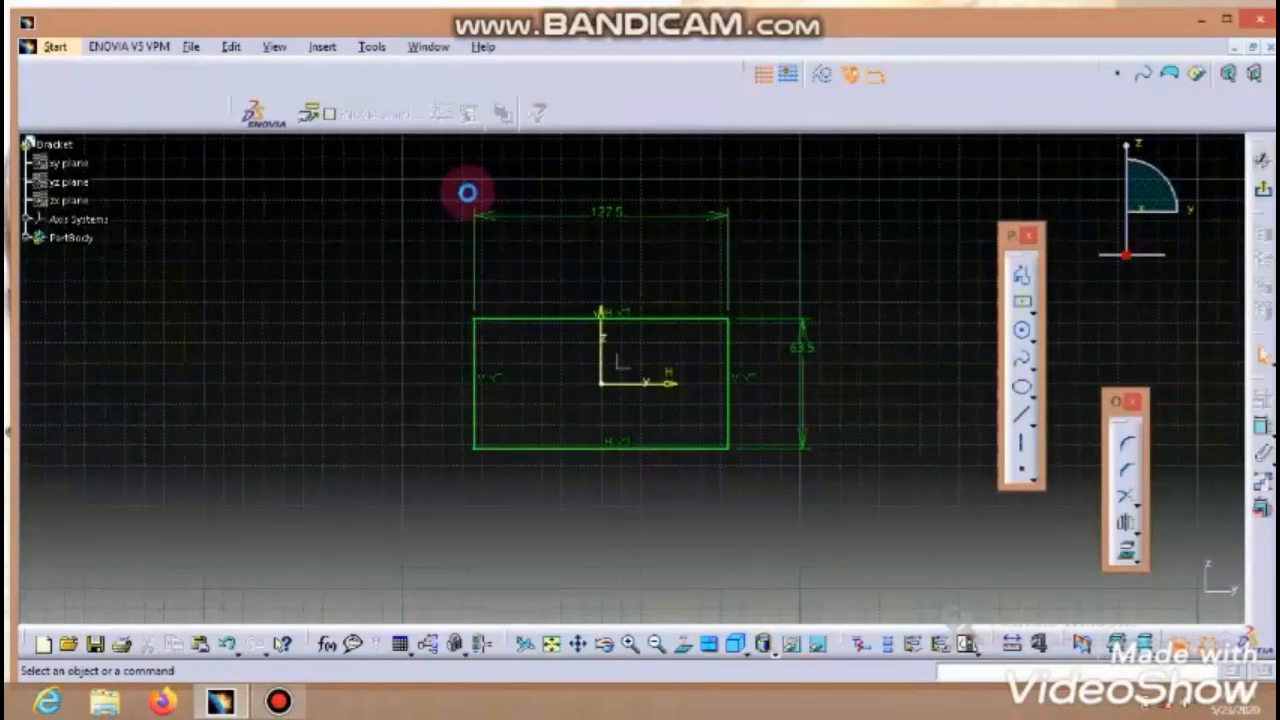
Step: Finish the rectangle sketch and extrude it into a 160 mm long pad
click(1263, 196)
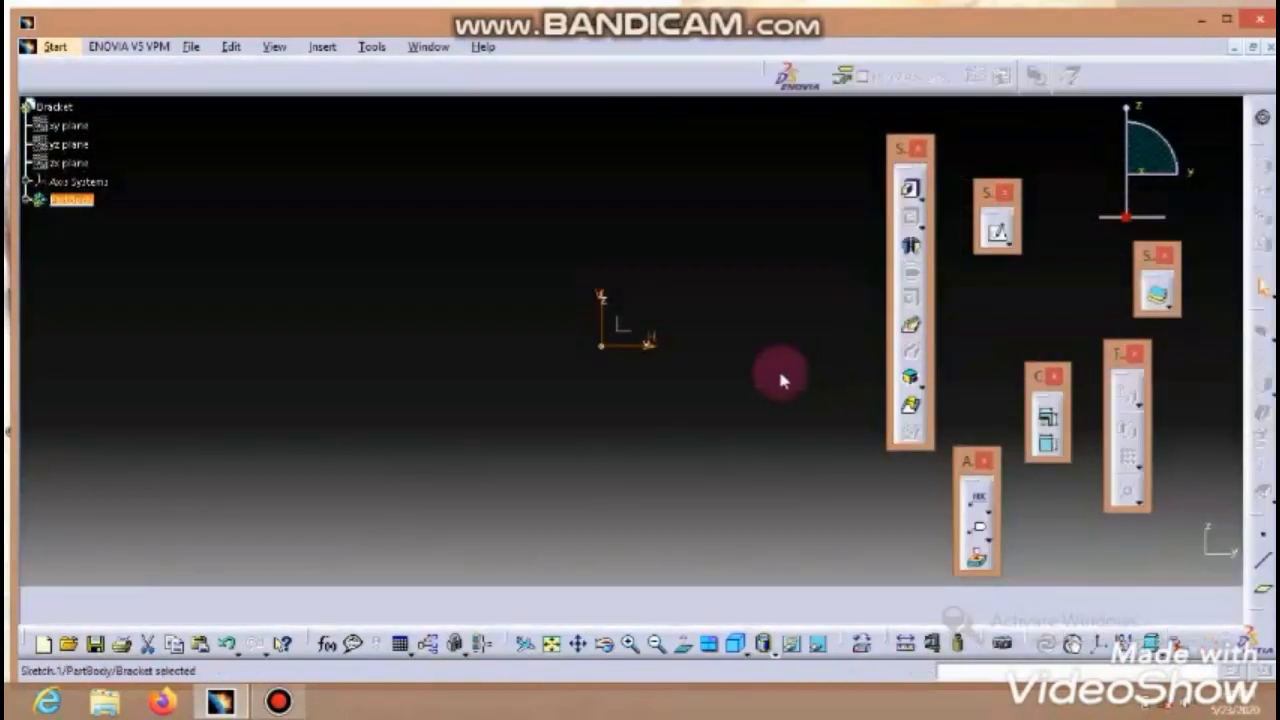
mouse_move(762, 393)
middle_down()
mouse_move(640, 408)
mouse_move(625, 395)
mouse_move(640, 372)
middle_up()
click(688, 342)
click(904, 190)
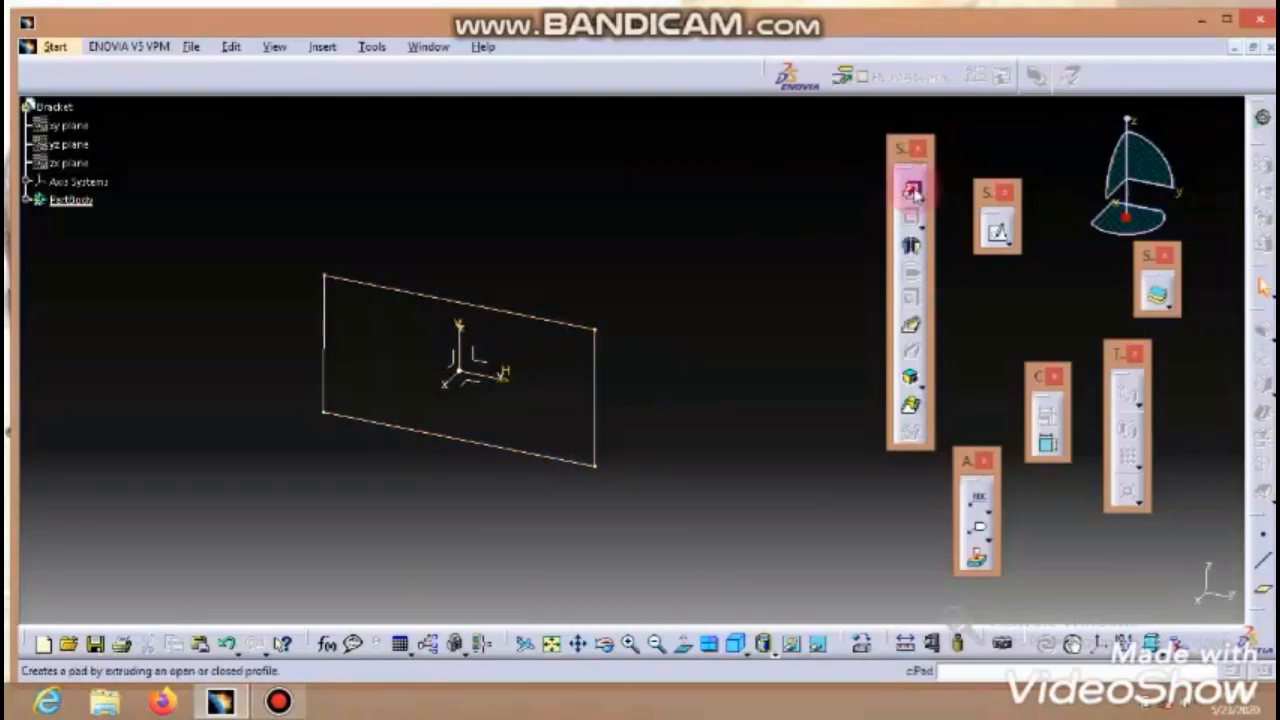
click(596, 395)
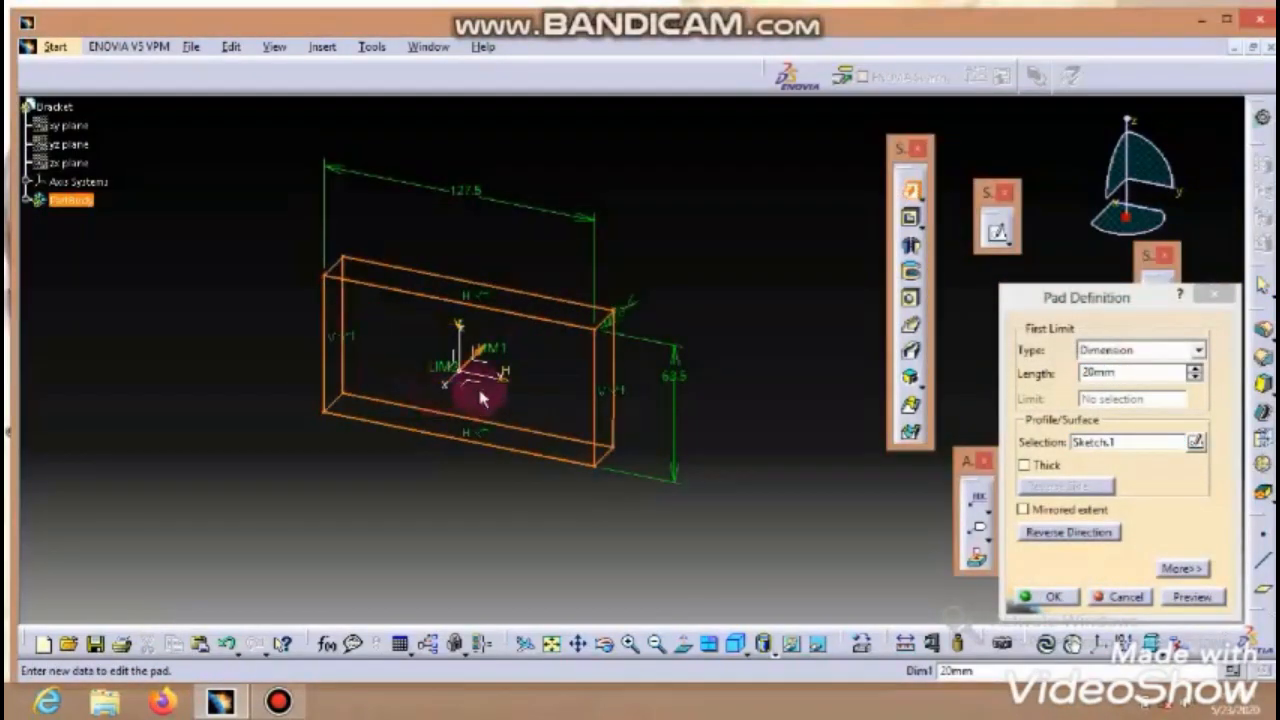
middle_drag(749, 380, 873, 380)
double_click(1130, 372)
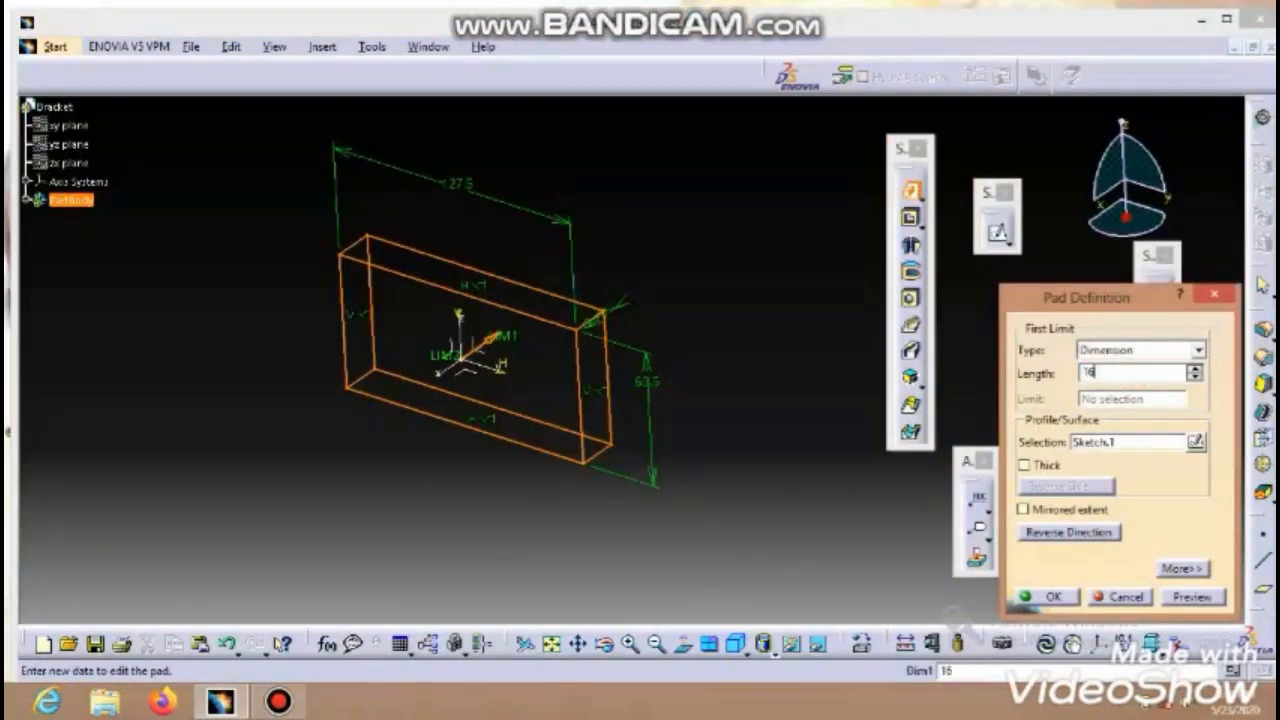
text(160)
key(Return)
click(765, 468)
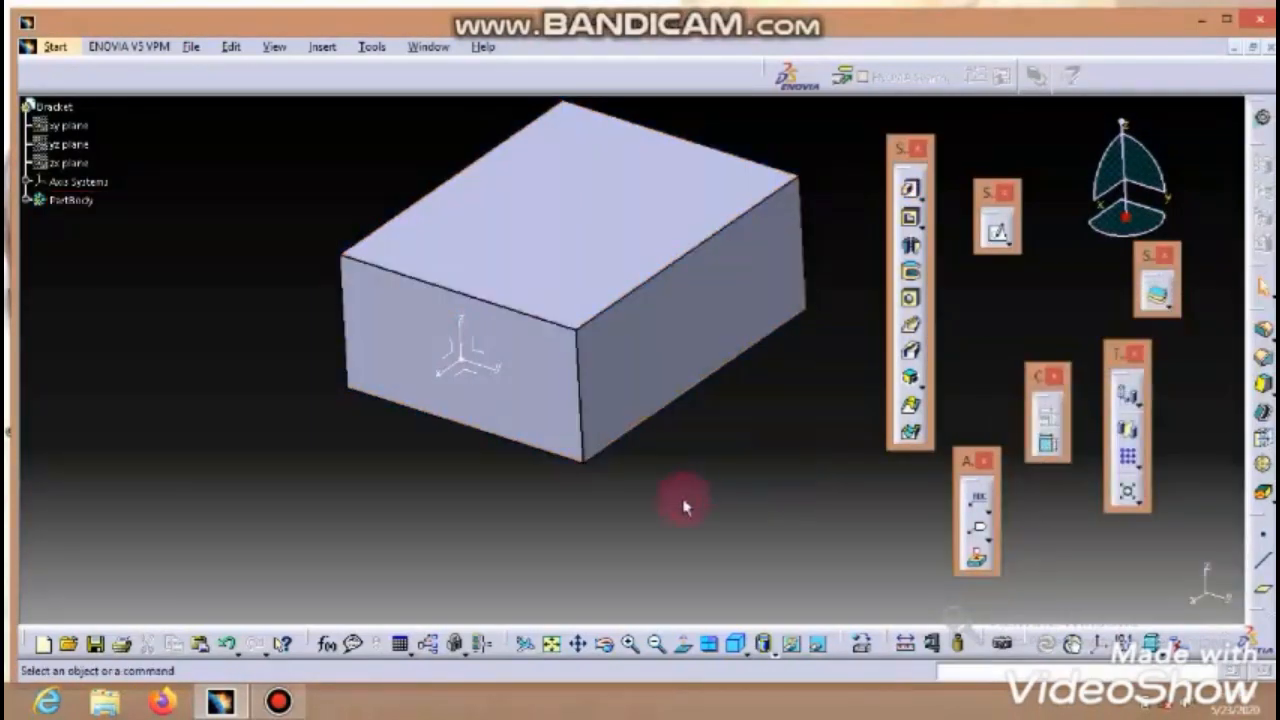
middle_drag(686, 506, 728, 488)
Step: Examine the front and side views on the Drawing1 sheet for the cutout shape, and return to the Bracket part
click(430, 48)
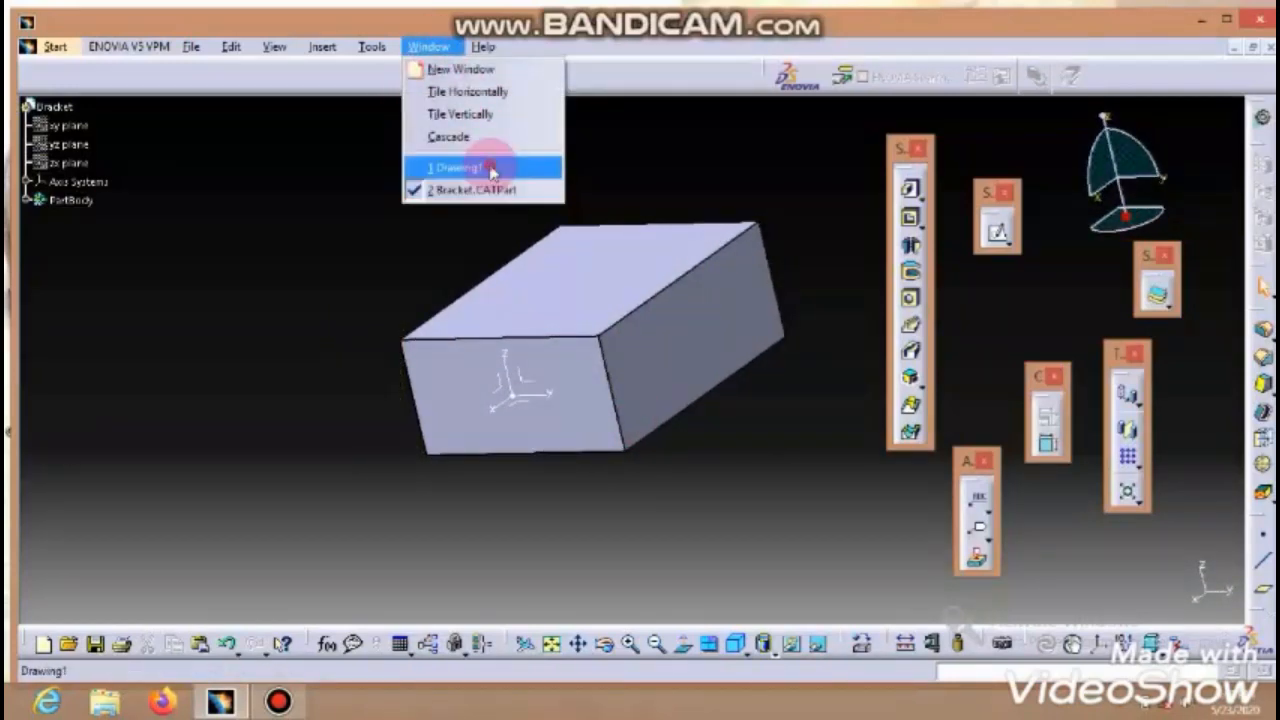
click(491, 166)
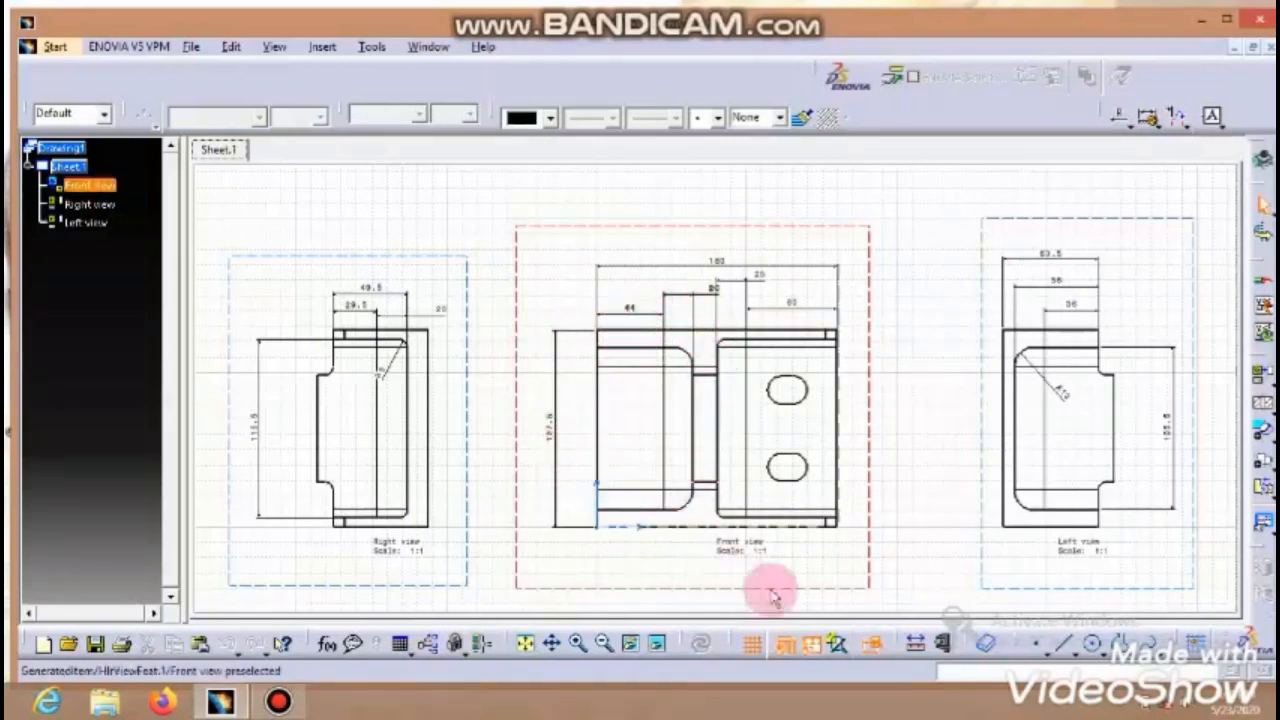
click(579, 578)
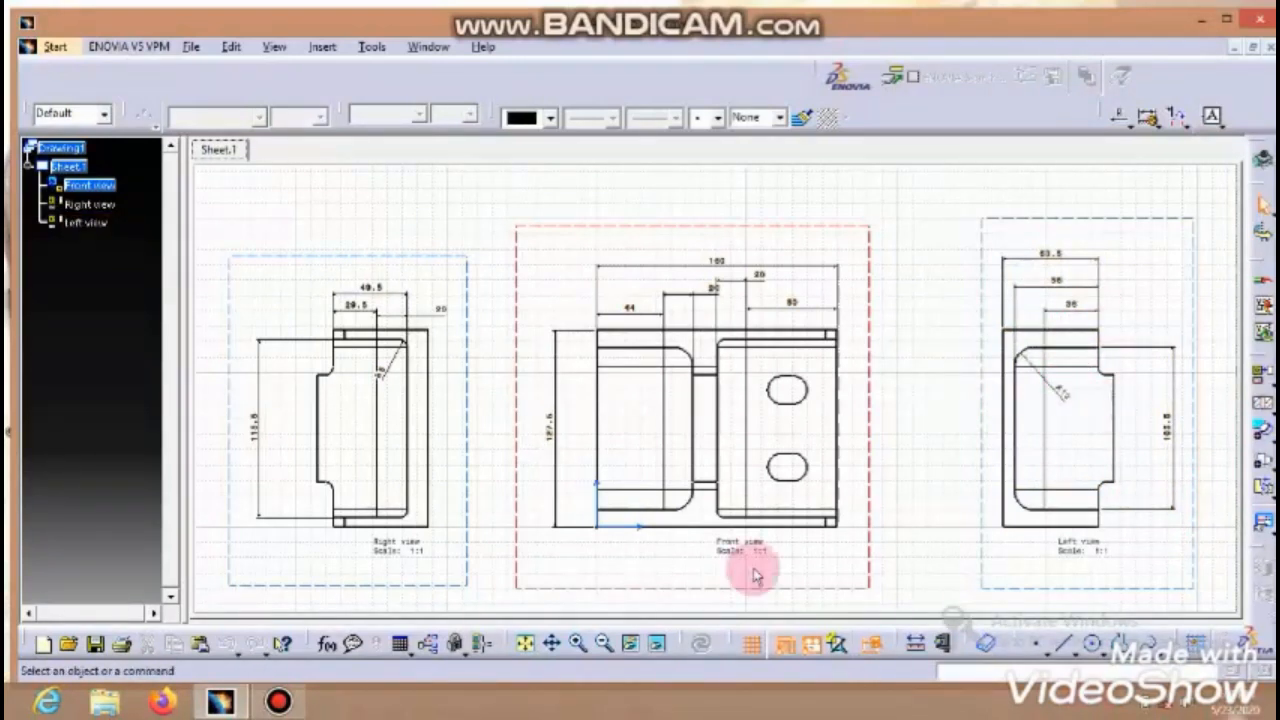
click(438, 48)
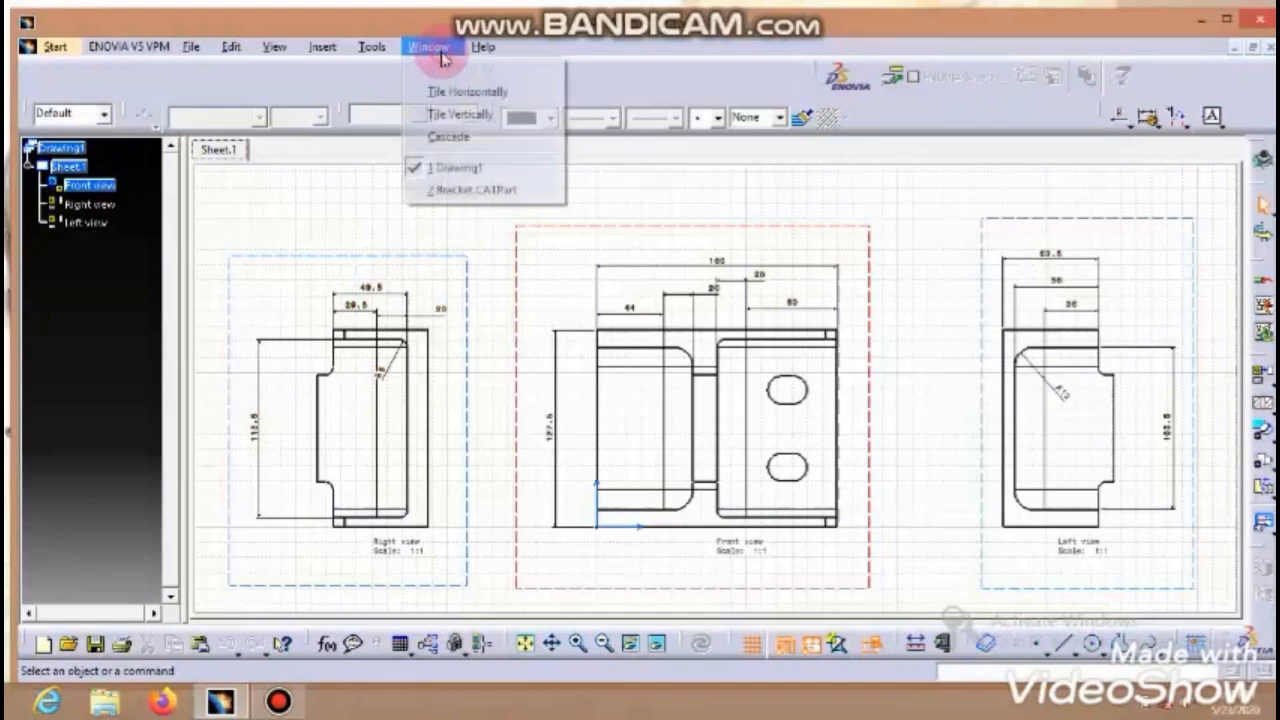
click(465, 192)
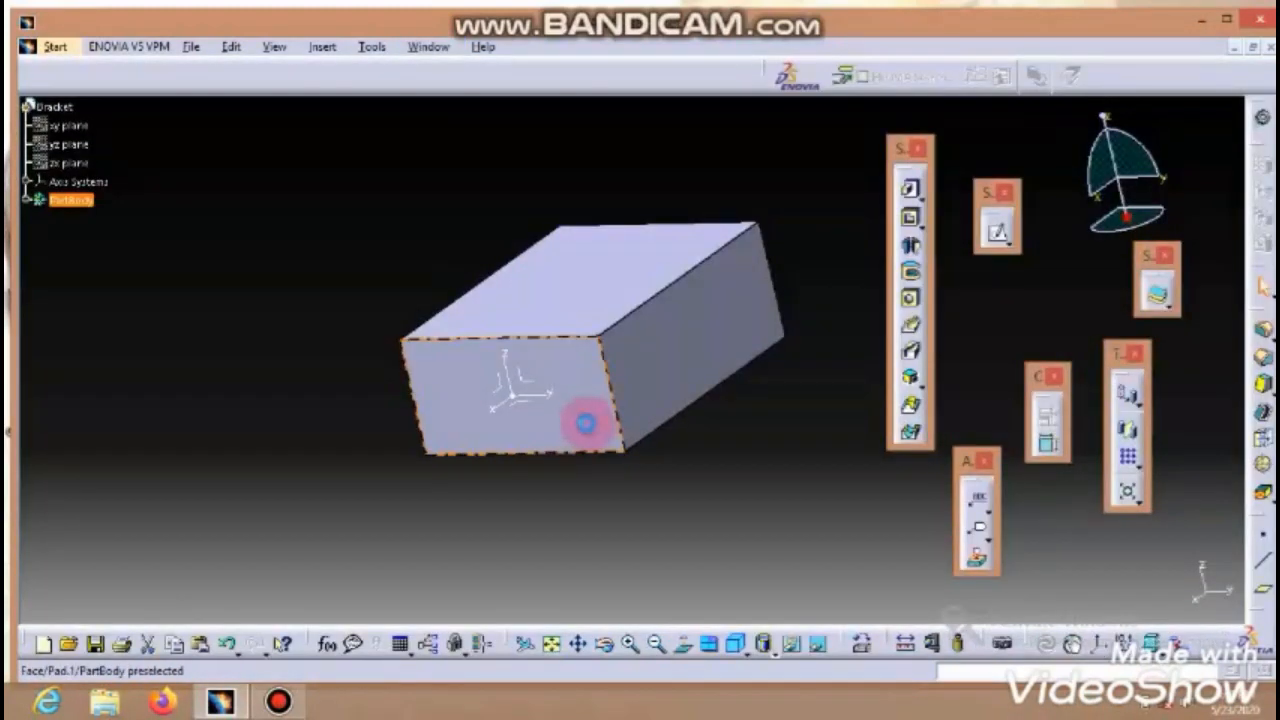
Step: Start a sketch on the block's front end face and draw a two-point rectangle inside its outline
middle_drag(586, 423, 660, 440)
click(997, 229)
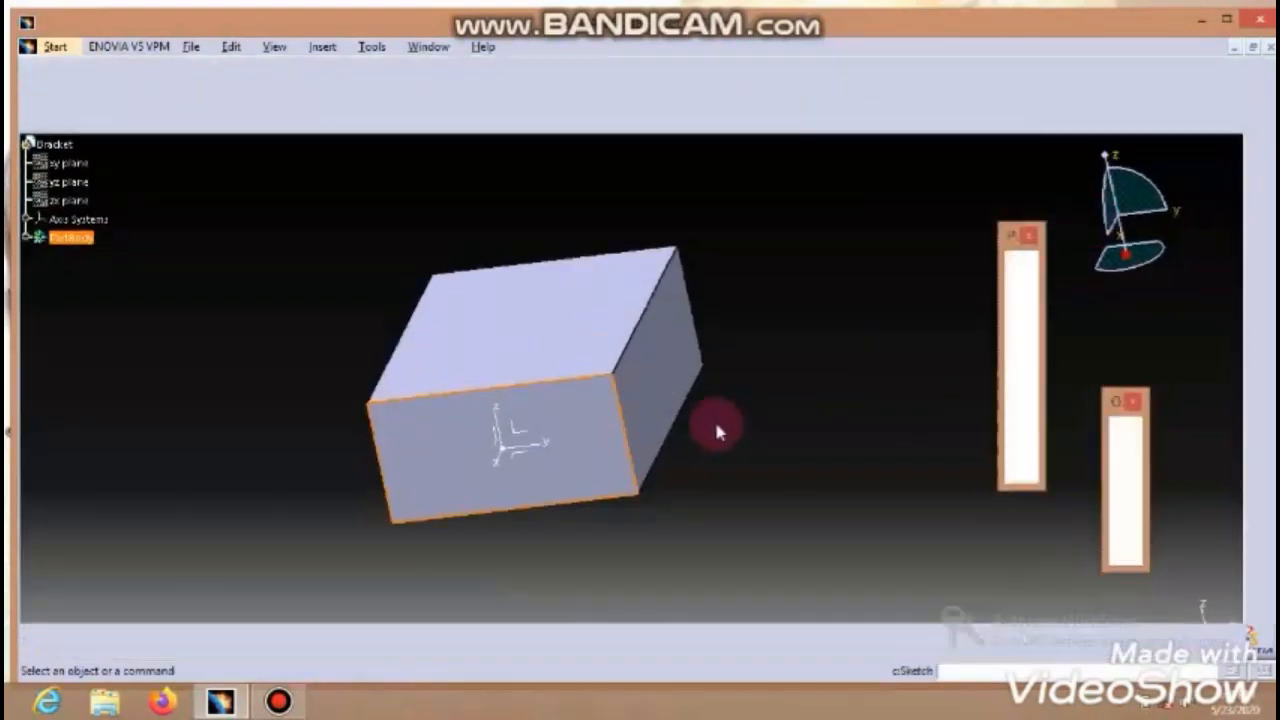
click(1024, 305)
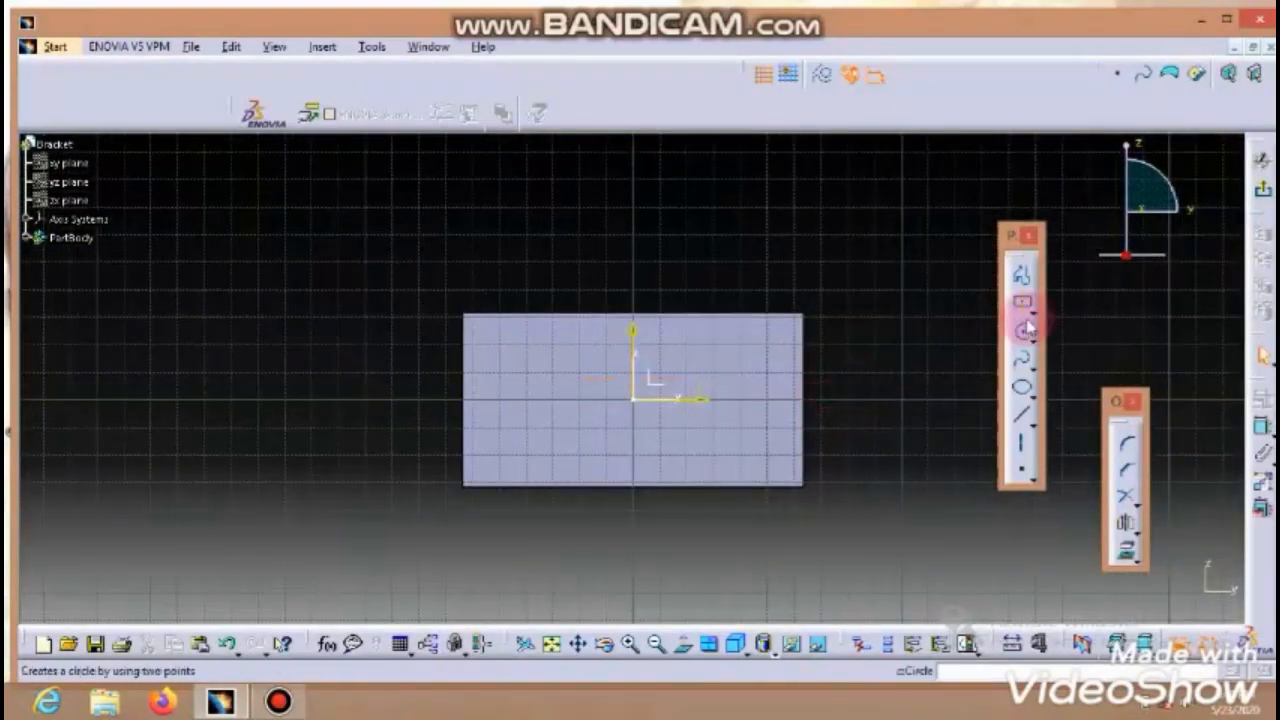
click(1024, 325)
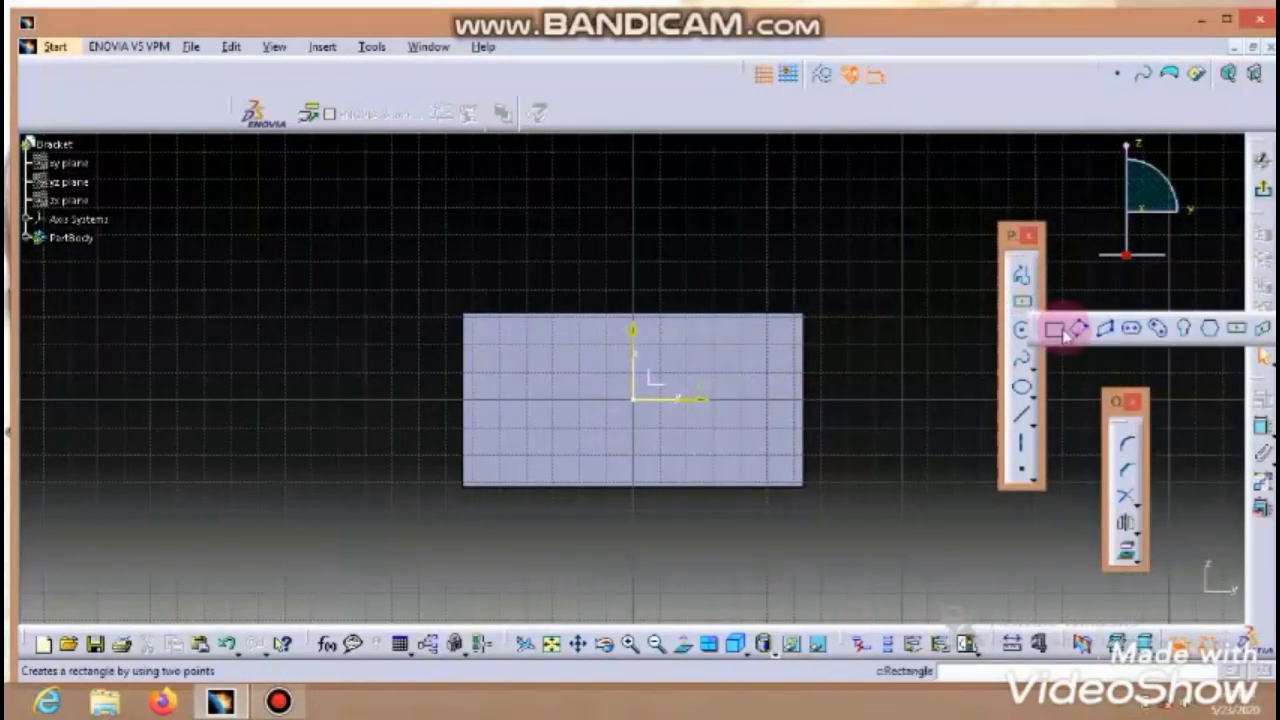
click(1063, 330)
click(530, 344)
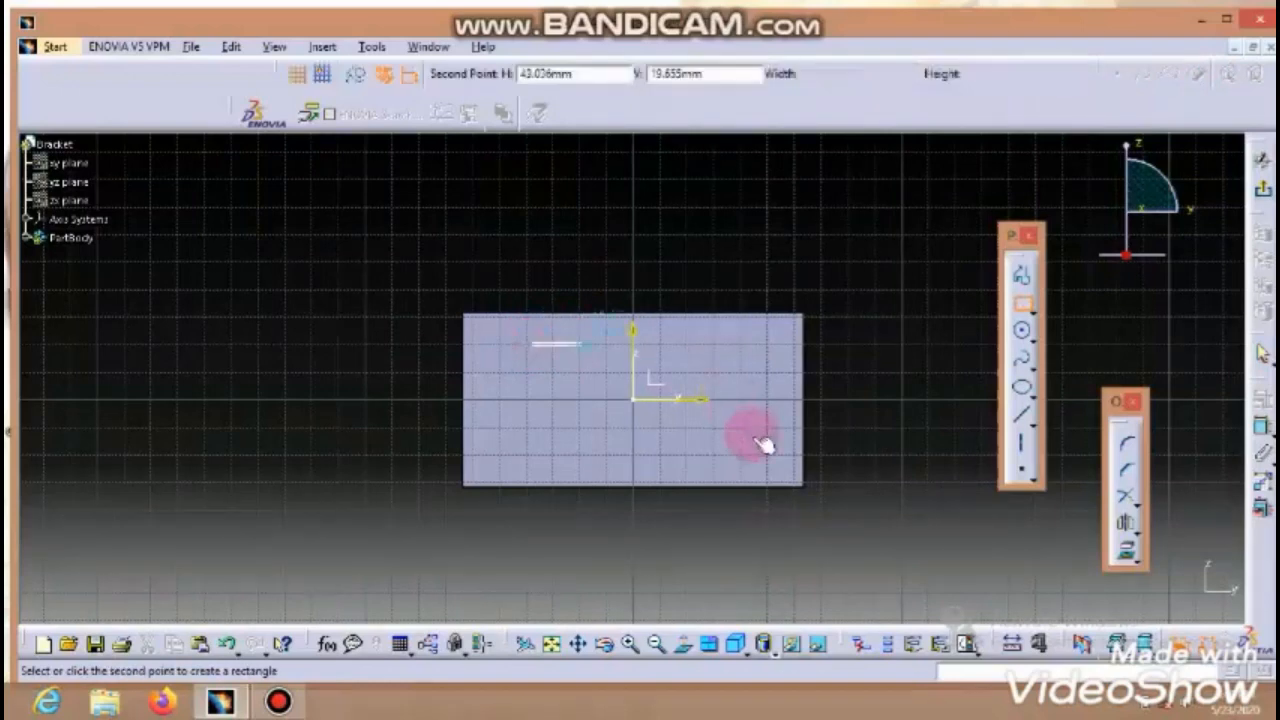
click(740, 450)
click(840, 412)
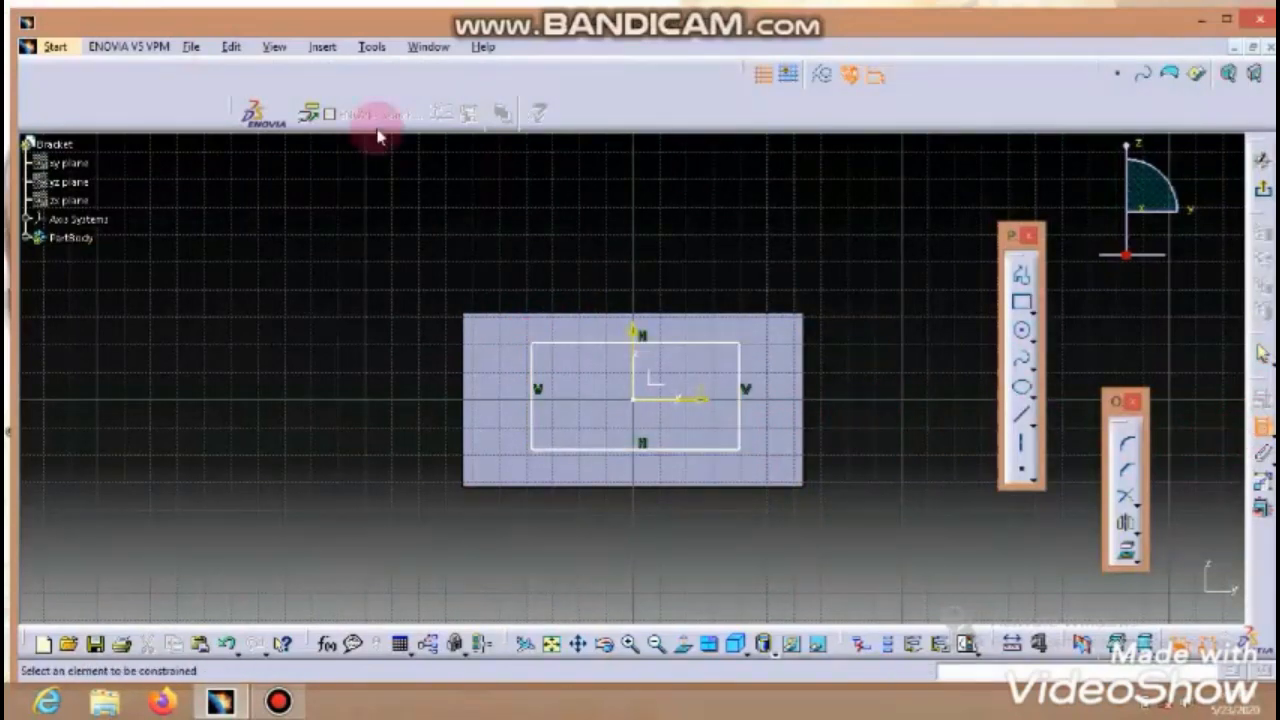
Step: Round the two lower corners of the rectangle with the Corner tool
click(1127, 445)
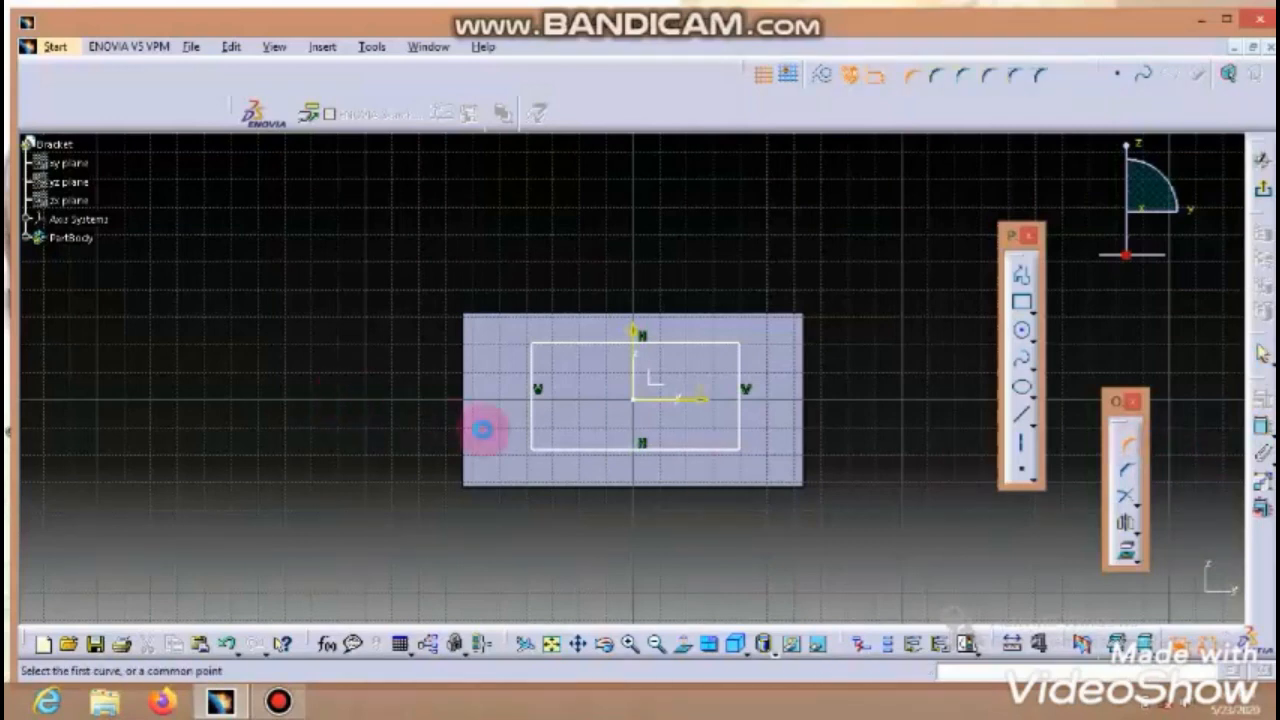
click(531, 423)
click(571, 450)
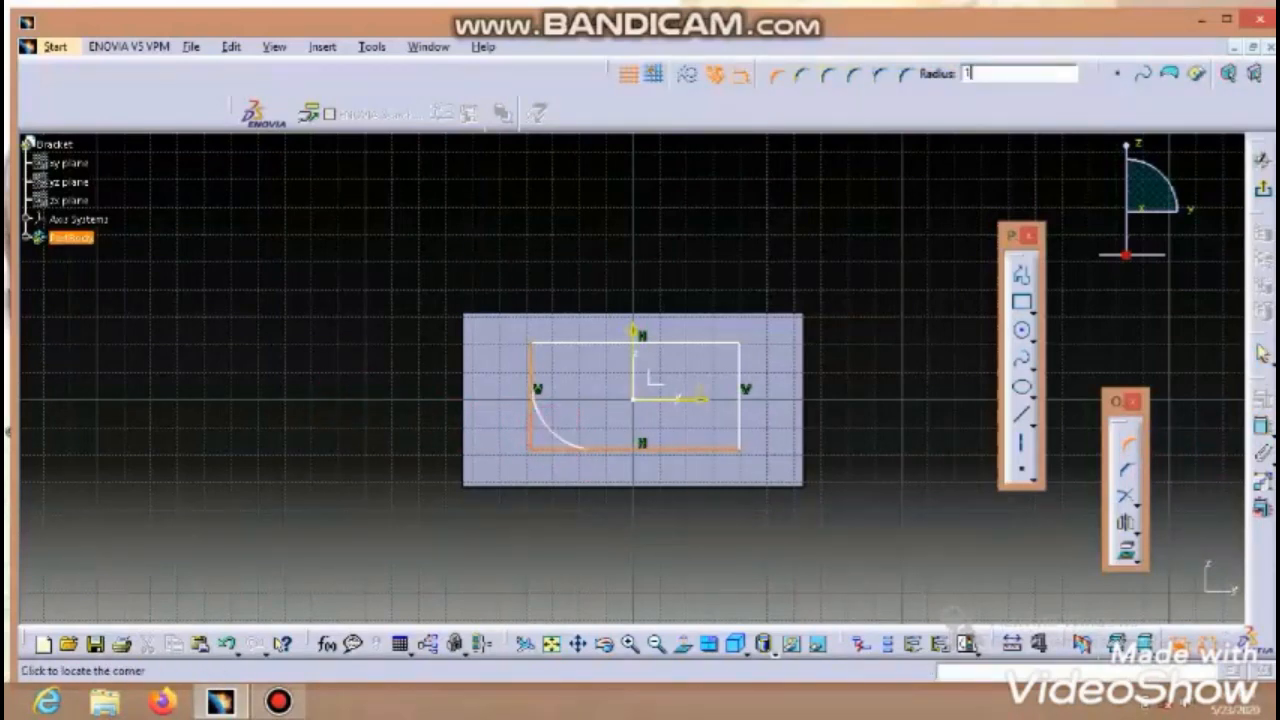
click(549, 430)
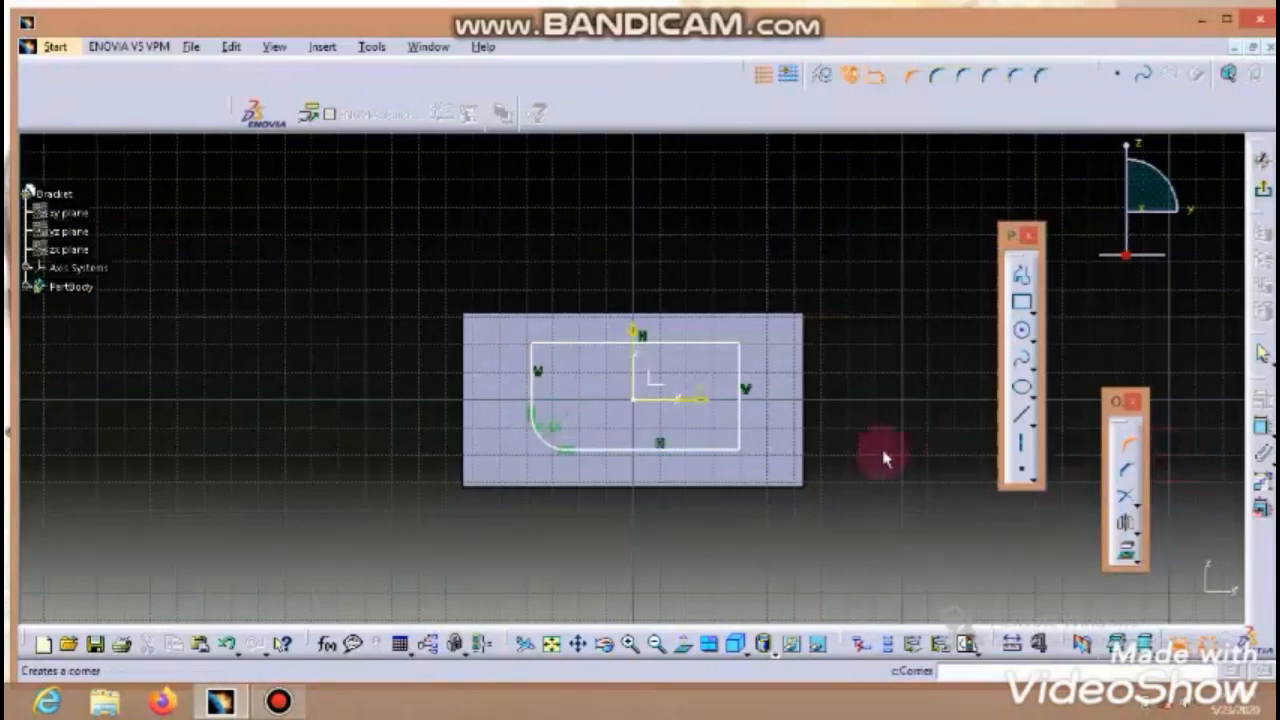
click(742, 436)
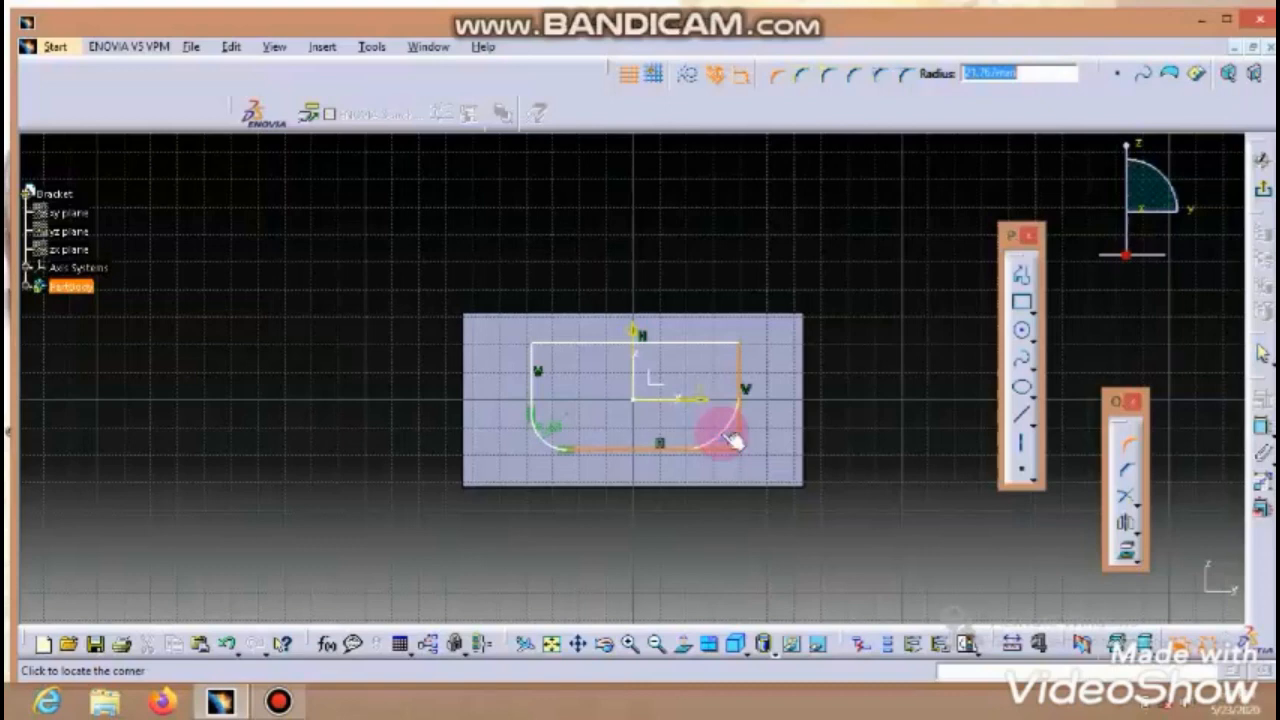
click(720, 432)
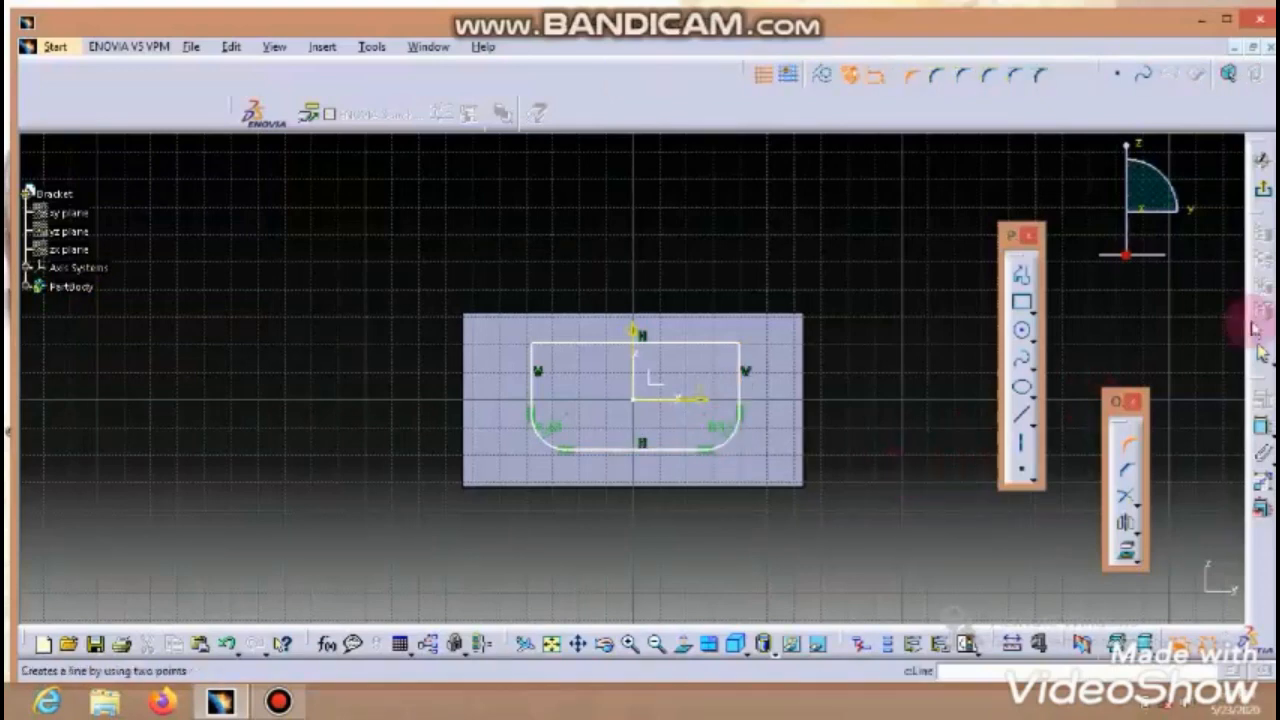
Step: Dimension the height and the width of the rounded profile, placing both dimensions outside the block outline
click(1262, 427)
click(641, 340)
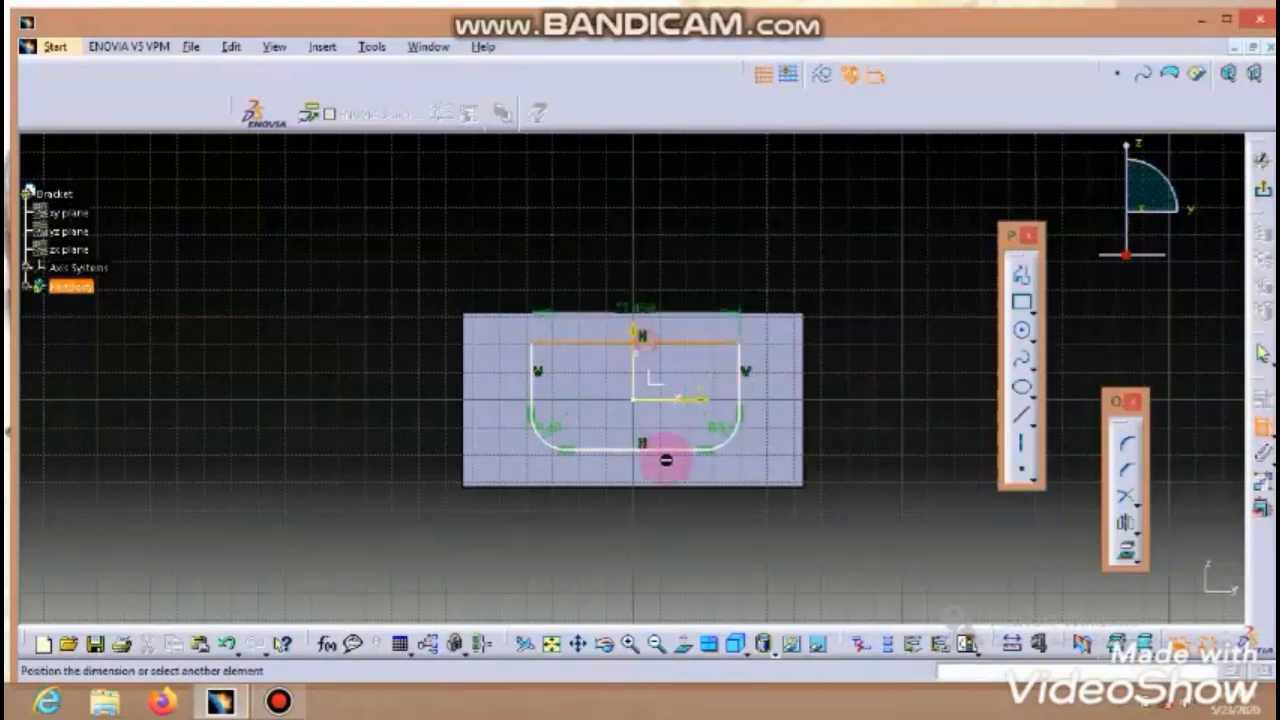
click(675, 453)
click(866, 394)
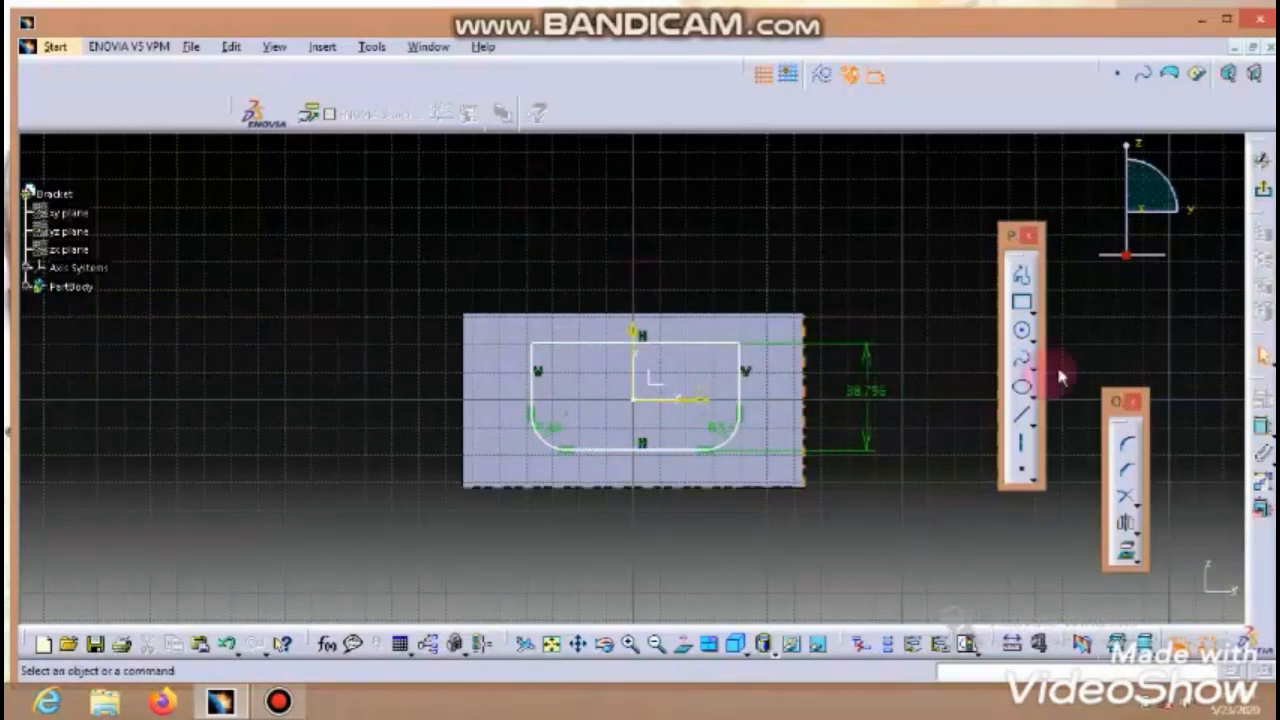
click(1244, 427)
click(1258, 428)
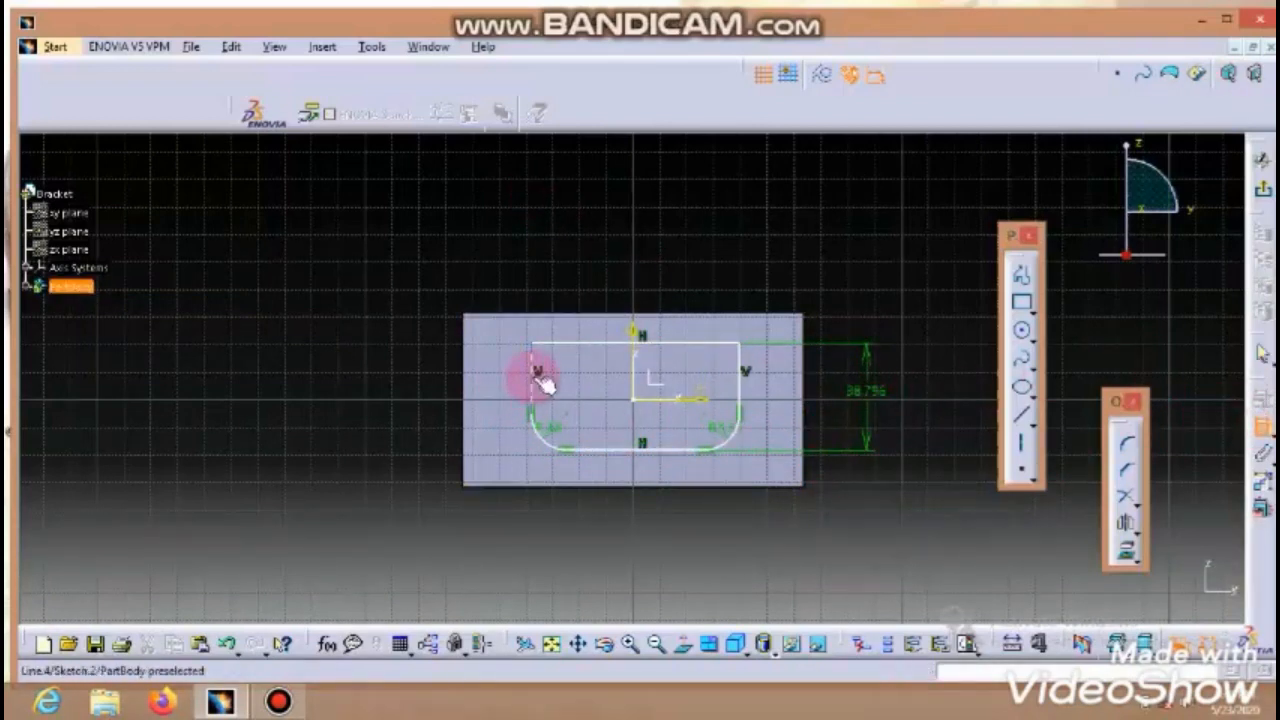
click(540, 380)
click(752, 400)
click(771, 251)
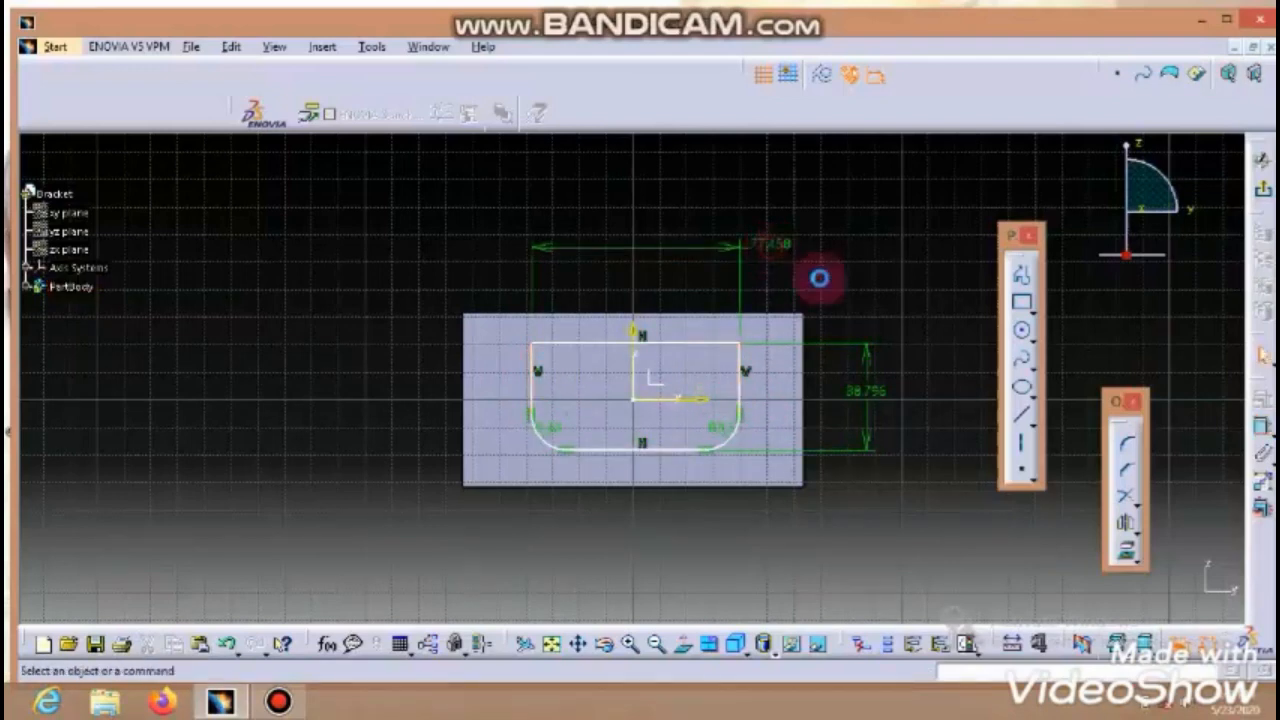
Step: Constrain the profile's upper line to be coincident with the block's upper edge
click(1262, 428)
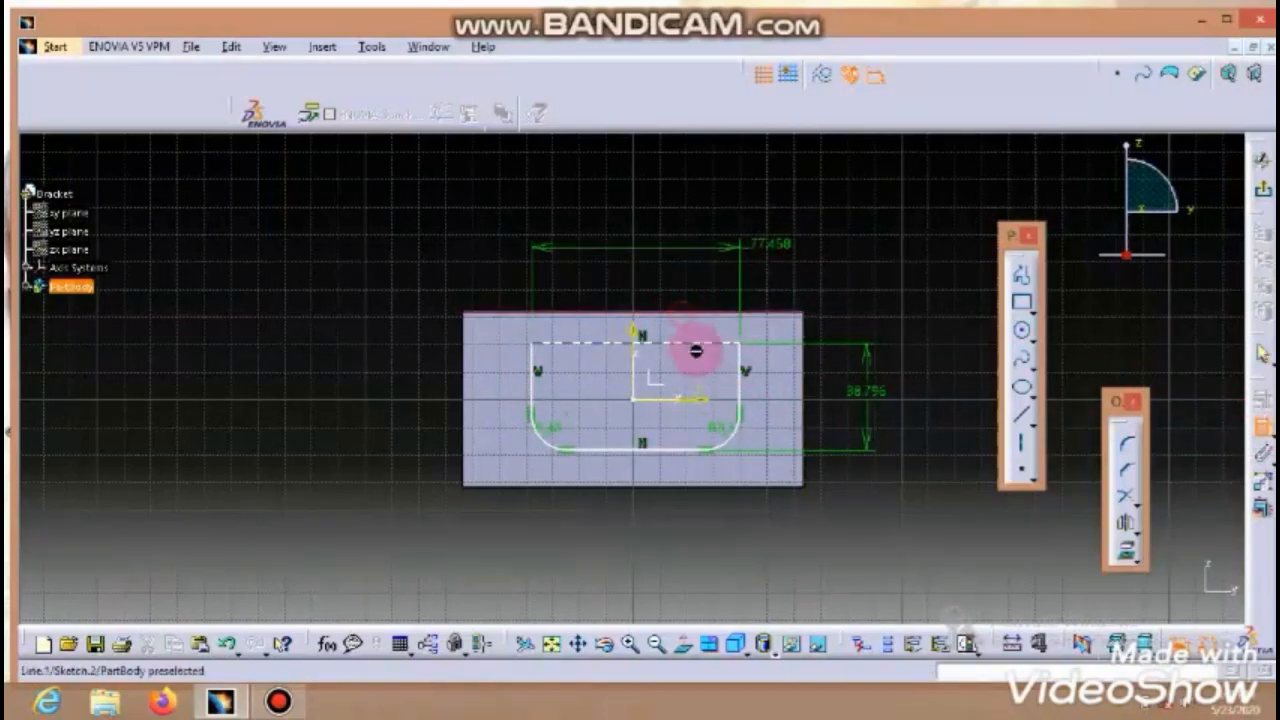
click(710, 345)
right_click(900, 271)
click(940, 417)
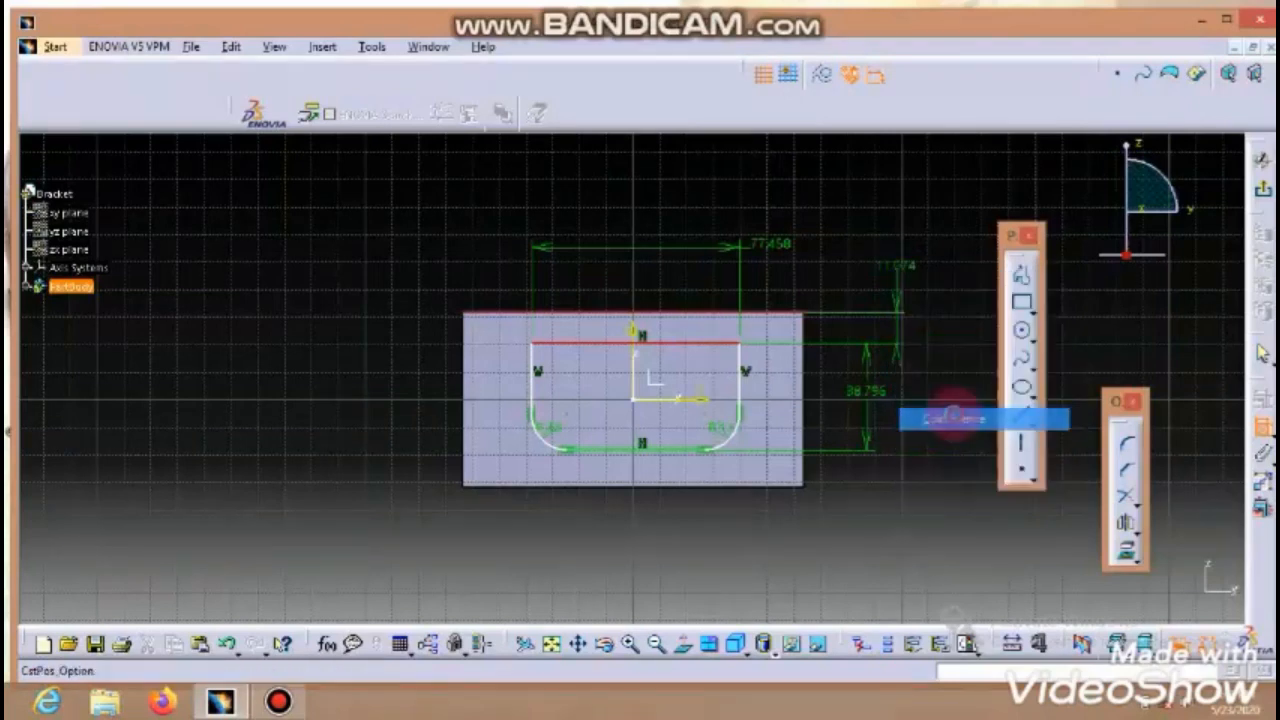
Step: Check the cutout width on the Drawing1 sheet and set the profile's width to 105.5 mm in the Bracket sketch
click(428, 46)
click(469, 170)
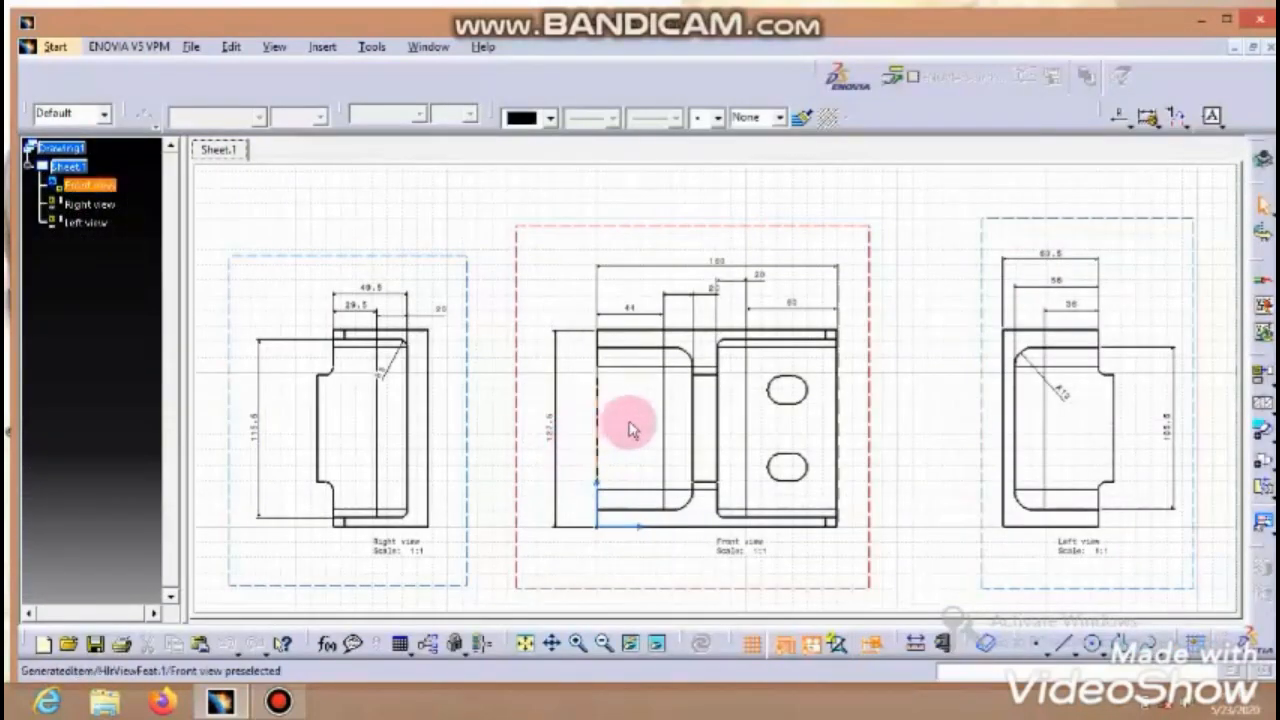
middle_drag(634, 429, 668, 410)
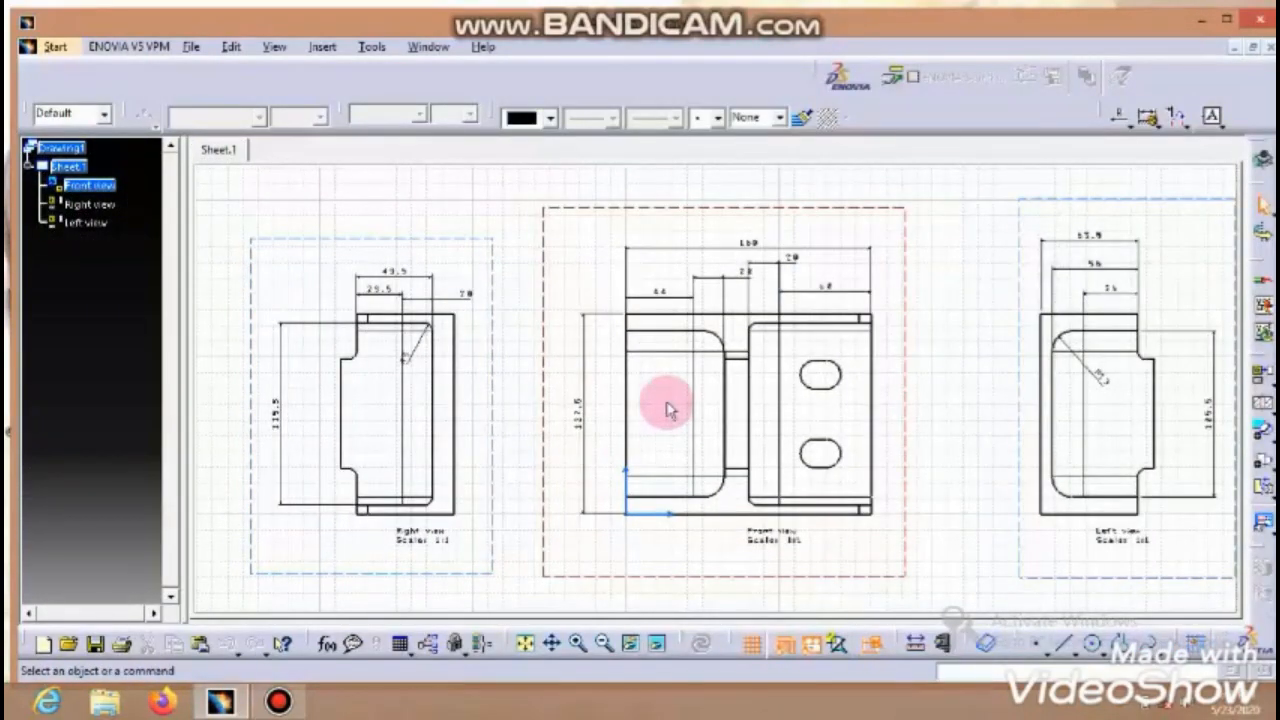
middle_drag(923, 434, 800, 434)
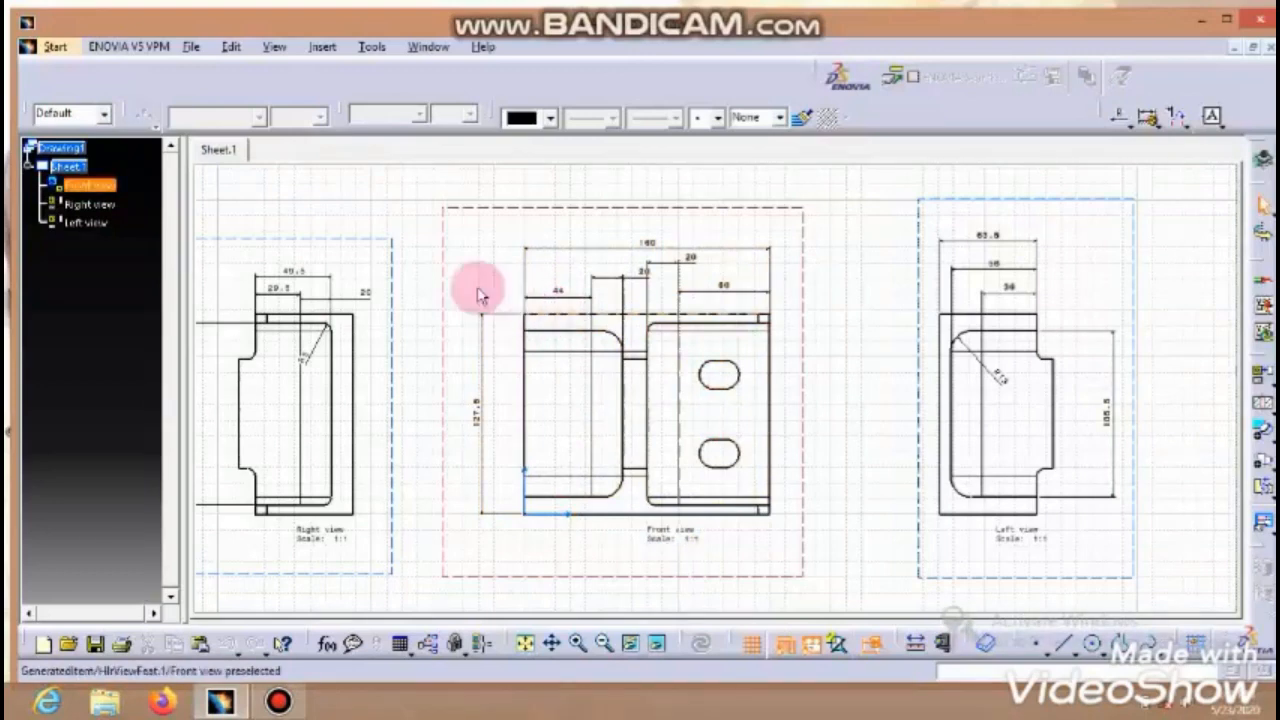
click(426, 46)
click(480, 189)
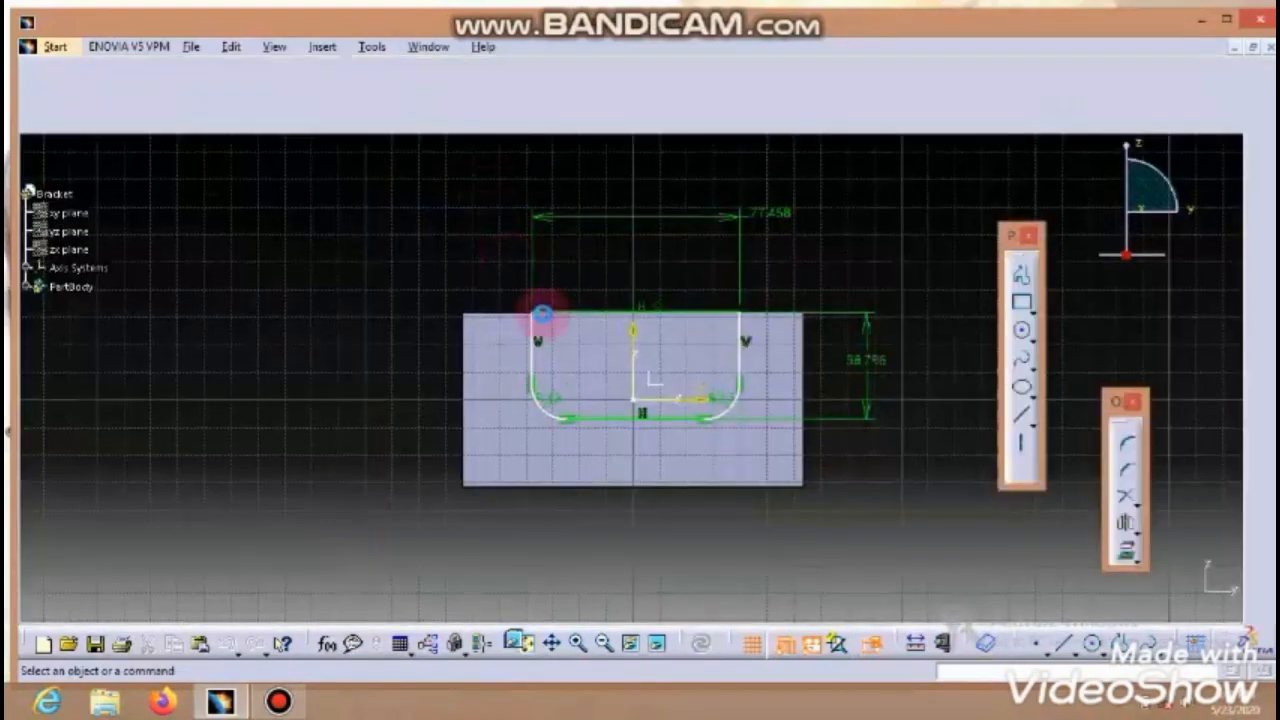
double_click(760, 210)
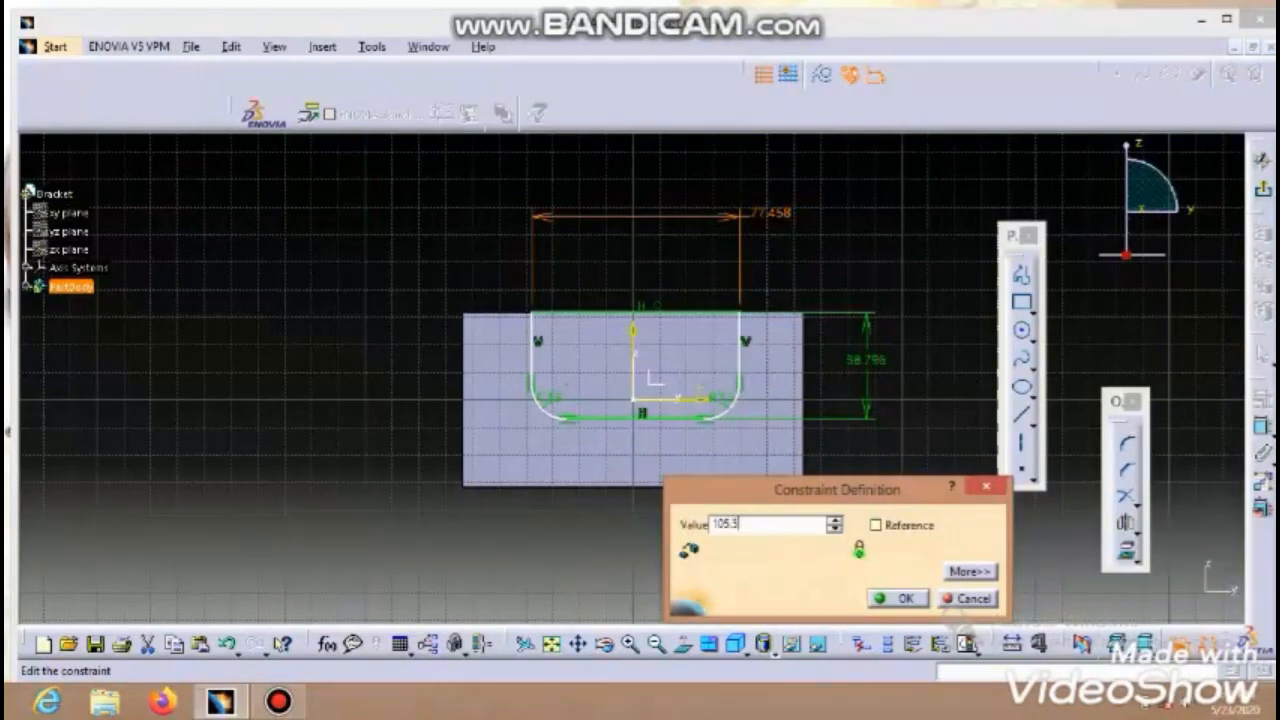
key(Return)
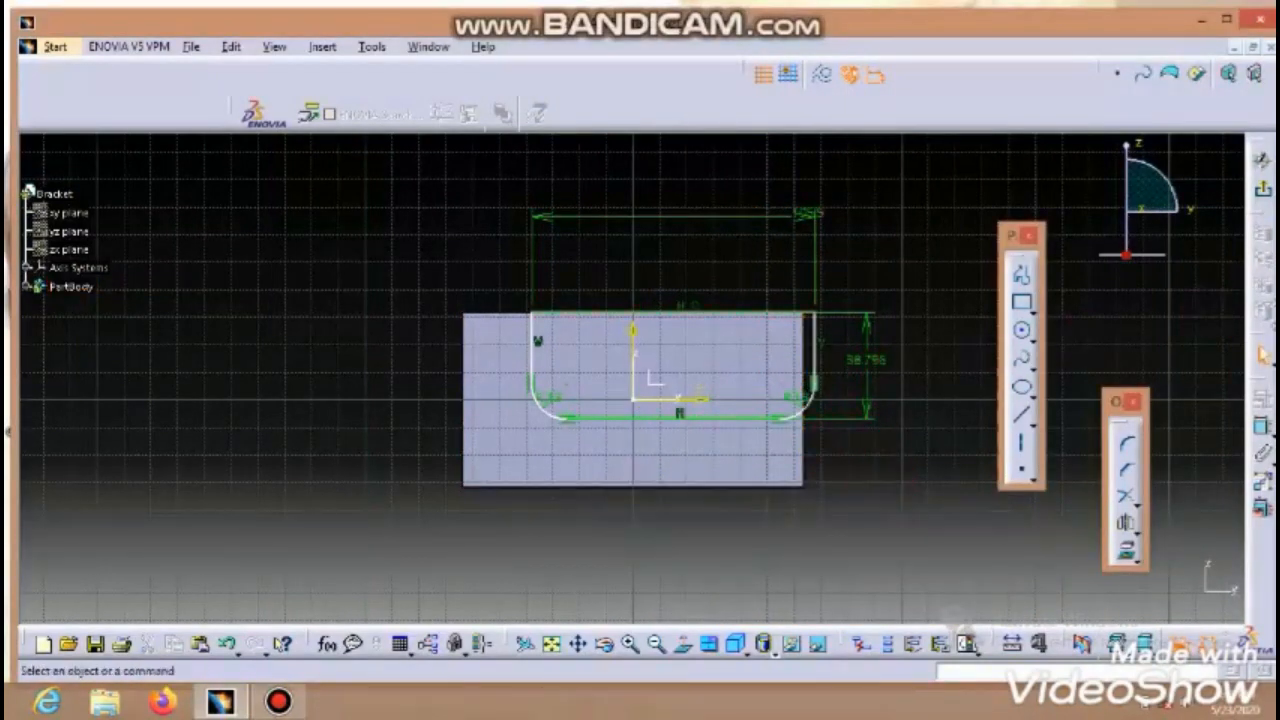
Step: Set the profile's height to 44 mm
click(714, 322)
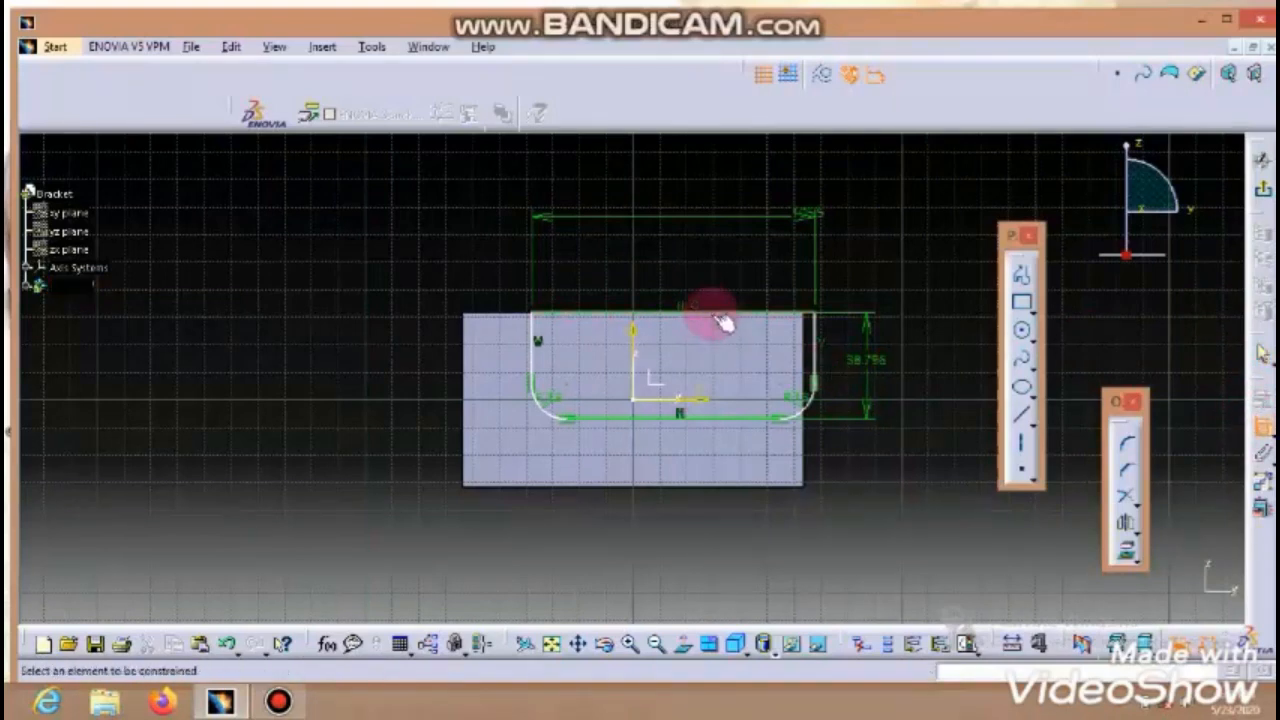
click(870, 364)
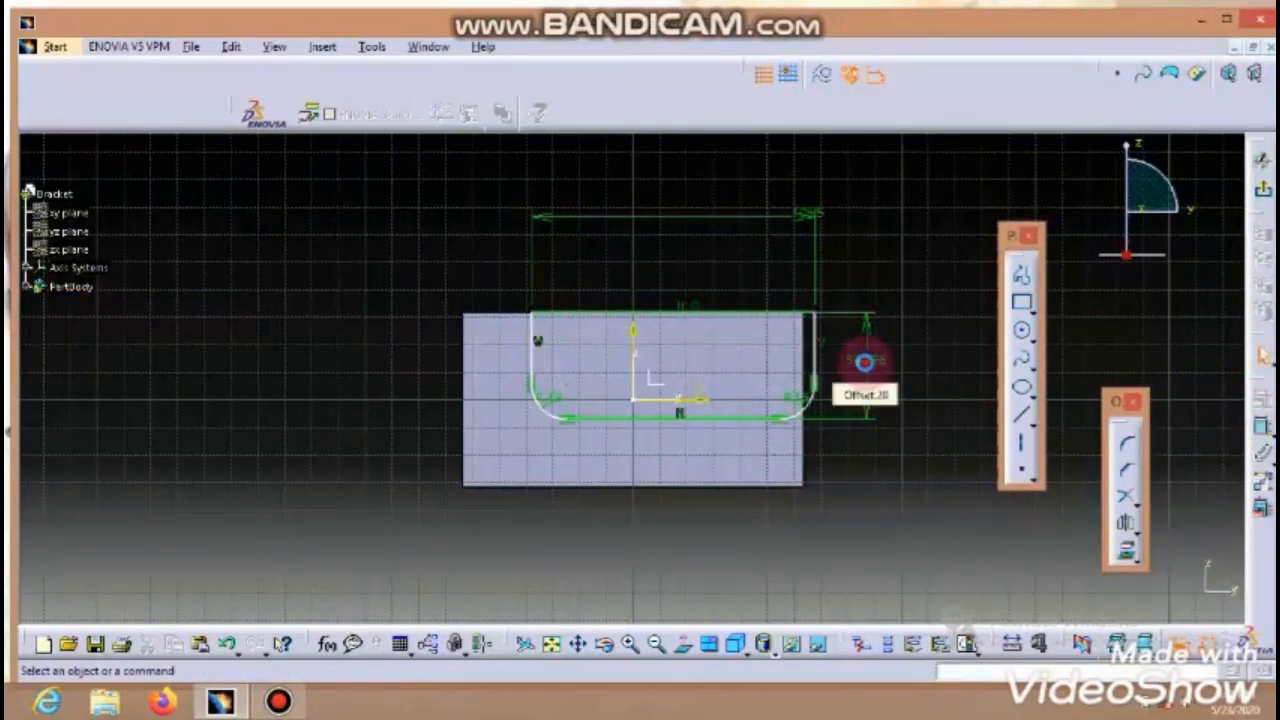
double_click(865, 362)
text(44mm)
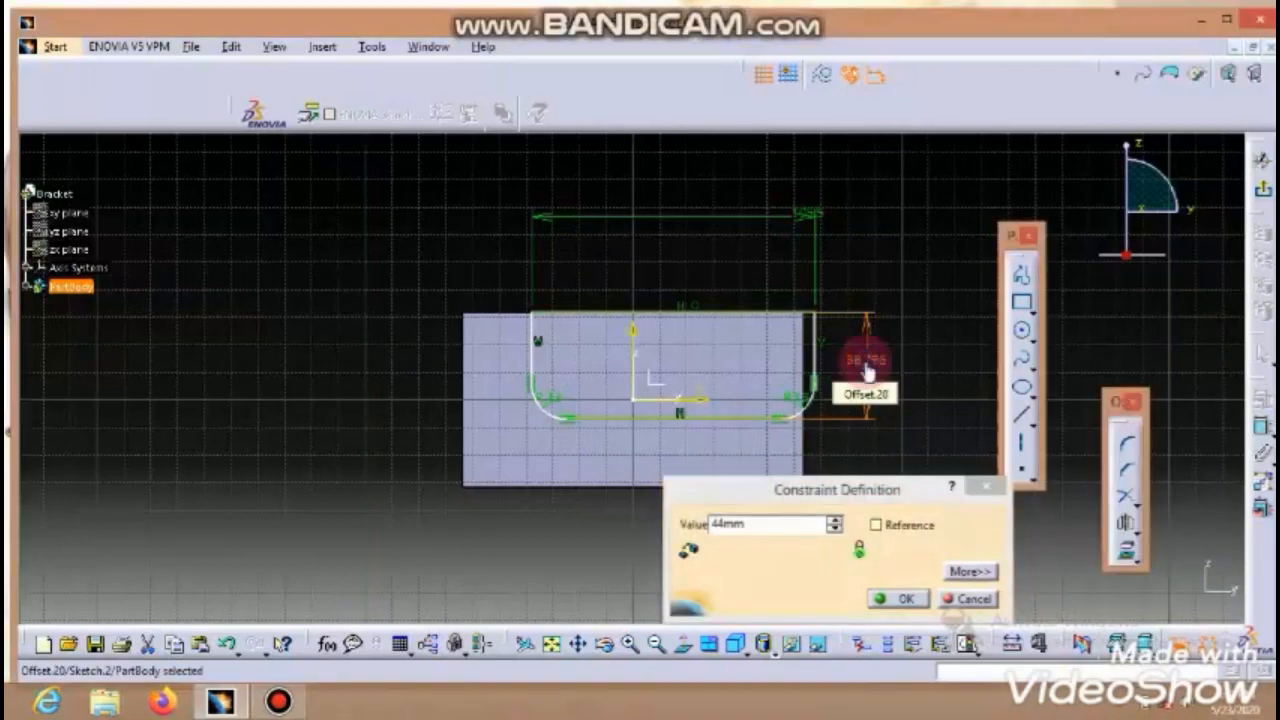
key(Return)
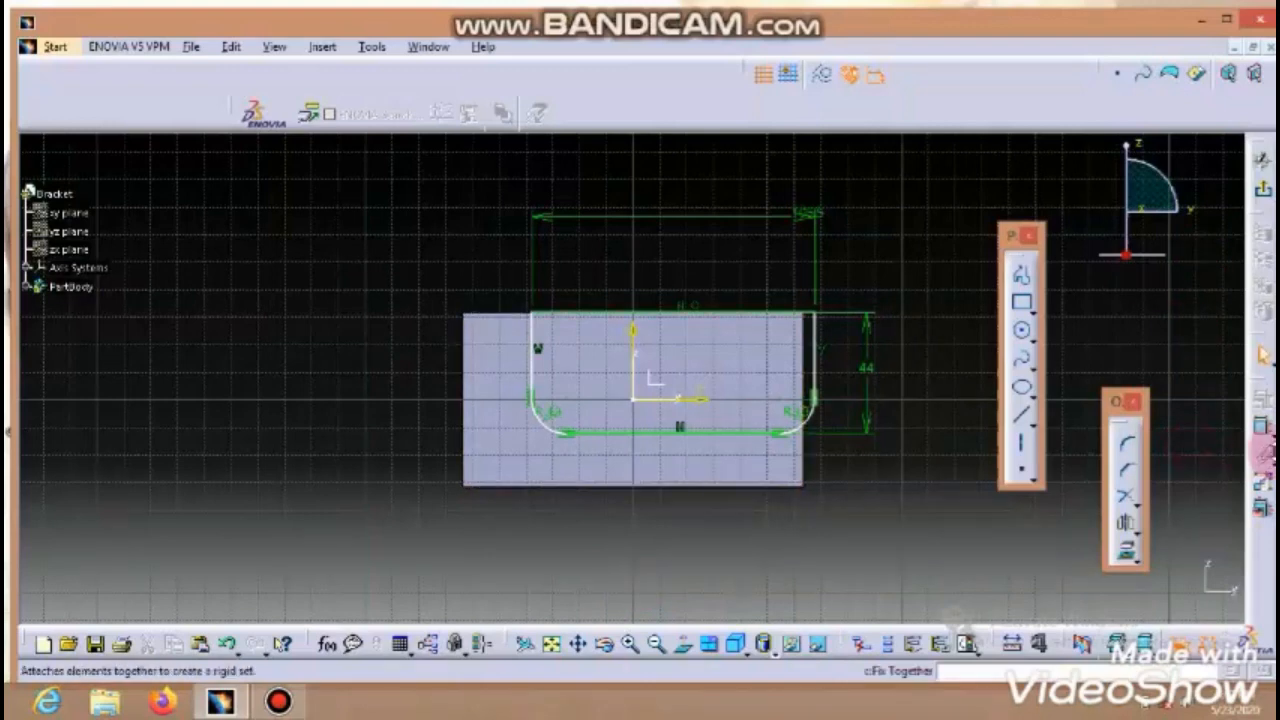
Step: Dimension the profile's right side at 52.75 mm from the sketch's vertical axis and exit the sketch
click(634, 333)
click(813, 350)
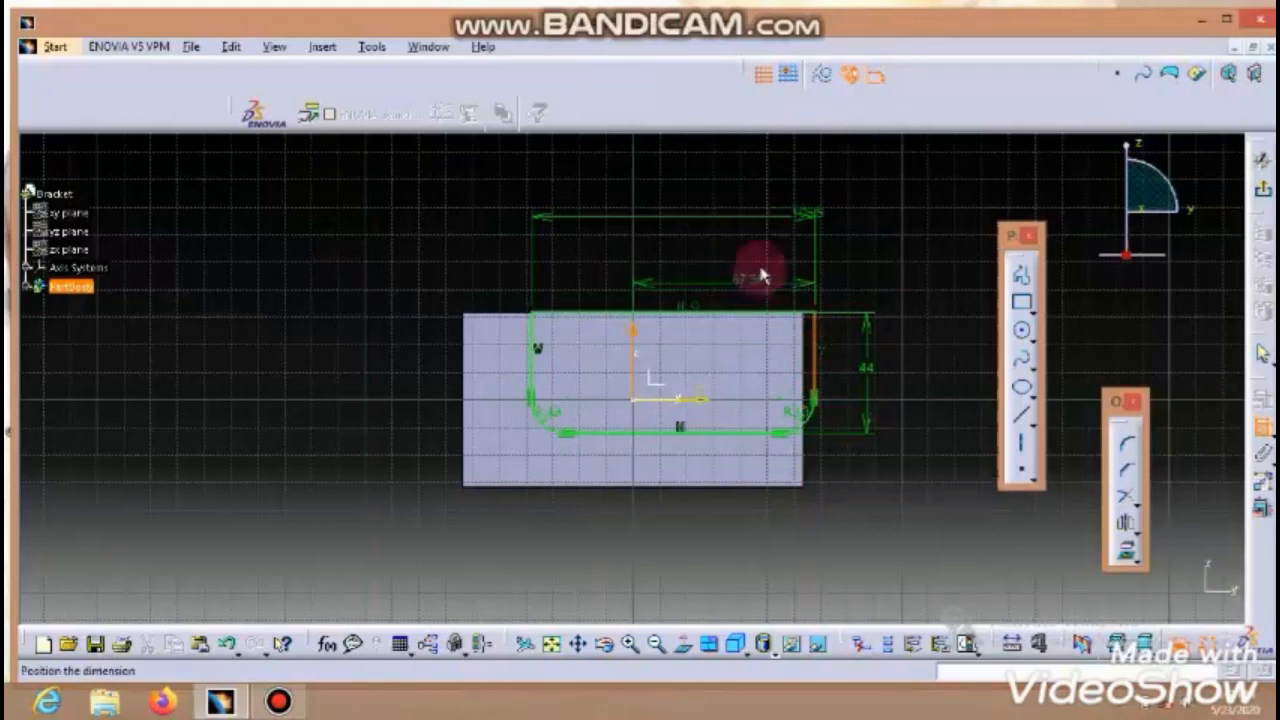
double_click(752, 262)
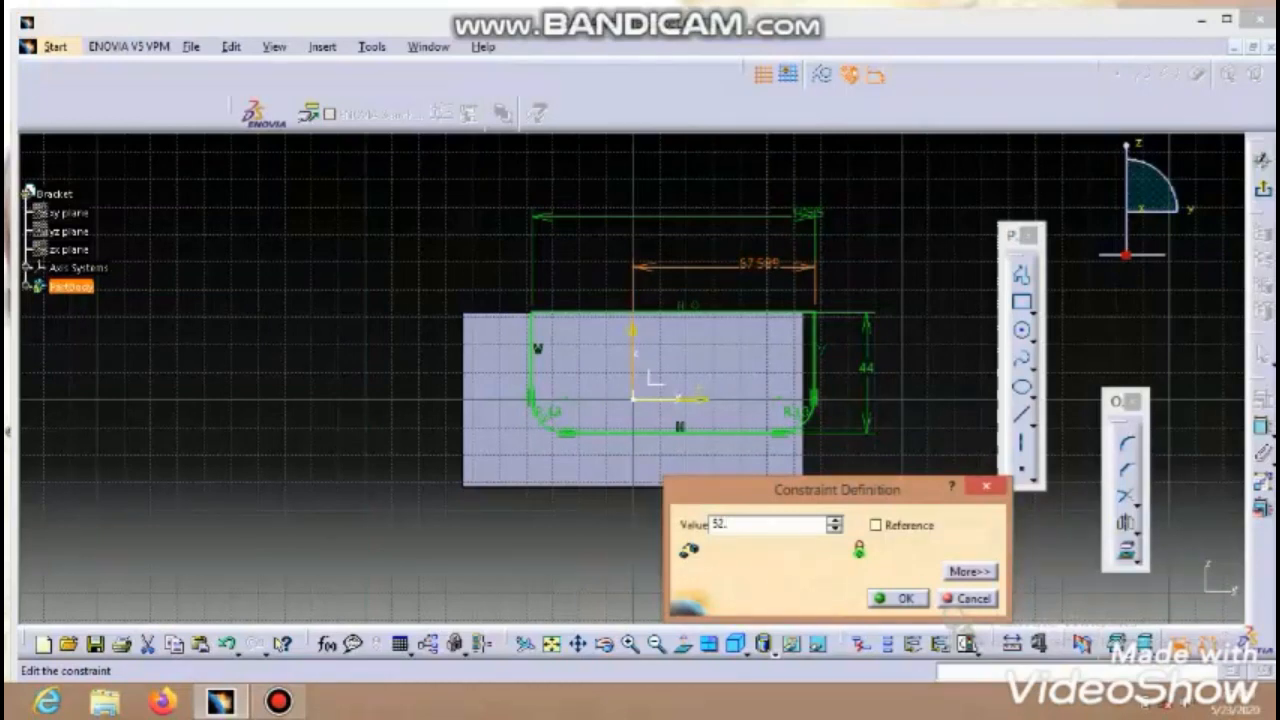
key(Return)
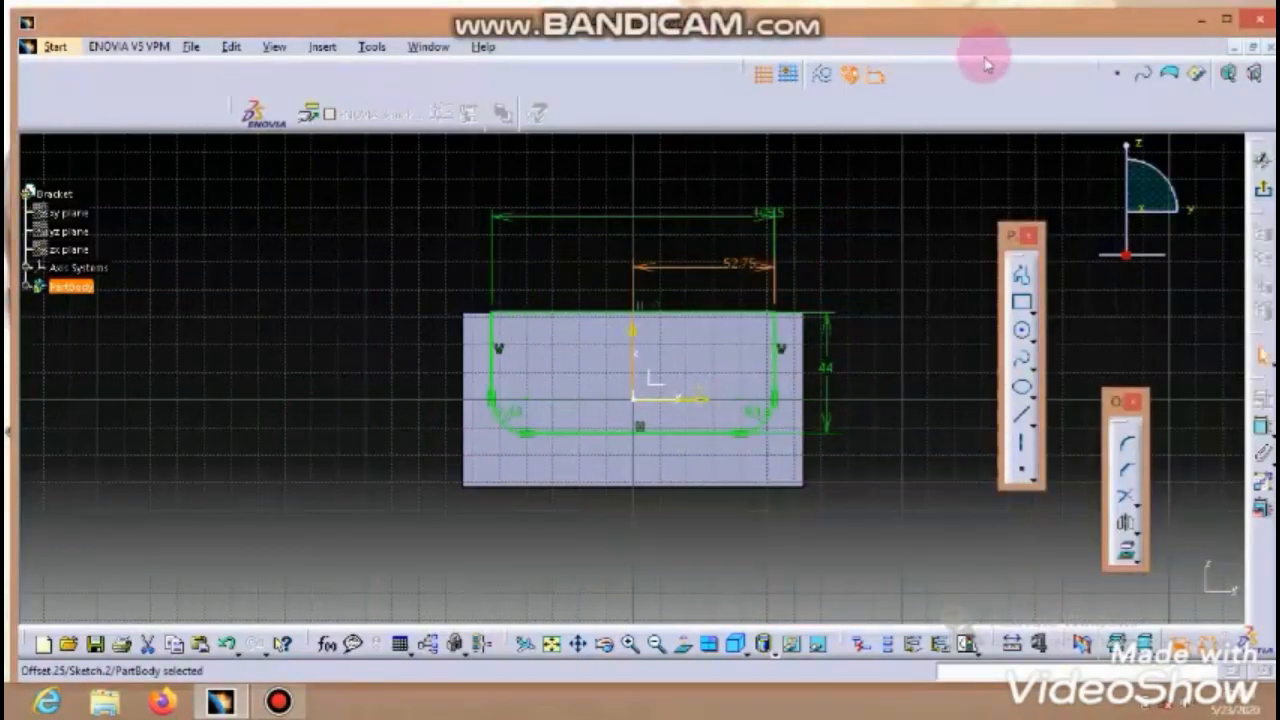
click(929, 443)
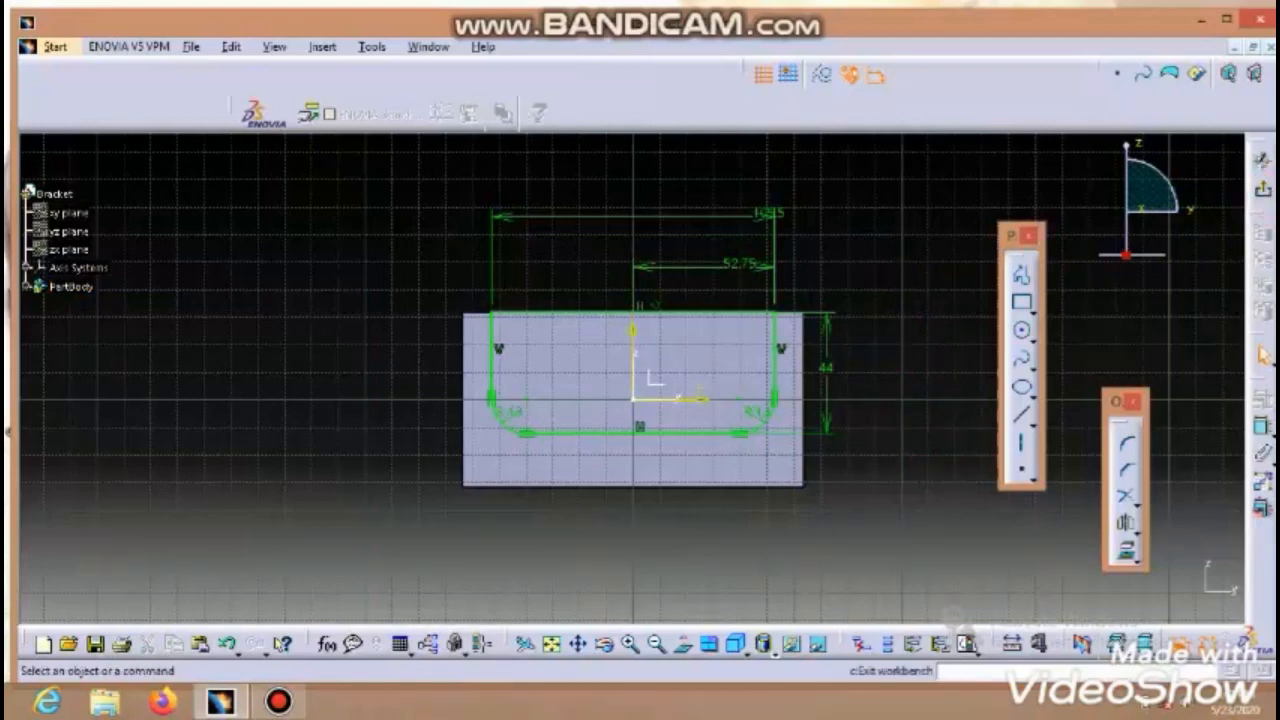
click(1265, 196)
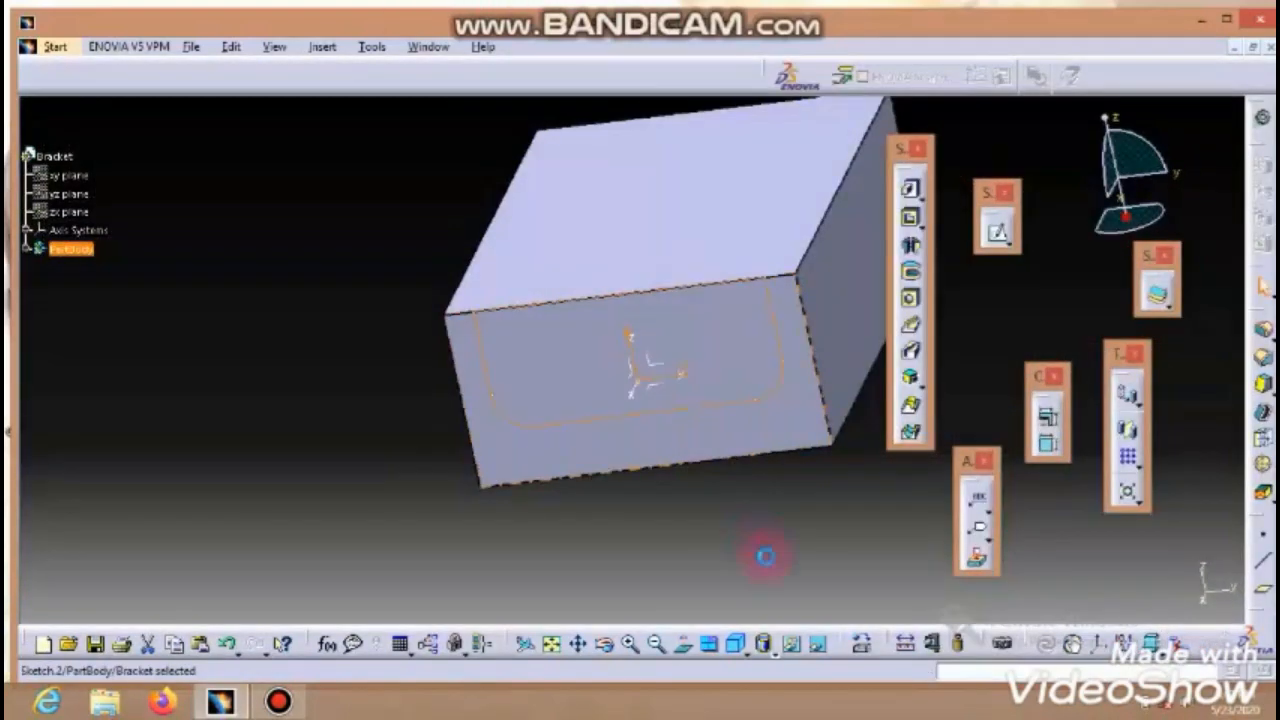
click(766, 557)
mouse_move(766, 557)
middle_down()
mouse_move(780, 545)
mouse_move(634, 571)
middle_up()
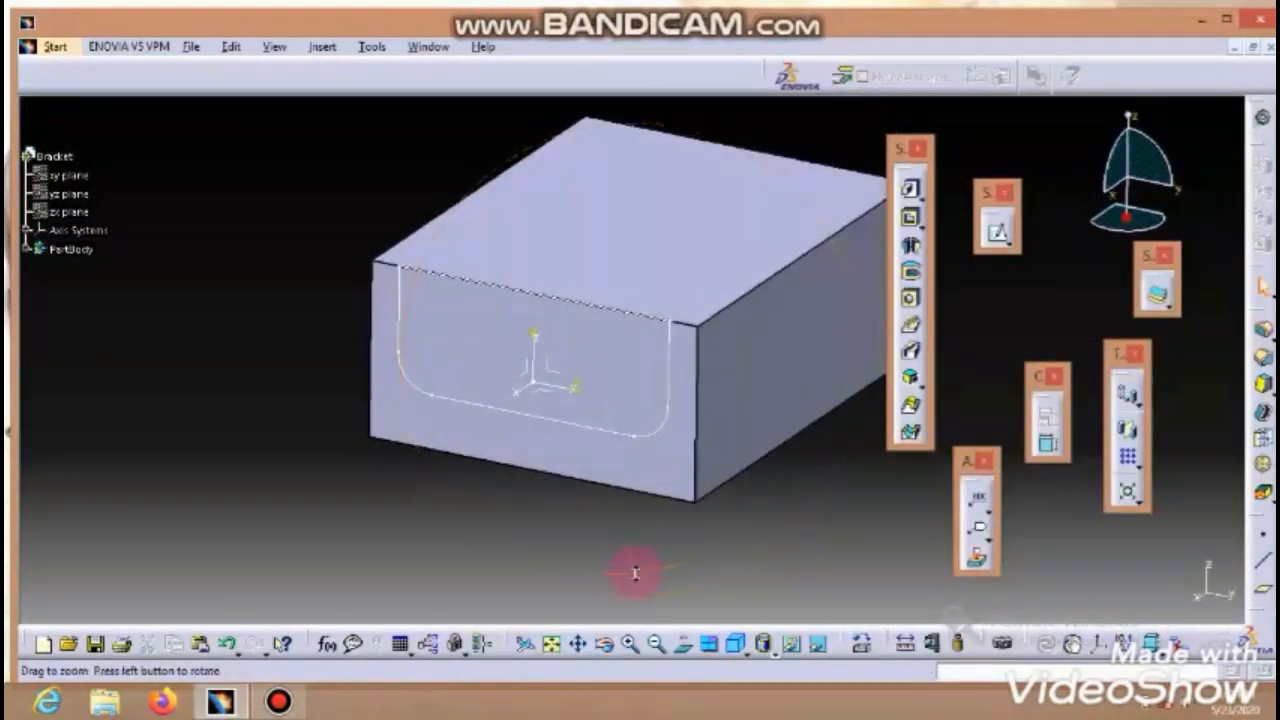
Step: Recheck the cutout height in the left view of the Drawing1 sheet and return to the Bracket part
click(429, 47)
click(462, 167)
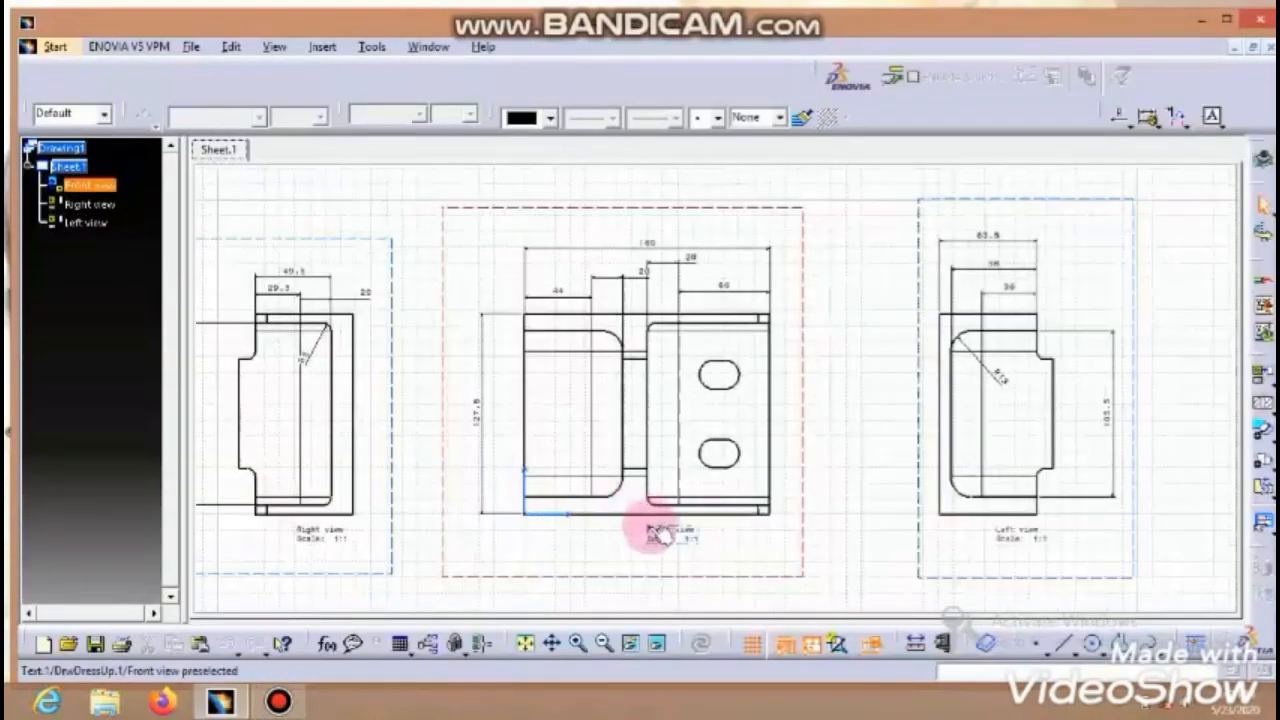
click(658, 533)
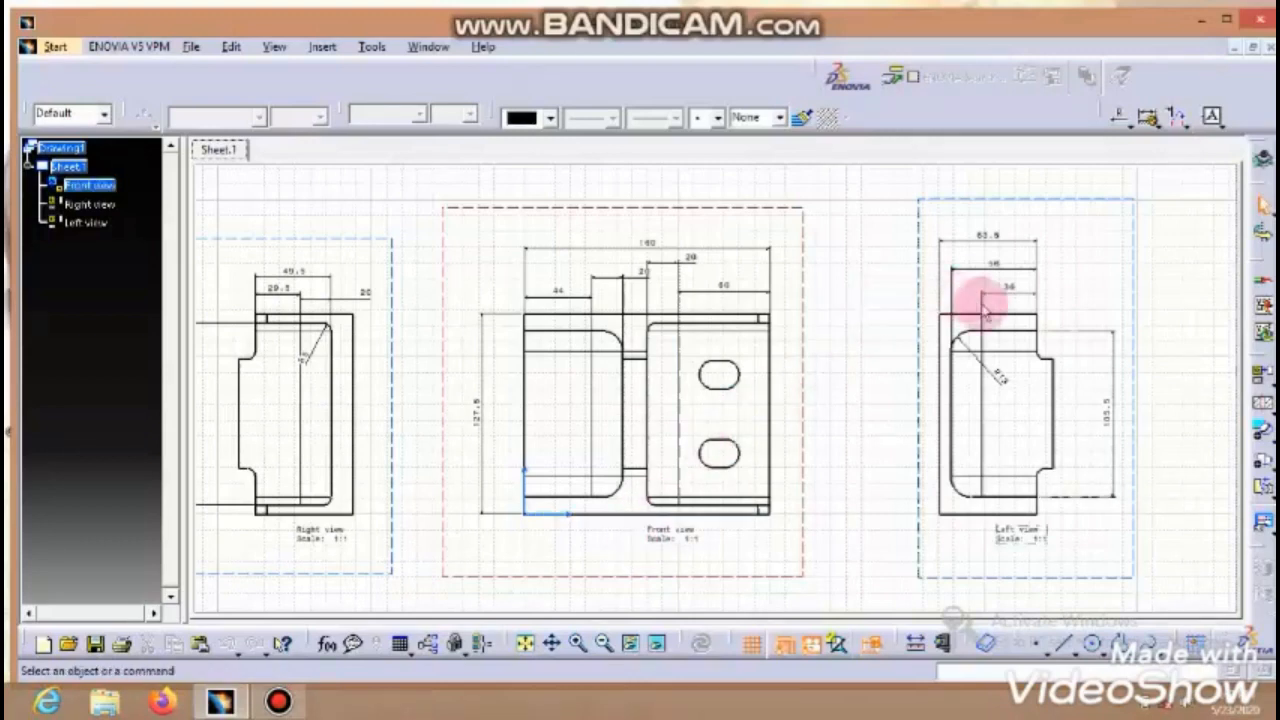
click(1006, 286)
click(426, 47)
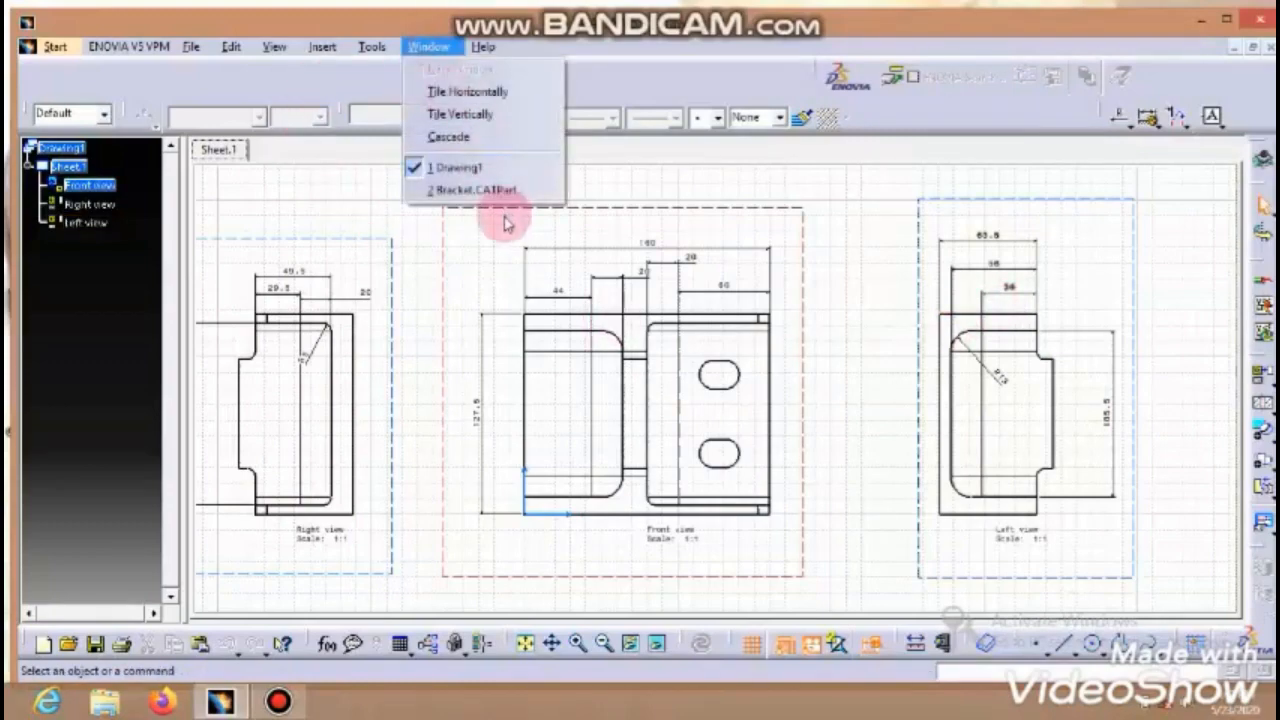
click(494, 189)
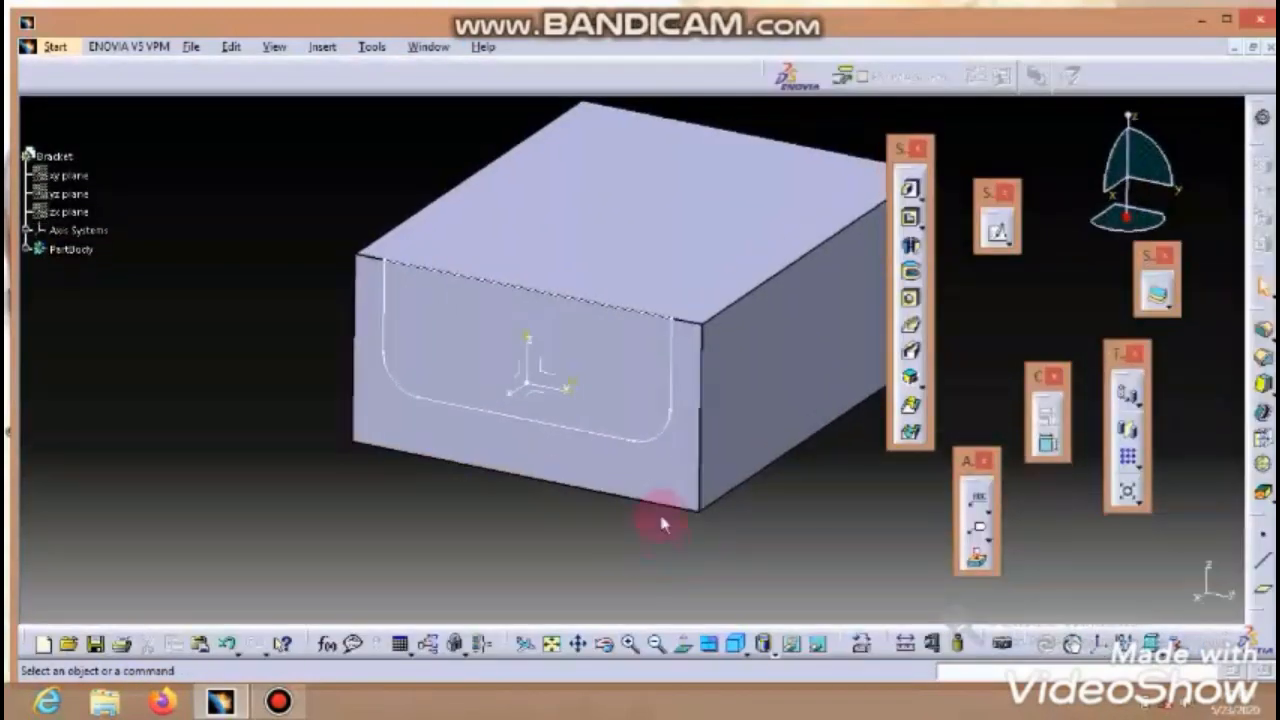
Step: Reopen the rounded profile's sketch, set its height to 56 mm, and exit the sketch
double_click(614, 434)
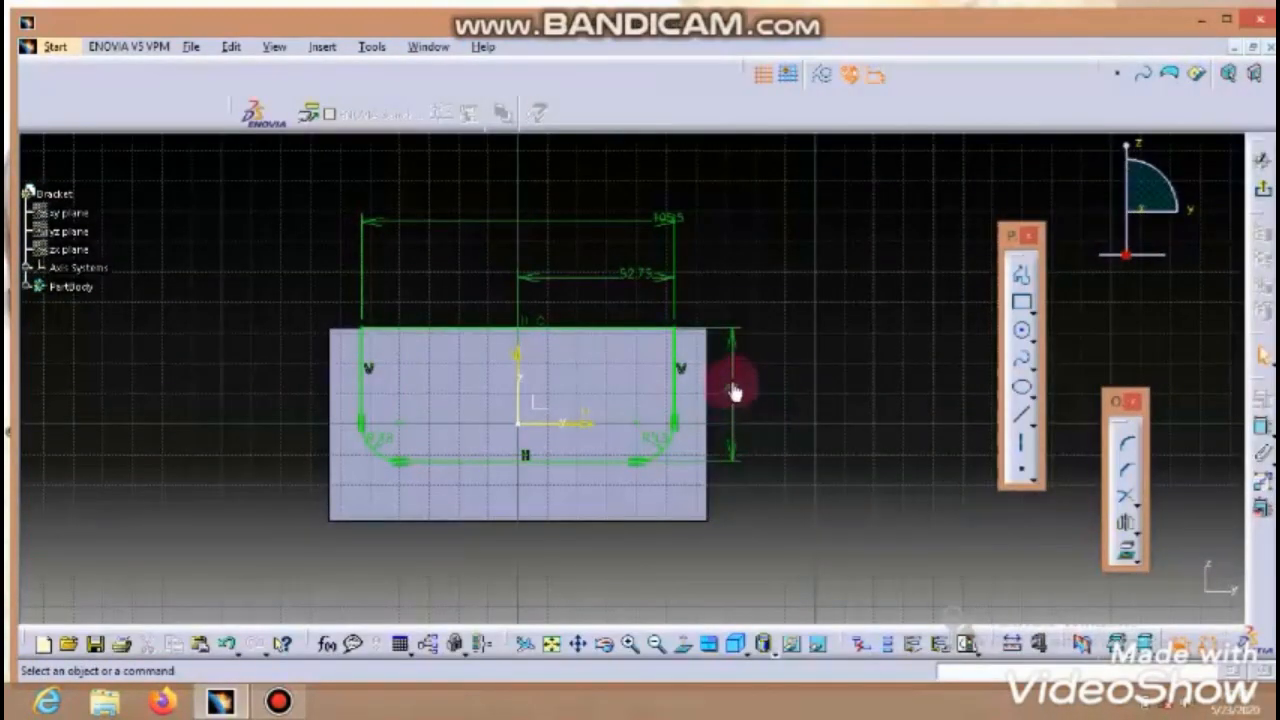
double_click(734, 391)
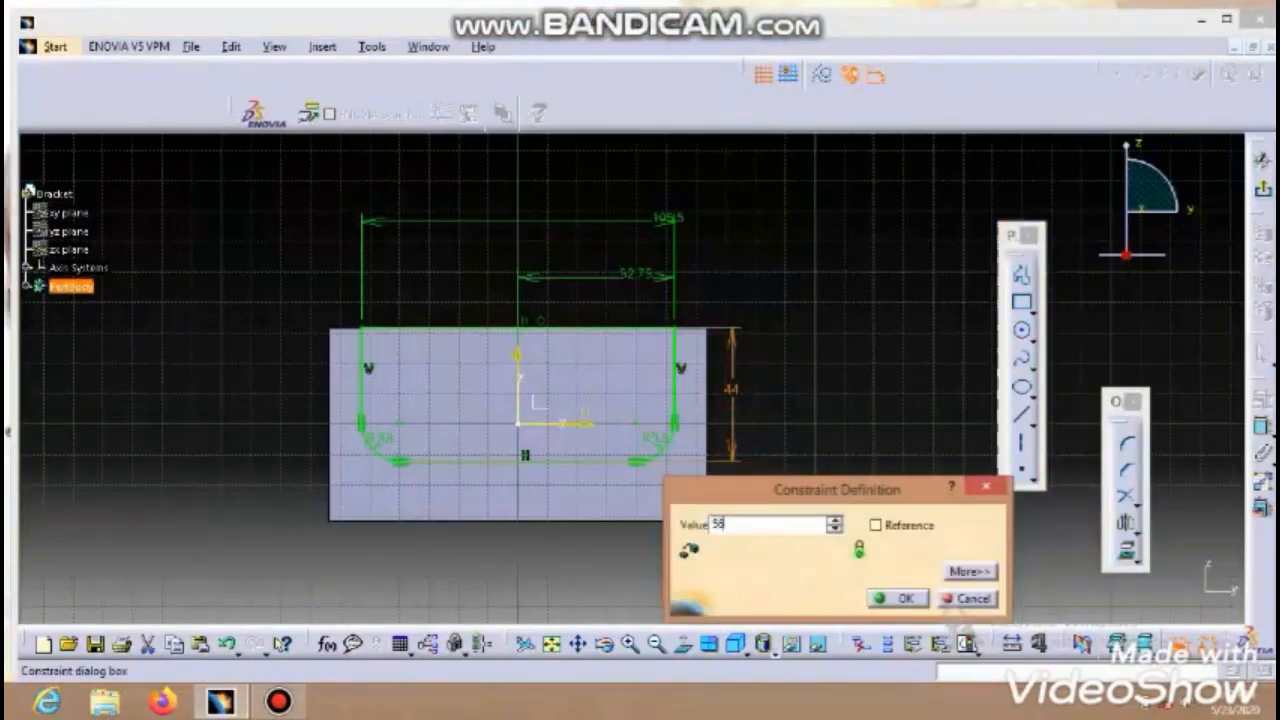
key(Return)
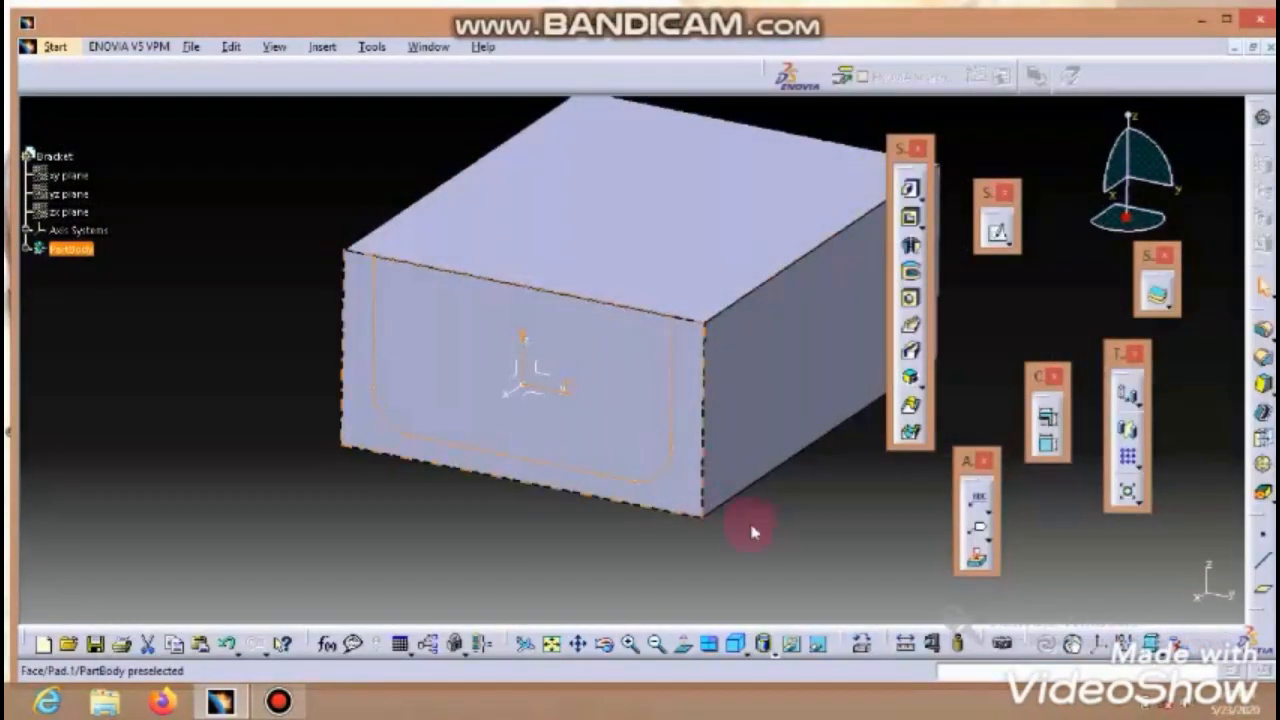
Step: Cut a 44 mm deep pocket into the block from the rounded profile sketch
click(754, 531)
mouse_move(738, 508)
middle_down()
mouse_move(664, 506)
mouse_move(690, 480)
middle_up()
click(909, 217)
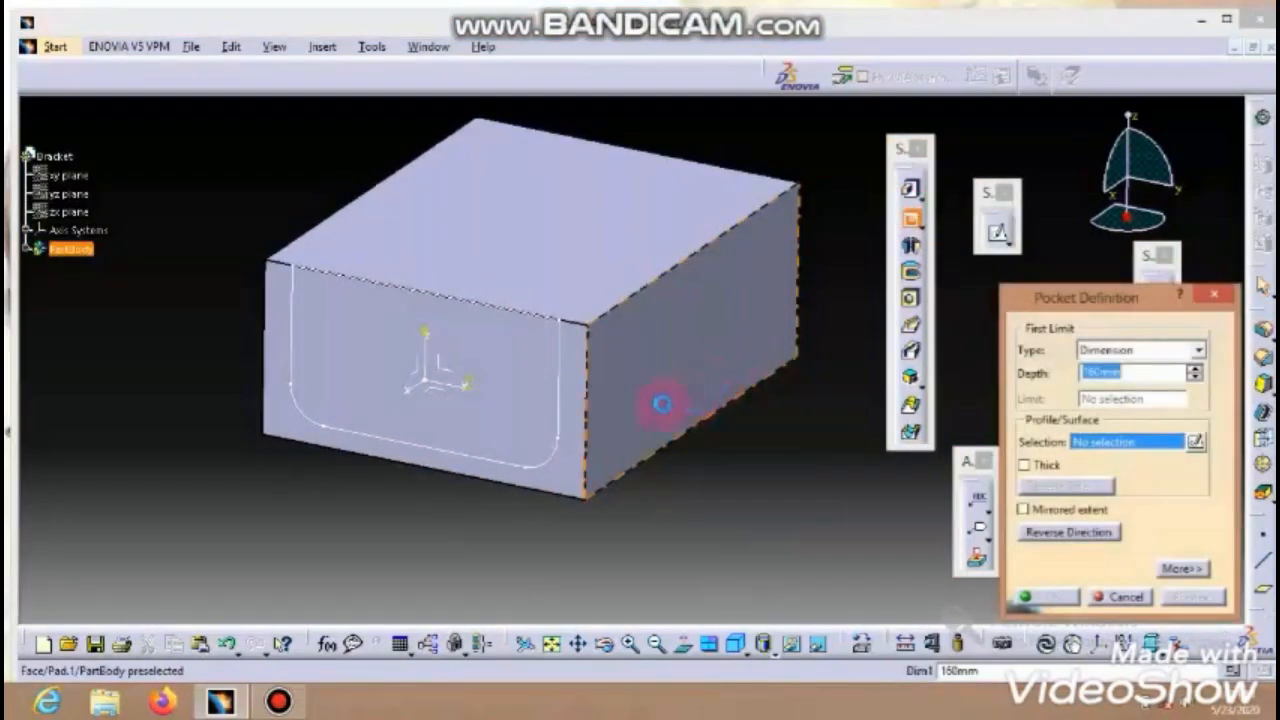
click(557, 388)
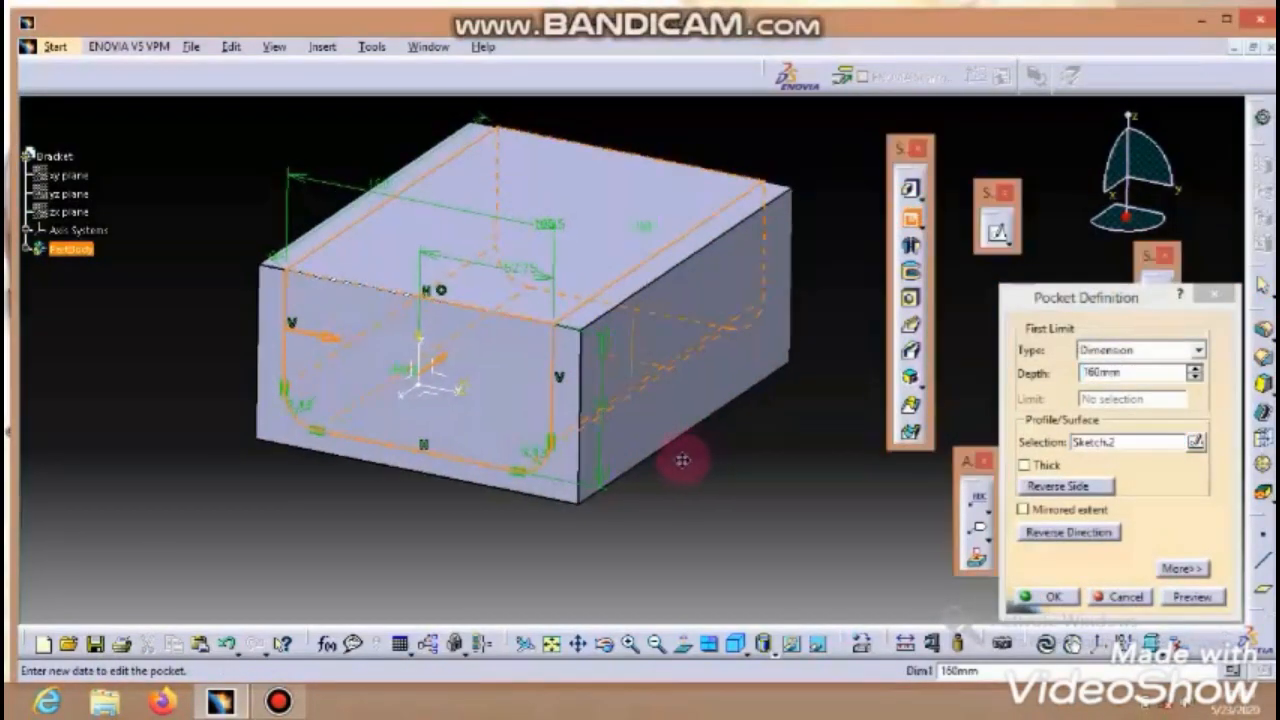
middle_drag(682, 460, 694, 491)
double_click(1100, 372)
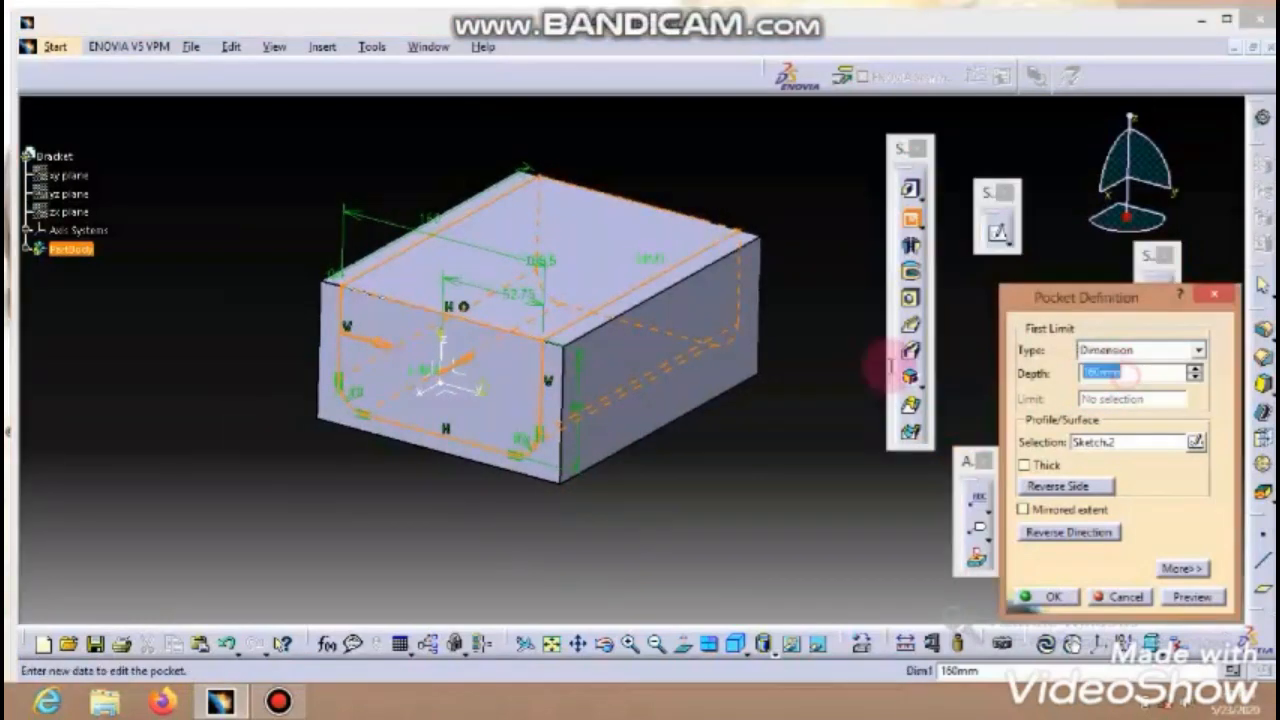
key(Return)
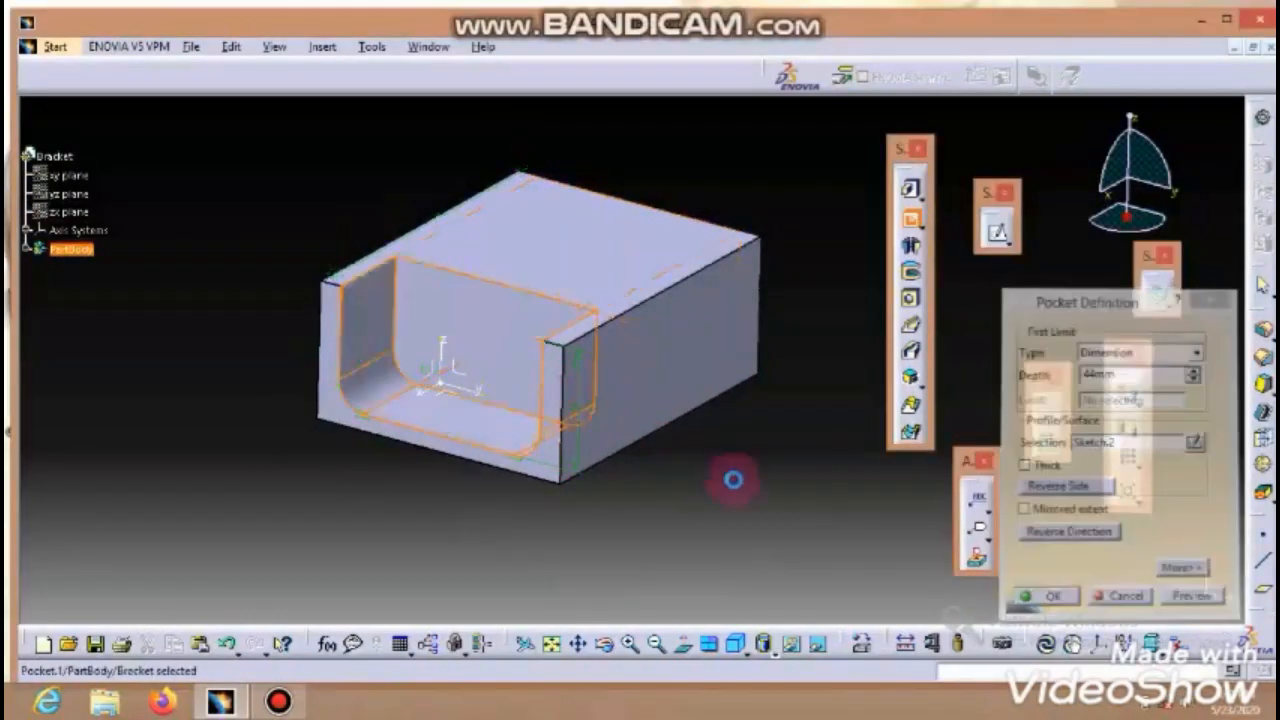
Step: Start a sketch on the block's opposite end face and draw a rectangle about 84.4 x 42.7 mm
middle_drag(735, 481, 700, 414)
click(677, 370)
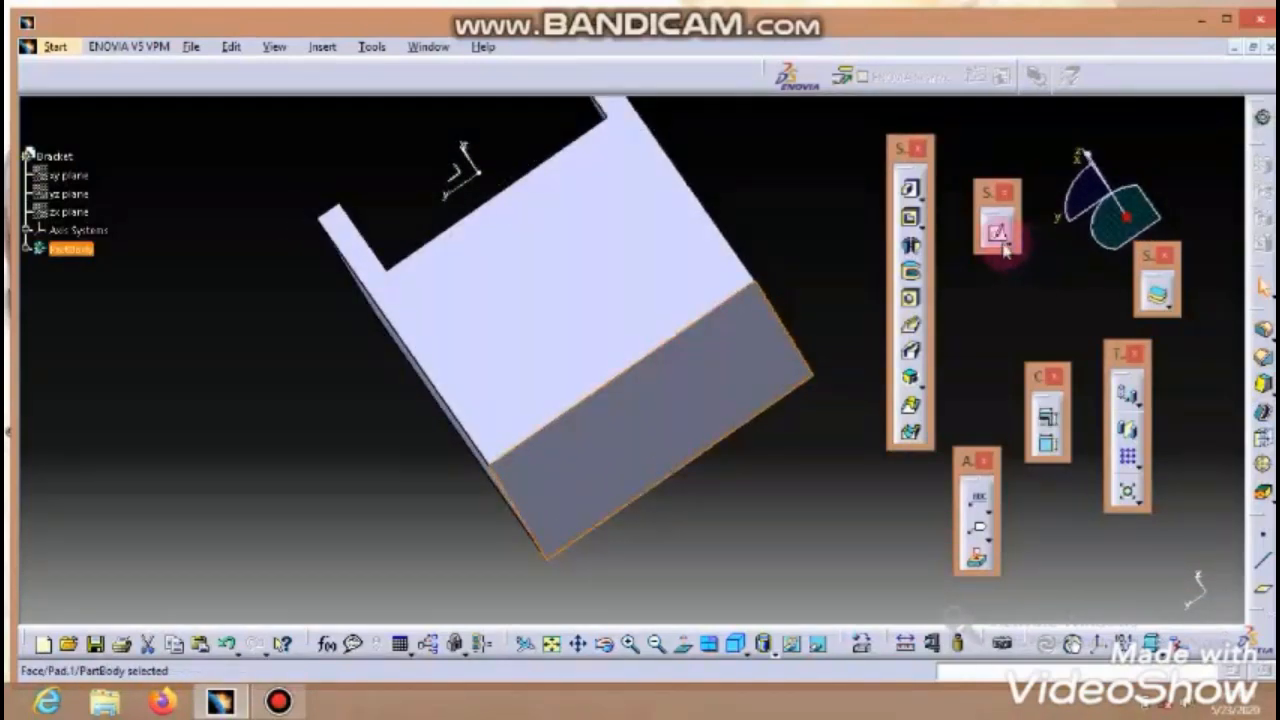
click(995, 232)
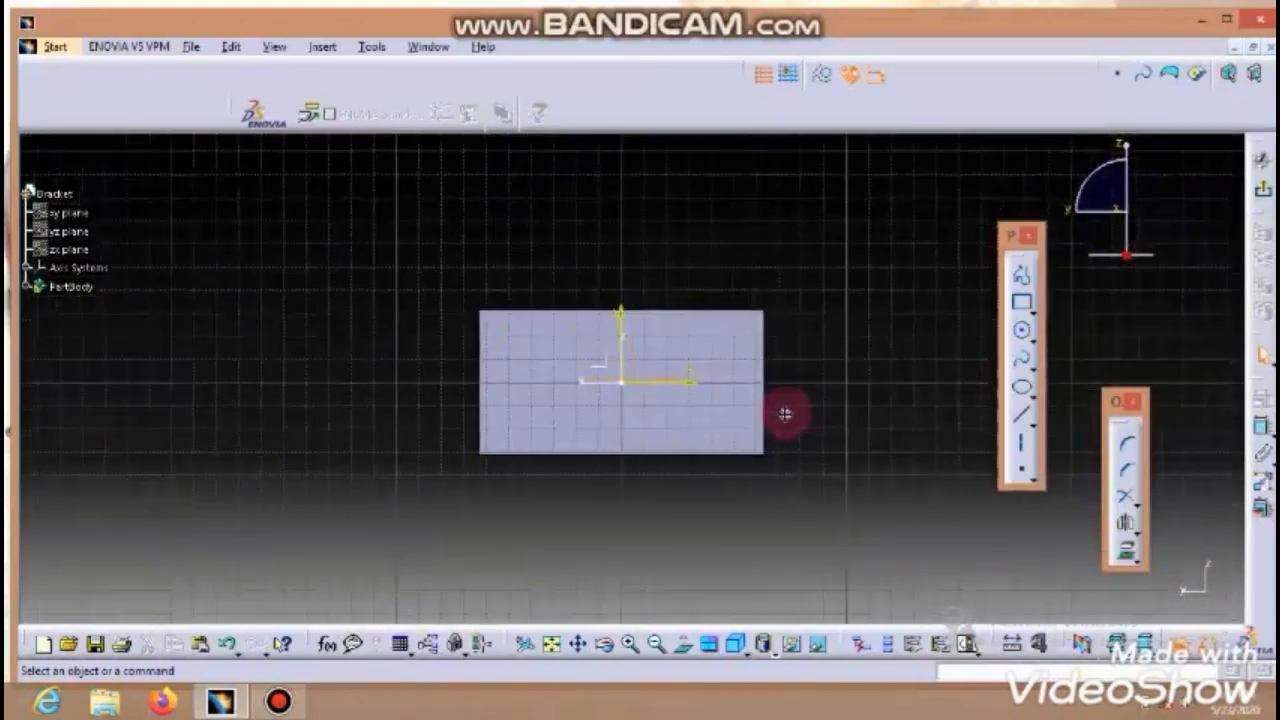
click(1021, 302)
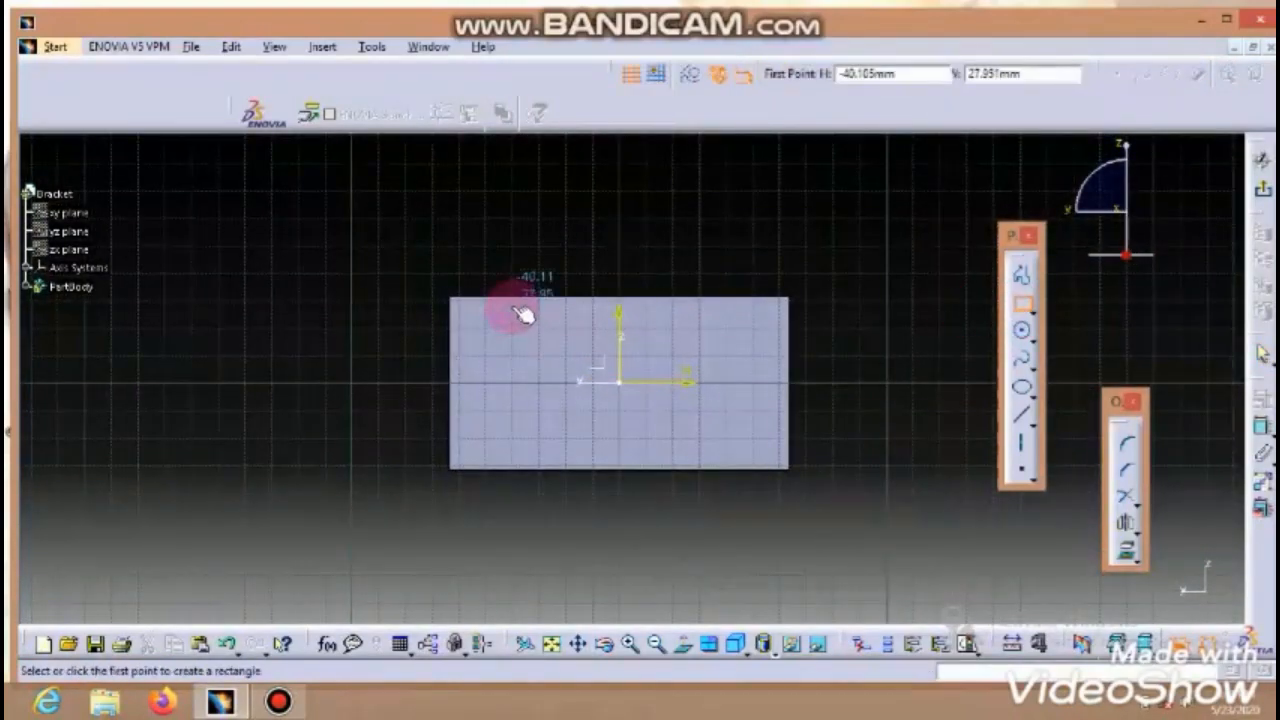
click(513, 307)
click(739, 422)
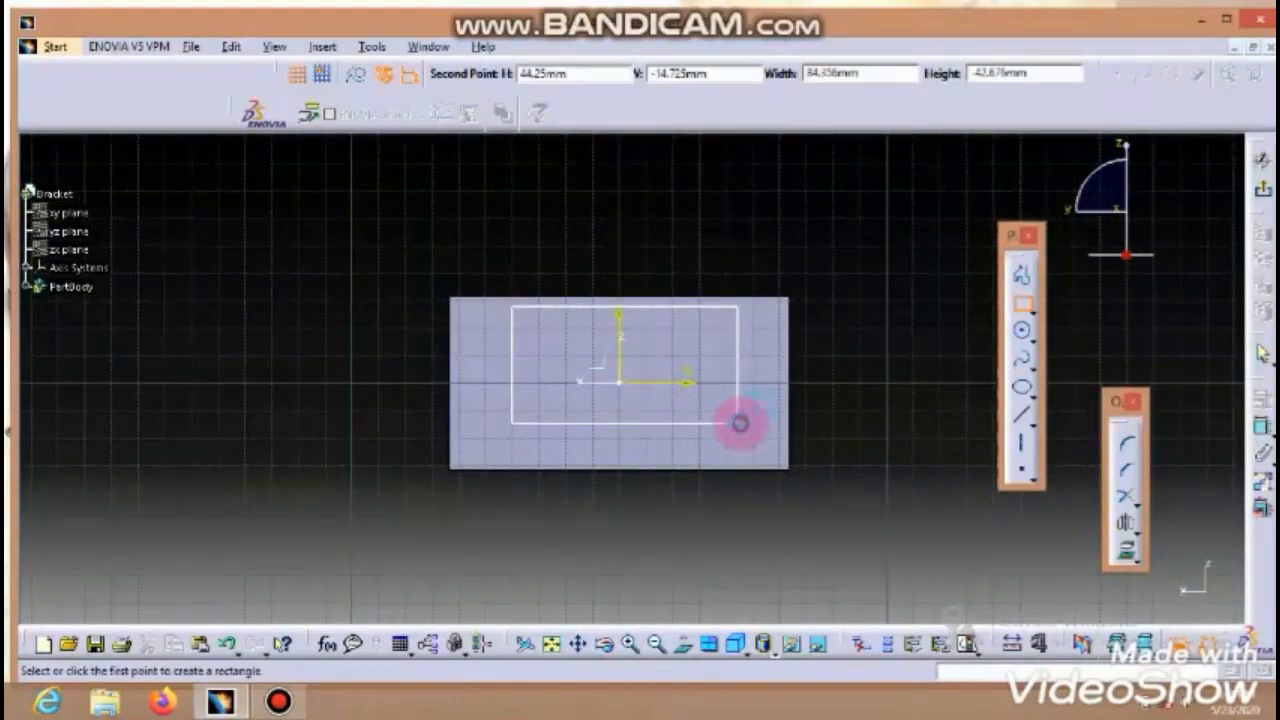
click(899, 396)
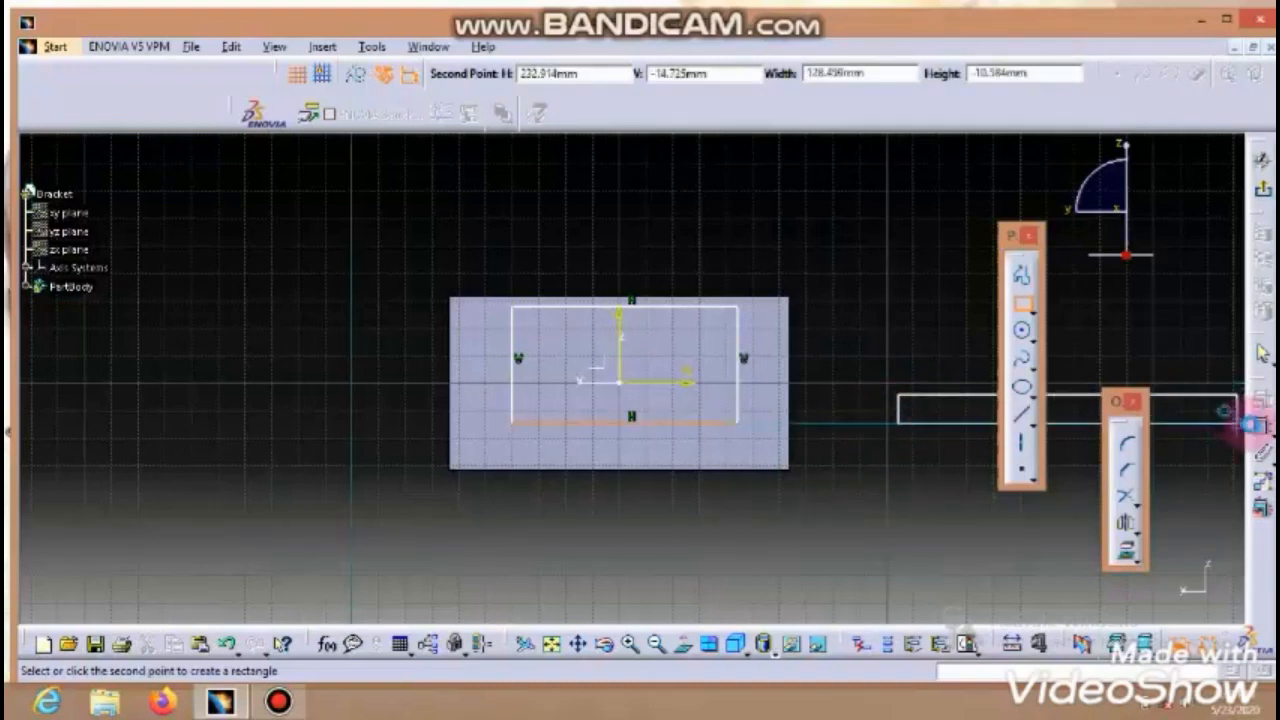
key(Escape)
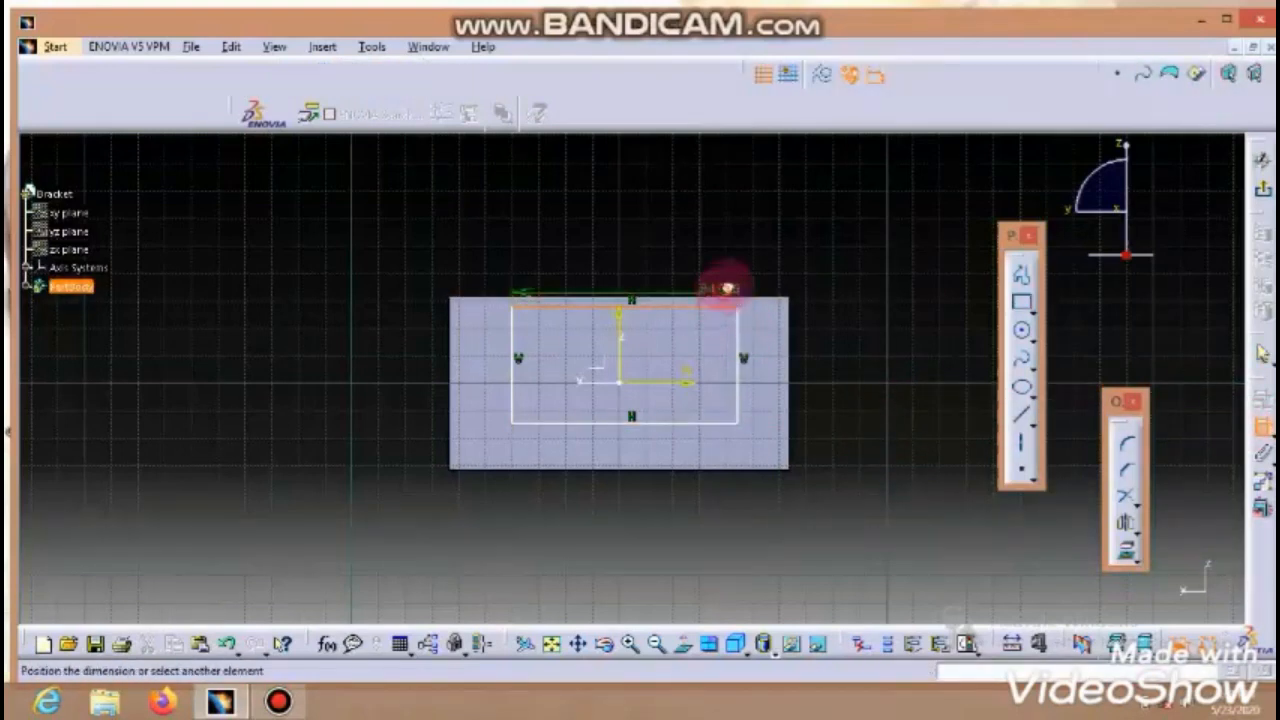
Step: Constrain the rectangle's upper edge to coincide with the upper edge of the block face
click(730, 297)
right_click(765, 230)
click(866, 380)
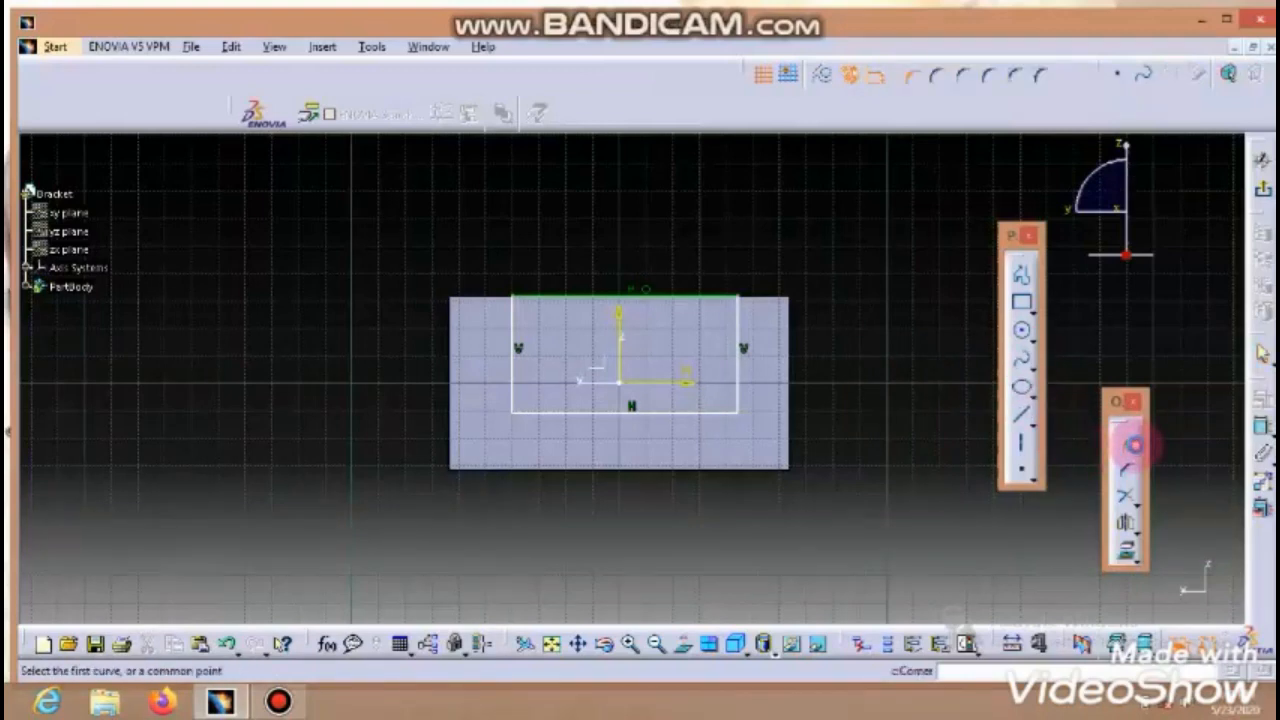
Step: Round the rectangle's two lower corners with a 5 mm radius
click(507, 384)
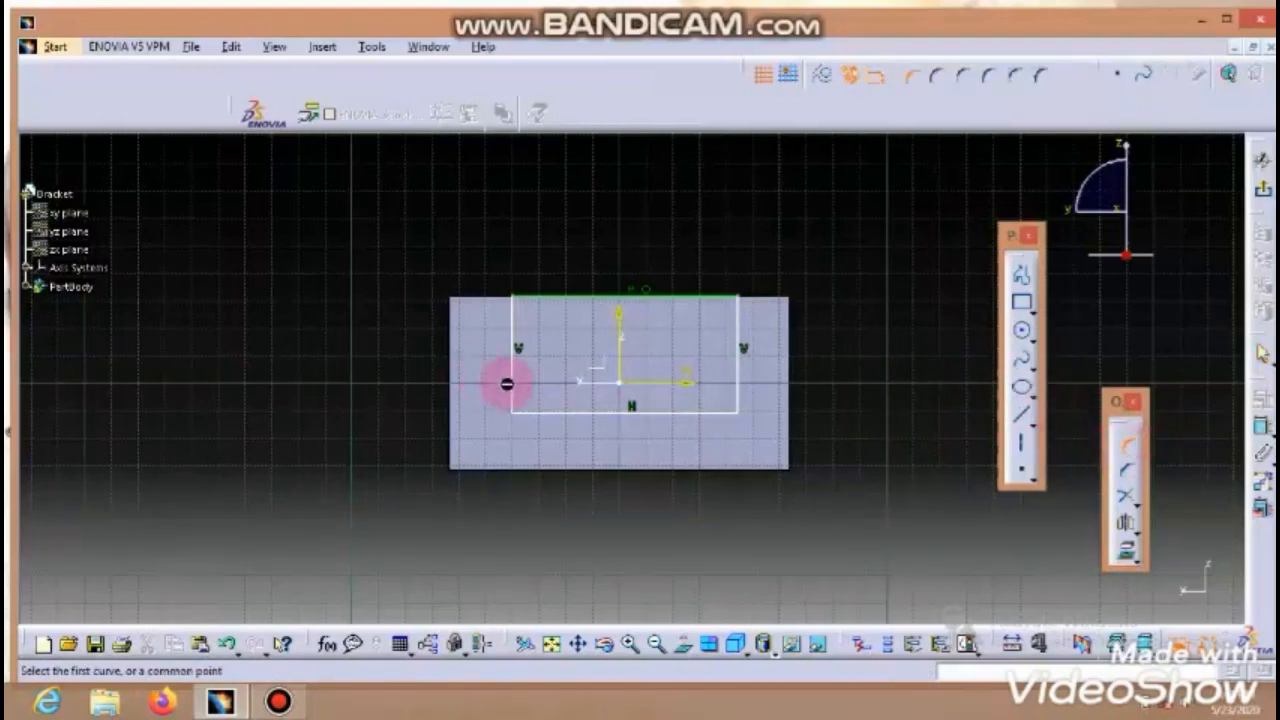
click(556, 416)
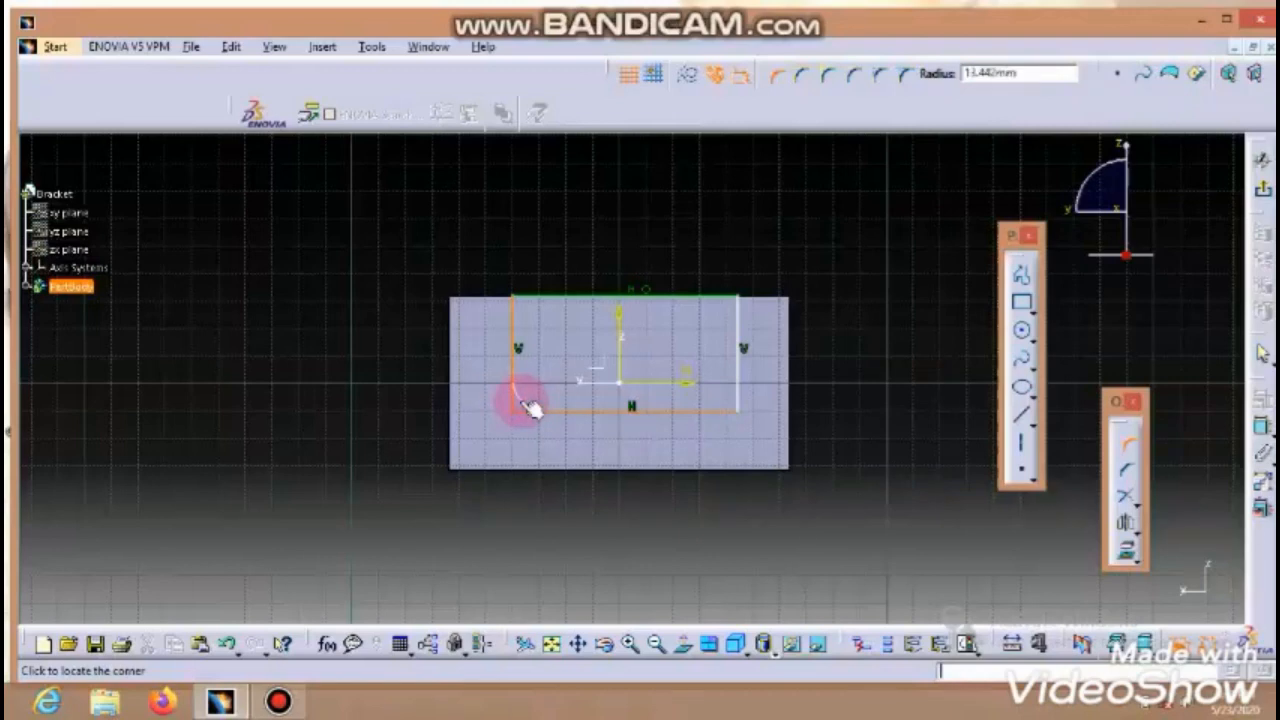
click(522, 398)
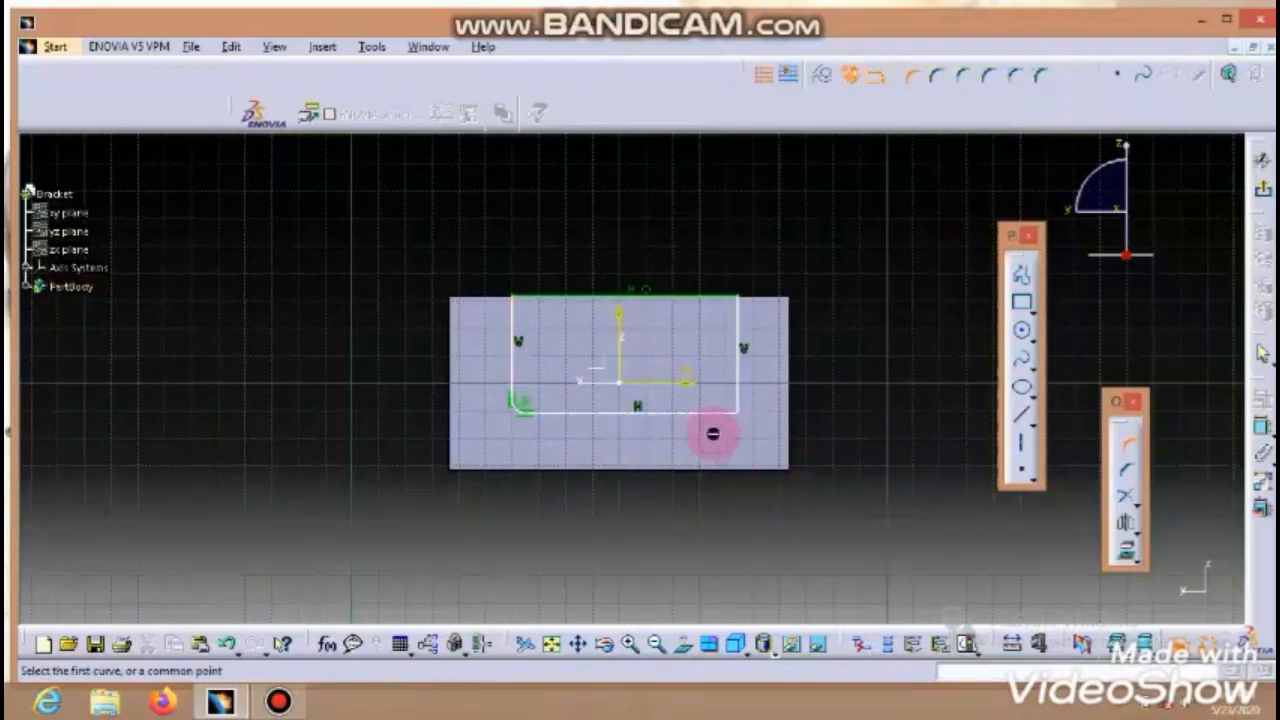
click(743, 406)
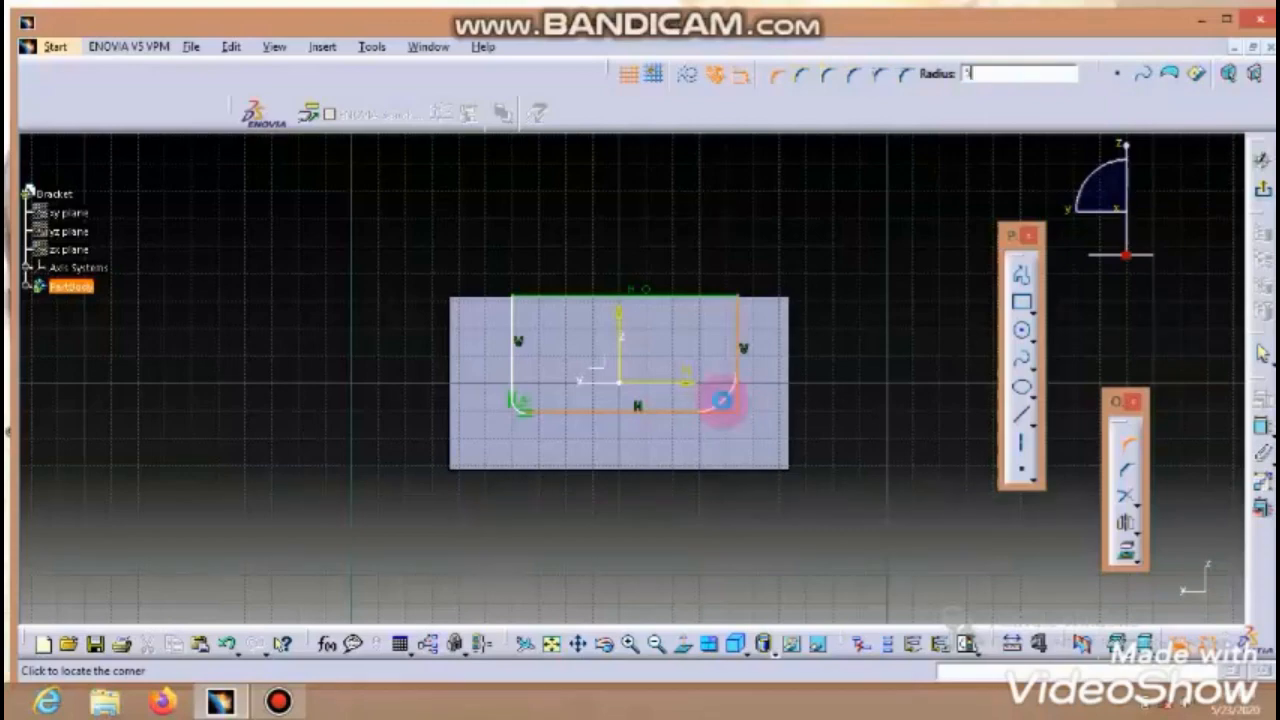
click(722, 400)
key(Escape)
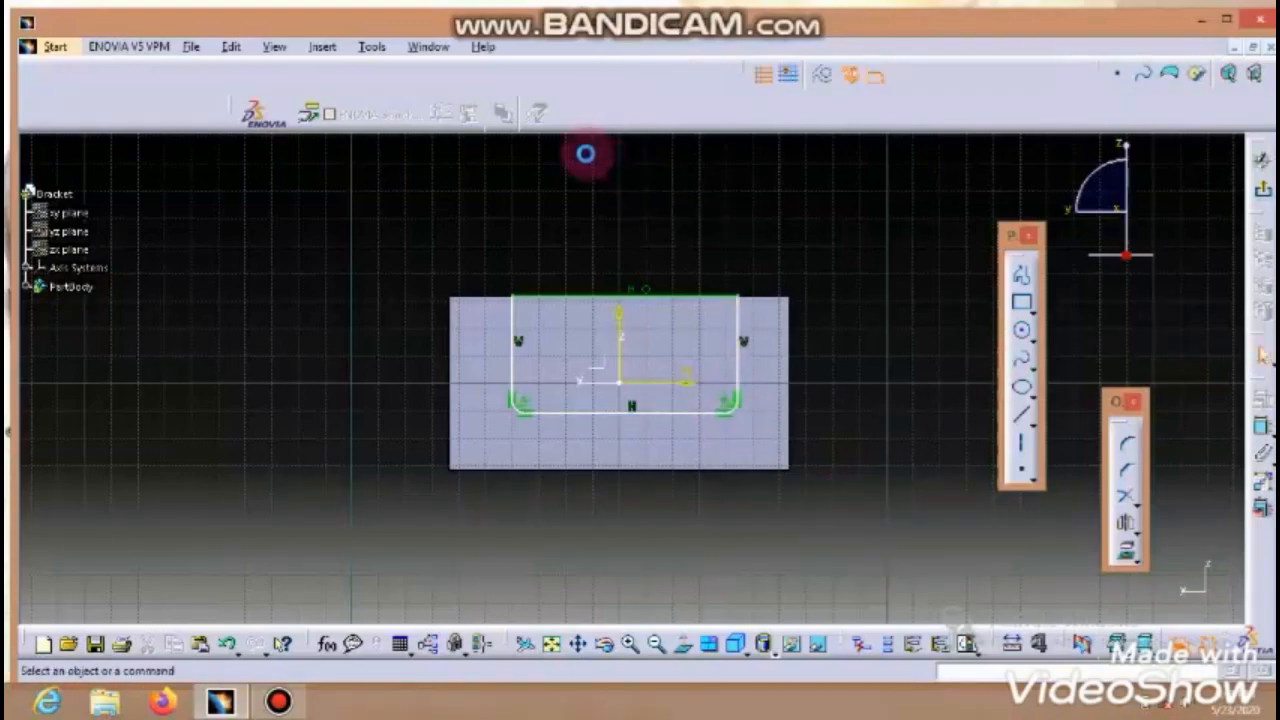
Step: Check the second cutout's height and width in the right view of the Drawing1 sheet and return to the Bracket part
mouse_move(843, 380)
middle_down()
mouse_move(829, 409)
mouse_move(425, 10)
middle_up()
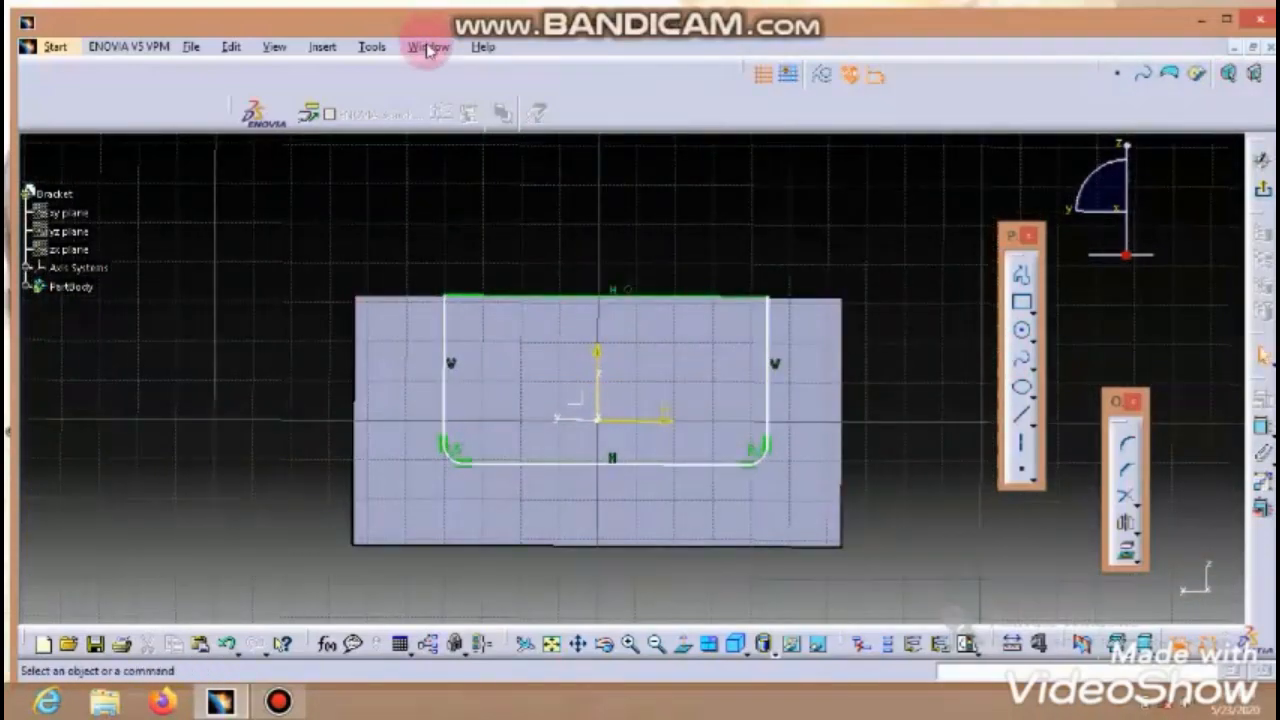
click(428, 47)
click(486, 165)
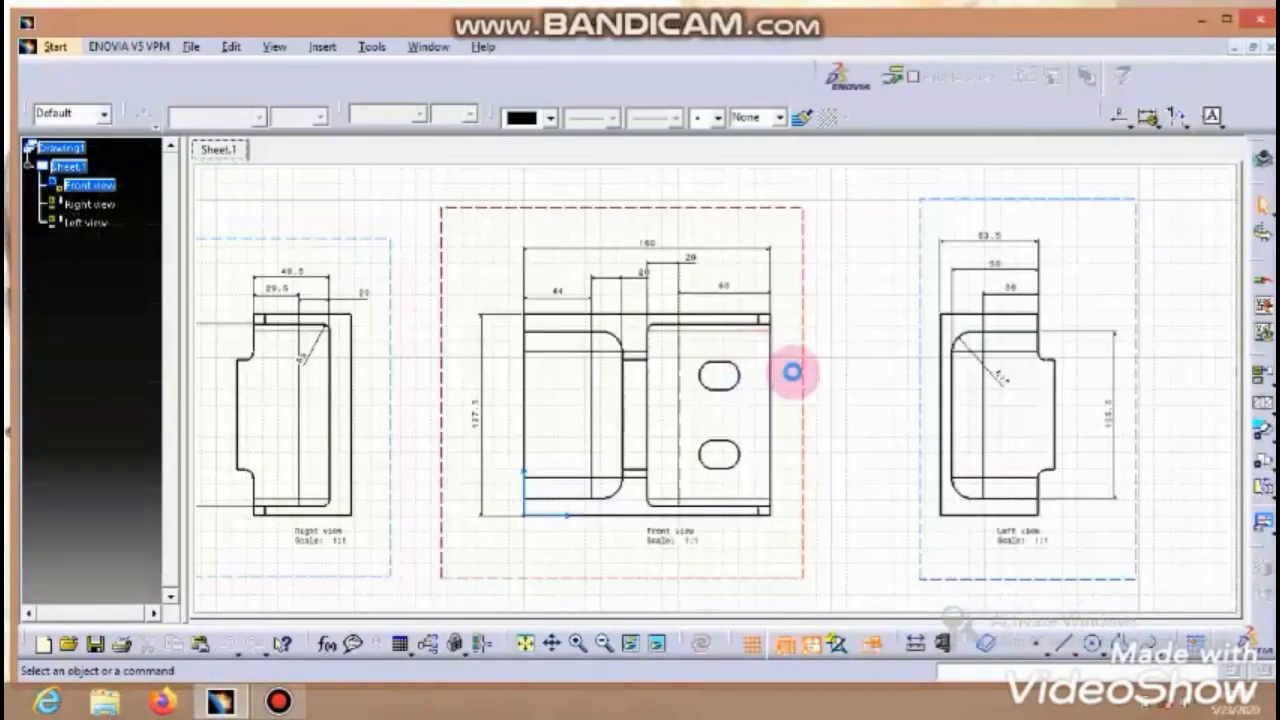
click(471, 434)
mouse_move(471, 434)
middle_down()
mouse_move(661, 424)
mouse_move(660, 409)
middle_up()
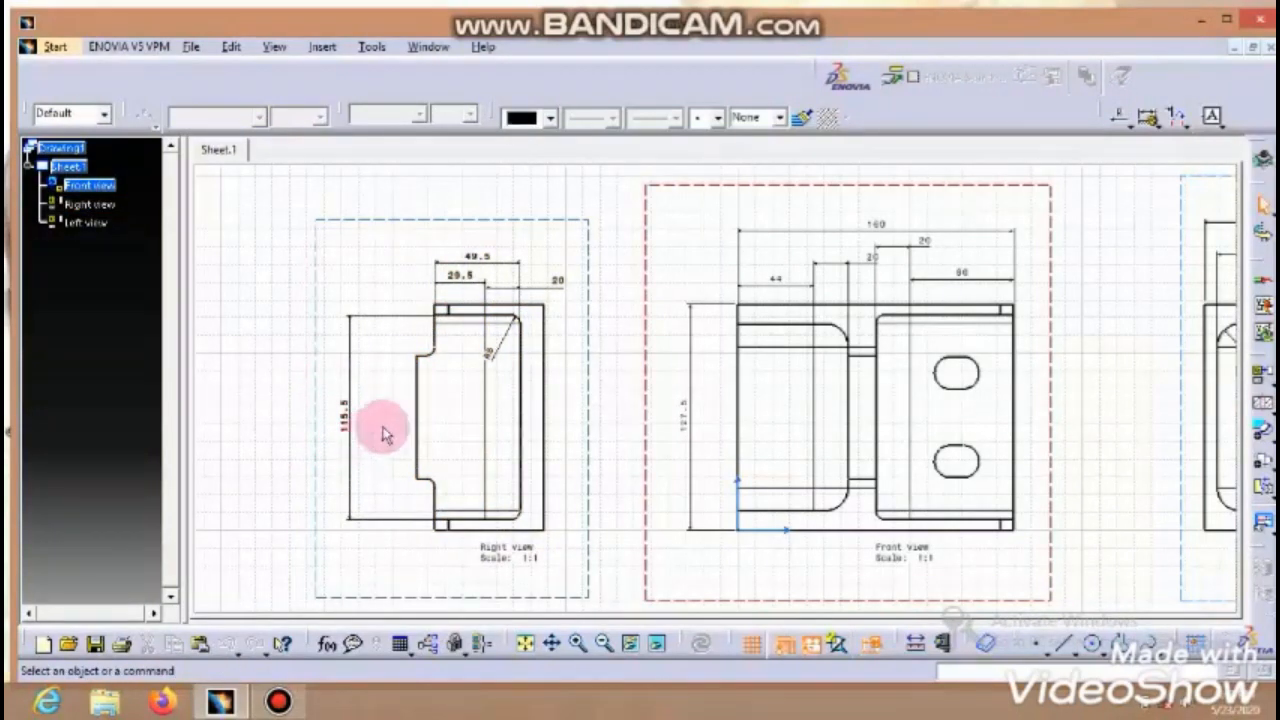
click(438, 50)
click(477, 186)
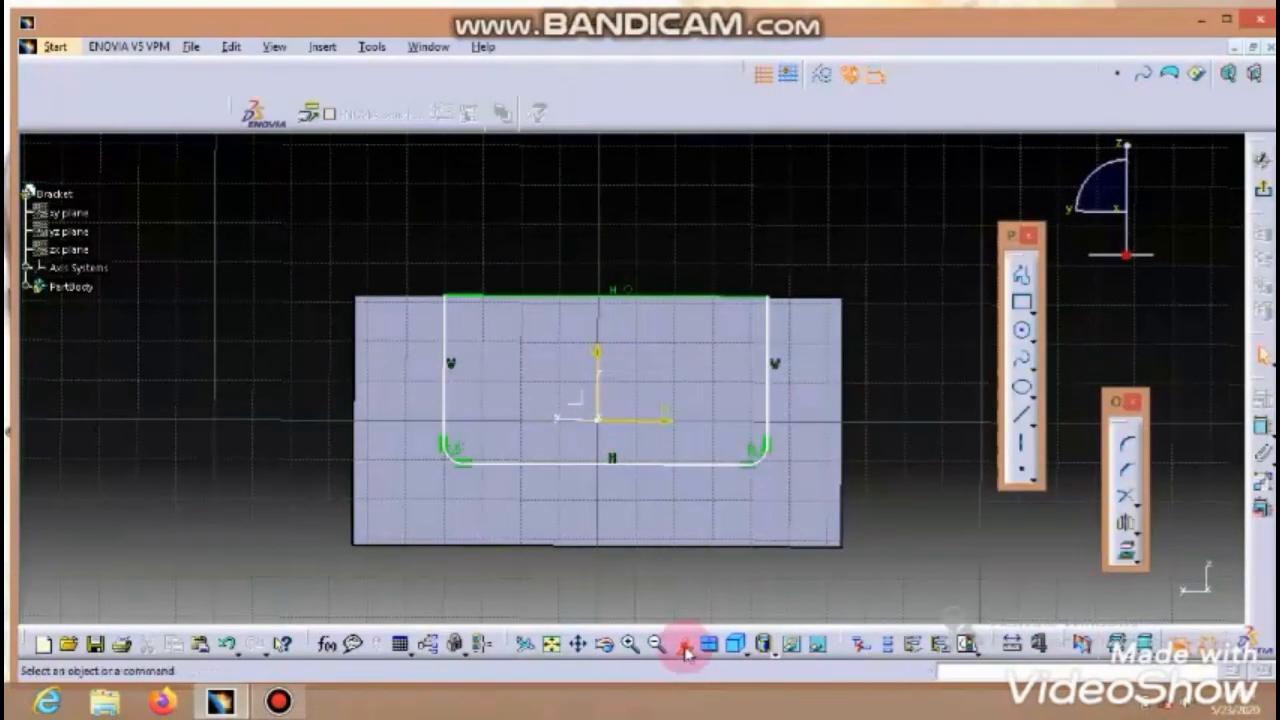
Step: Dimension the rounded profile's height and set it to 49.5 mm
click(1261, 427)
click(690, 300)
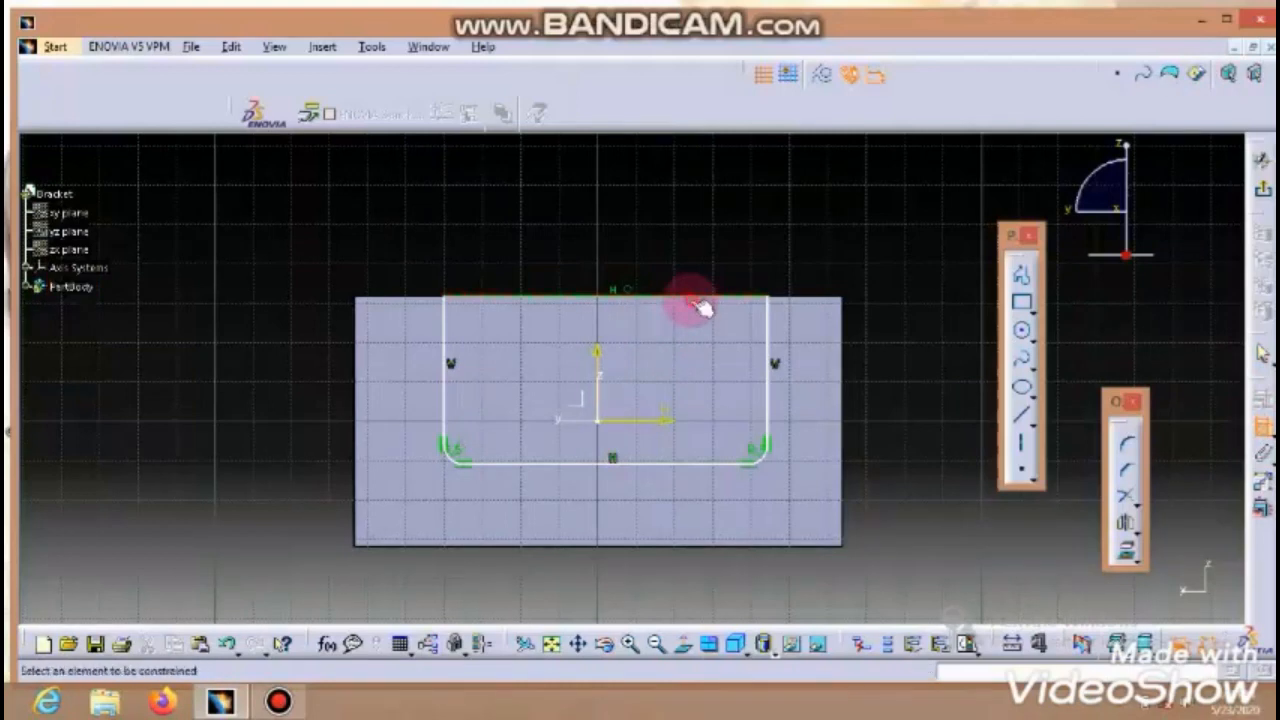
click(700, 463)
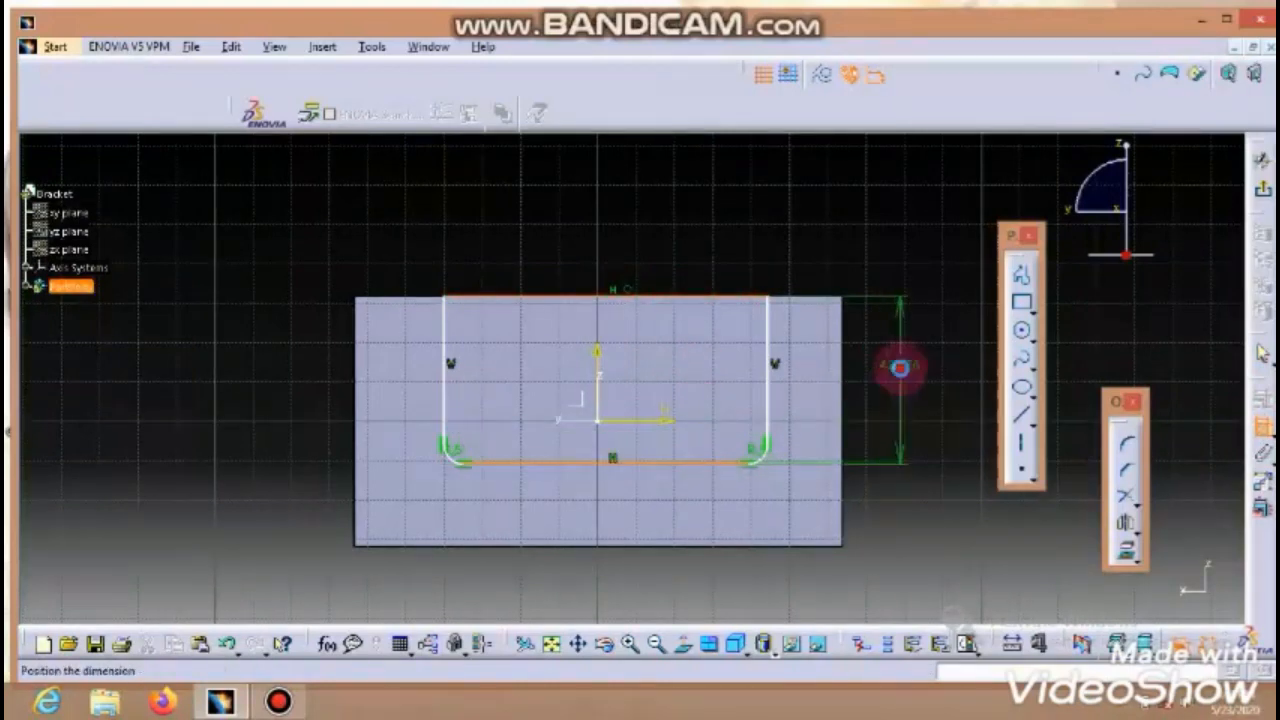
double_click(900, 366)
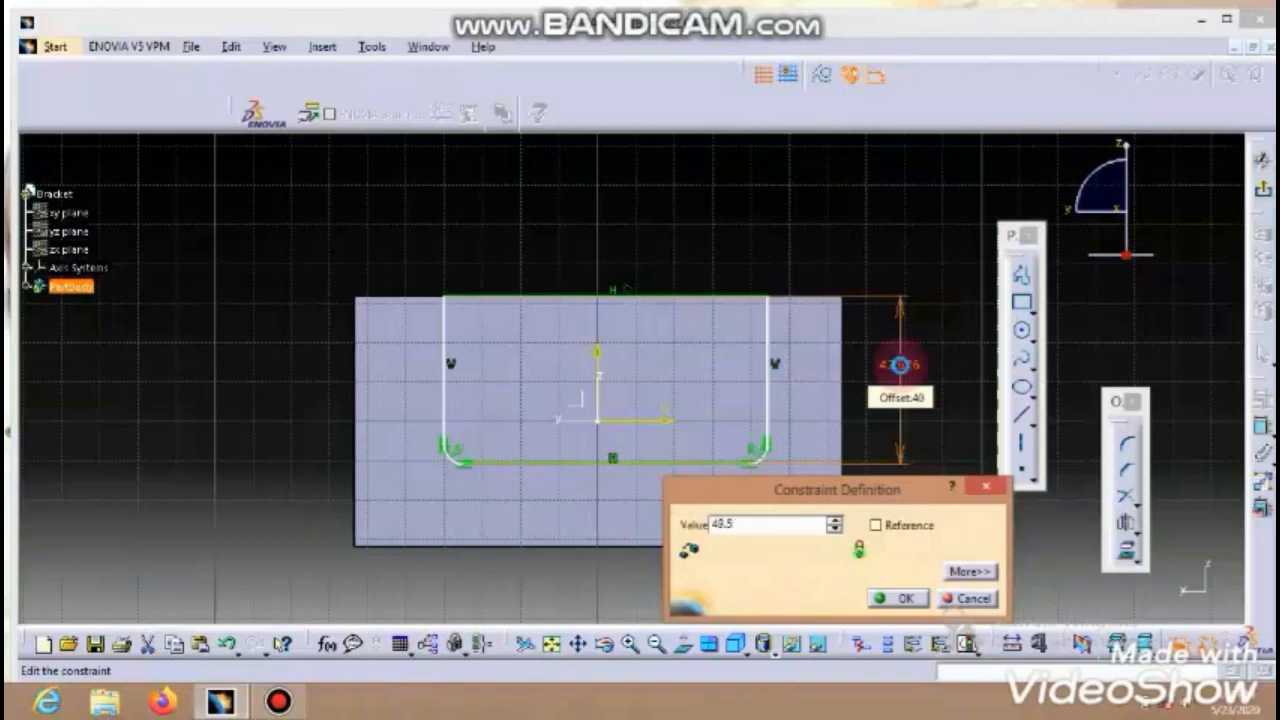
key(Return)
Step: Dimension the distance between the profile's two vertical sides and set it to 115.5 mm
click(1263, 428)
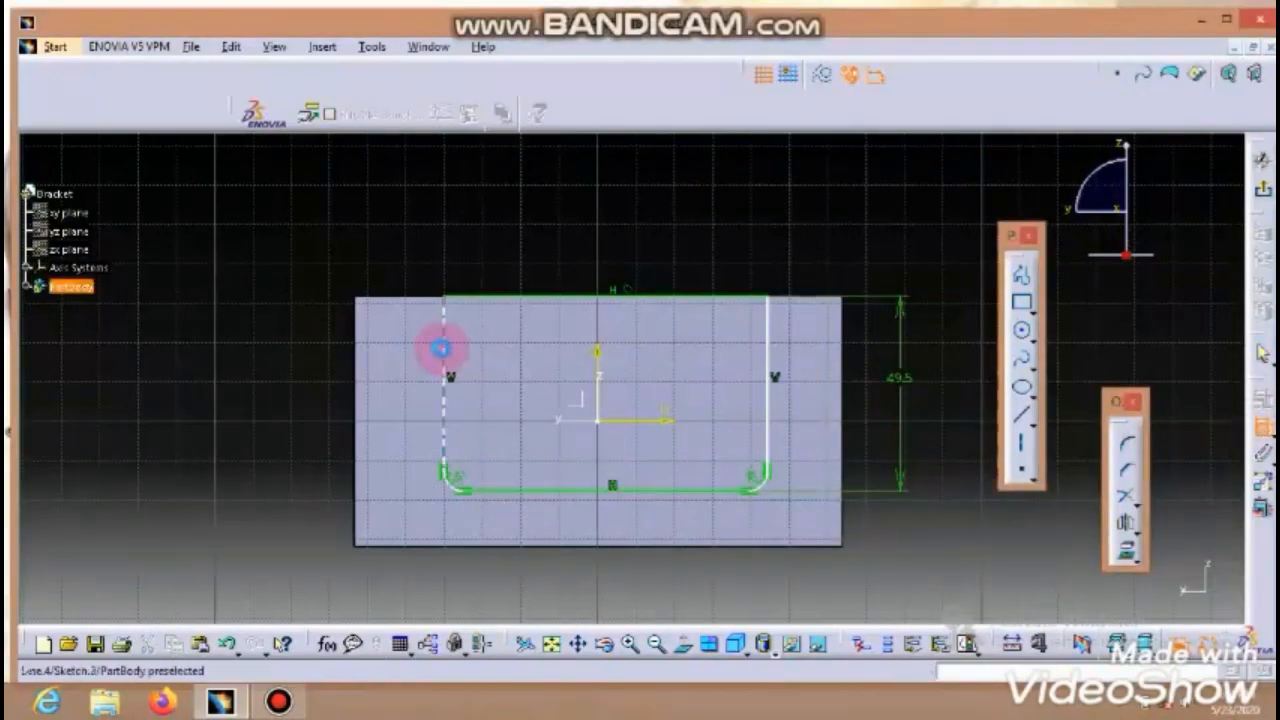
click(440, 350)
click(778, 358)
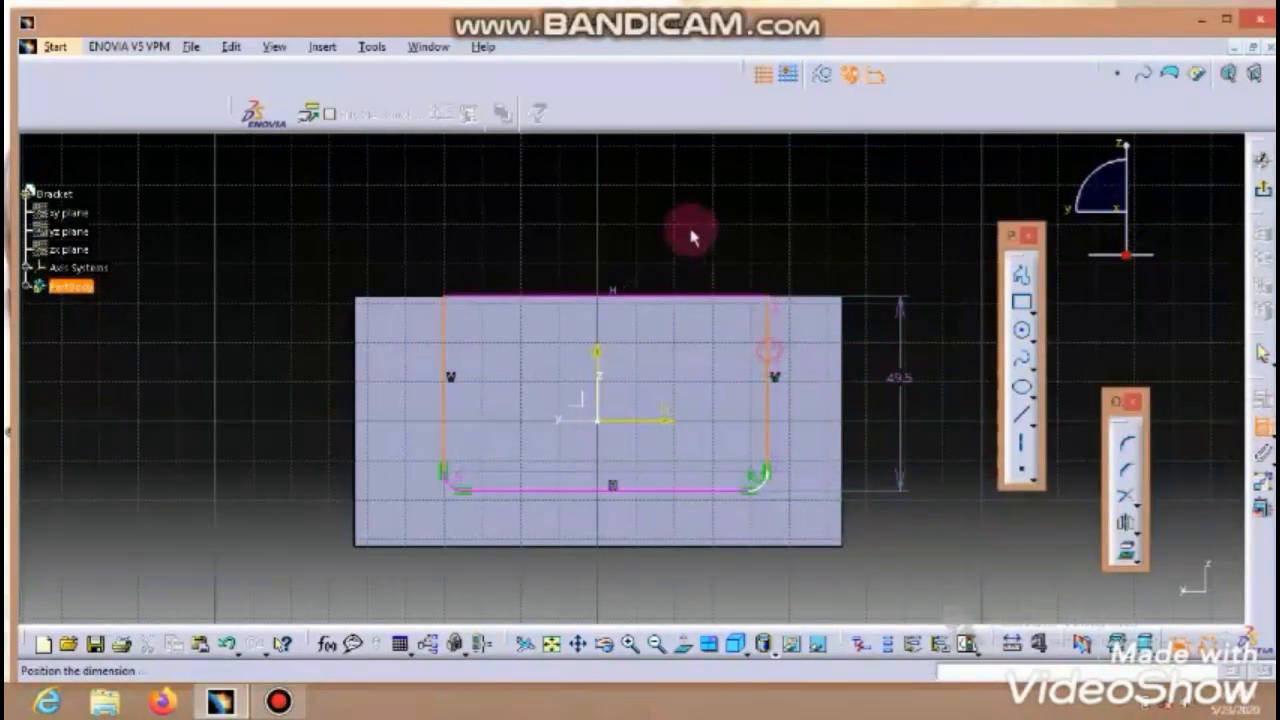
click(688, 226)
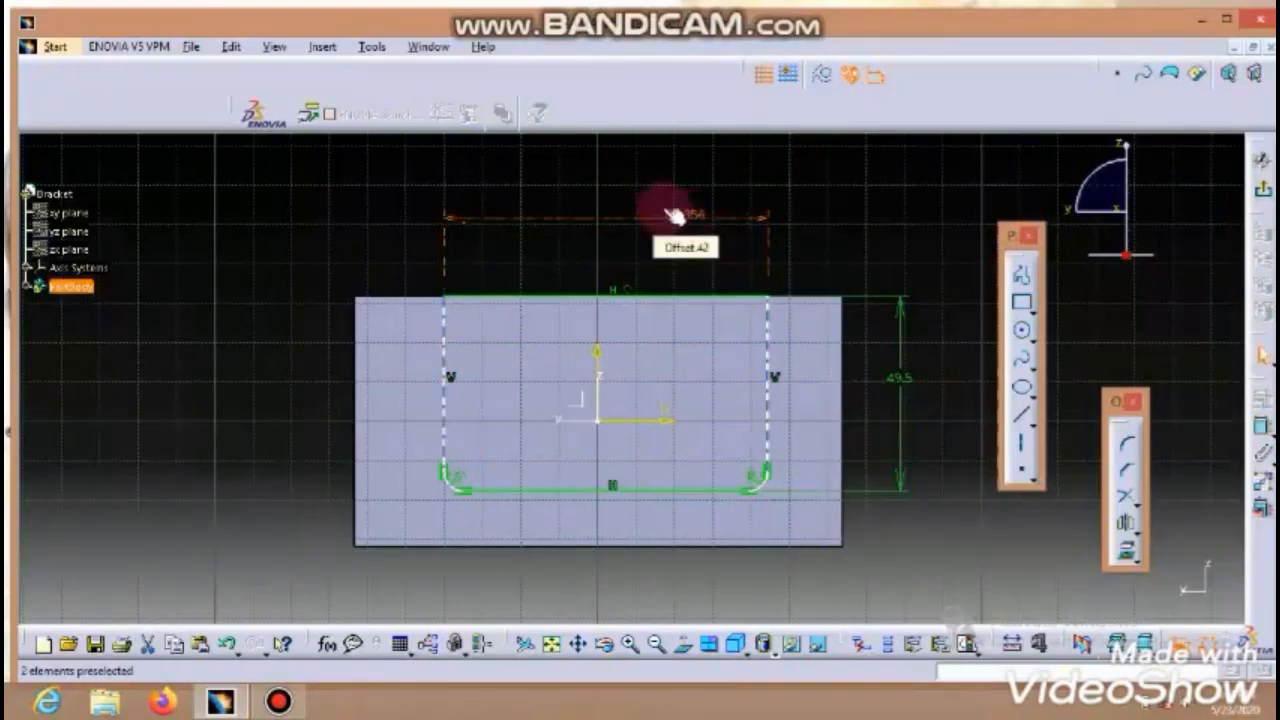
double_click(688, 222)
text(1)
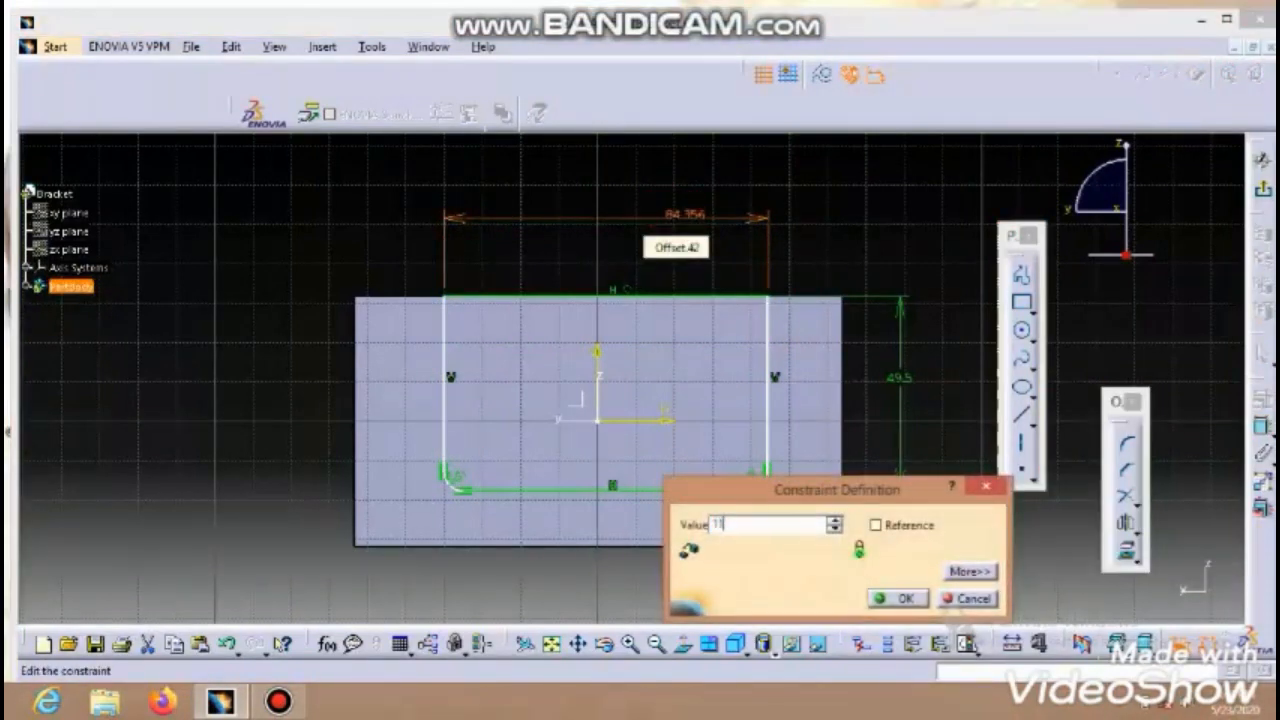
text(15.5)
key(Return)
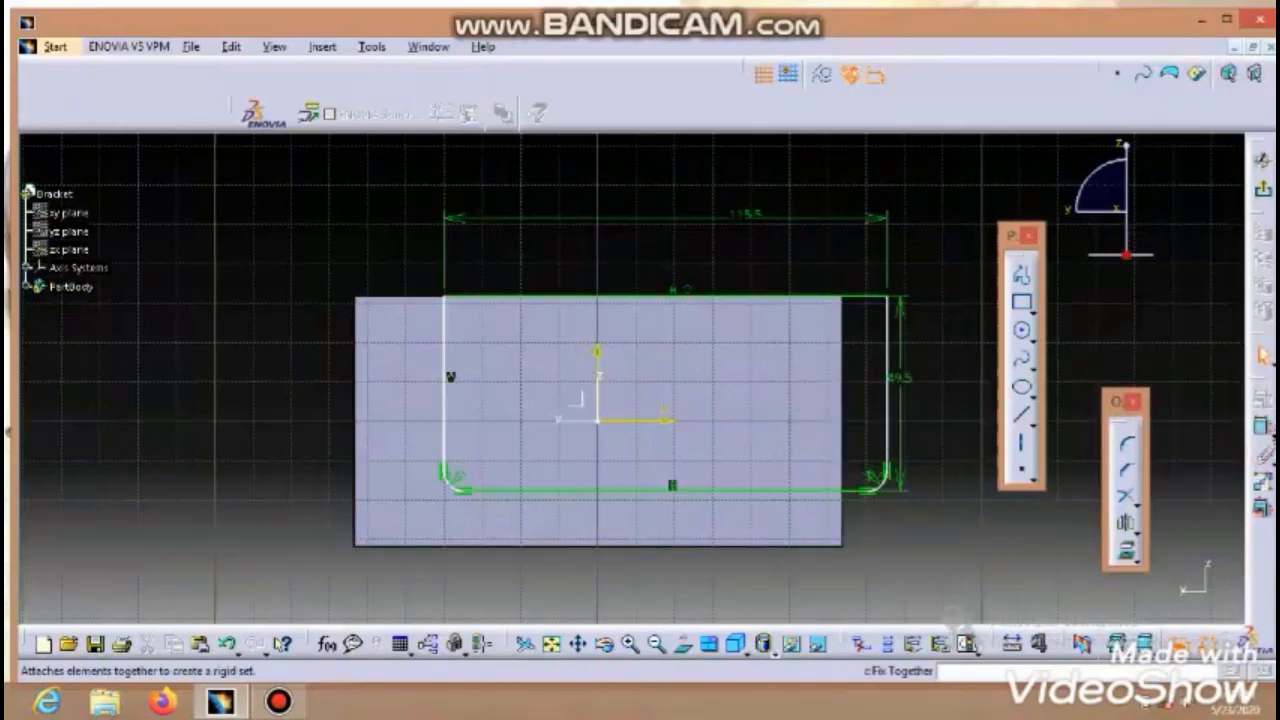
Step: Dimension the profile's right side at 57.5 mm from the sketch's vertical axis and exit the sketch
click(1262, 428)
click(593, 360)
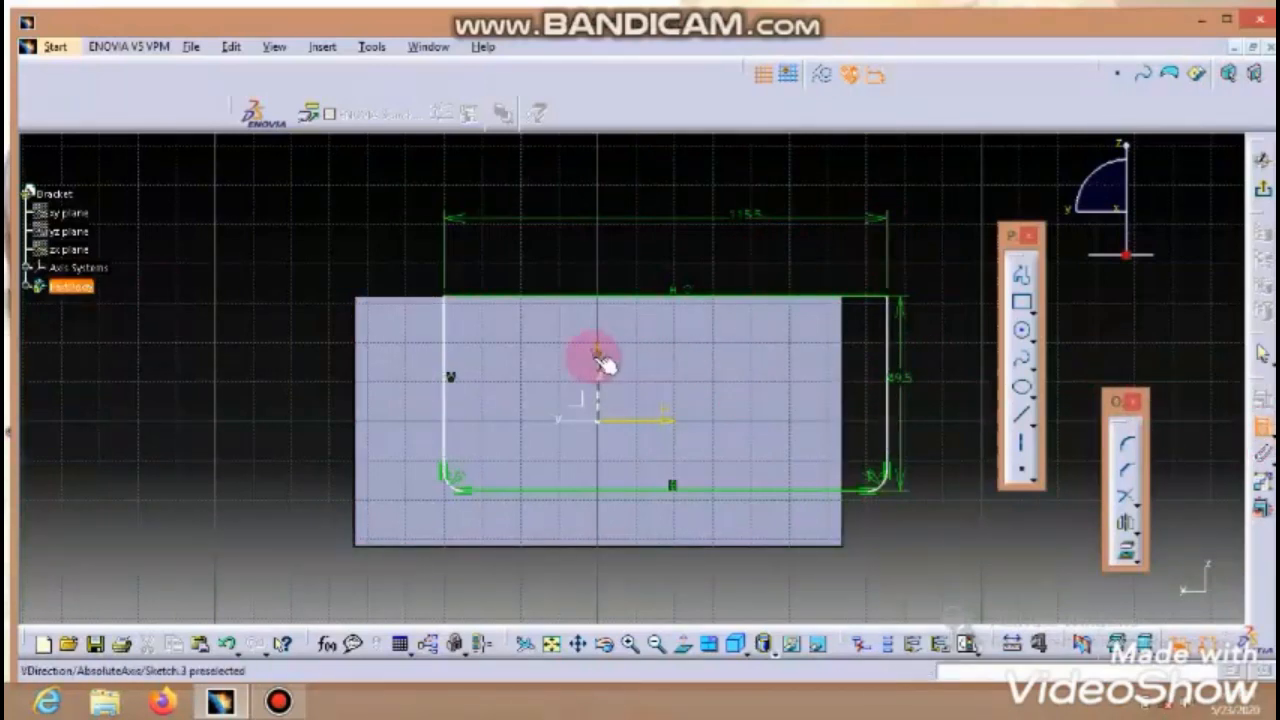
click(886, 357)
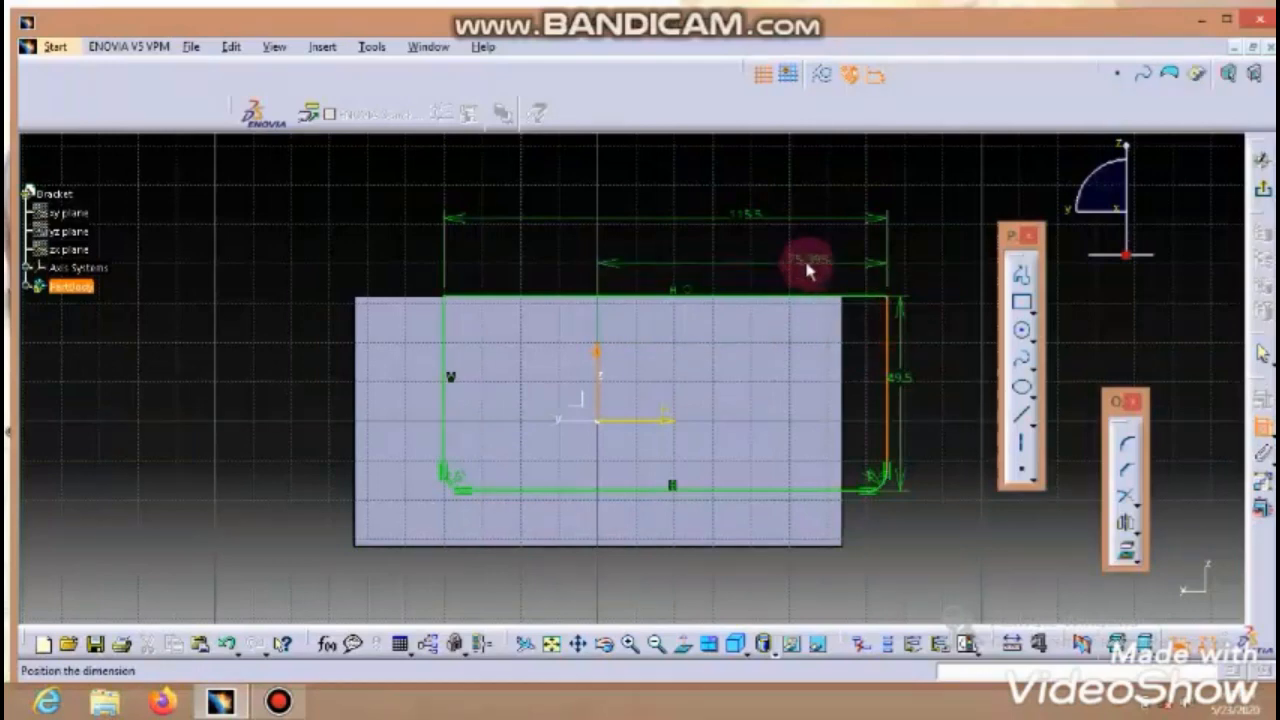
double_click(812, 261)
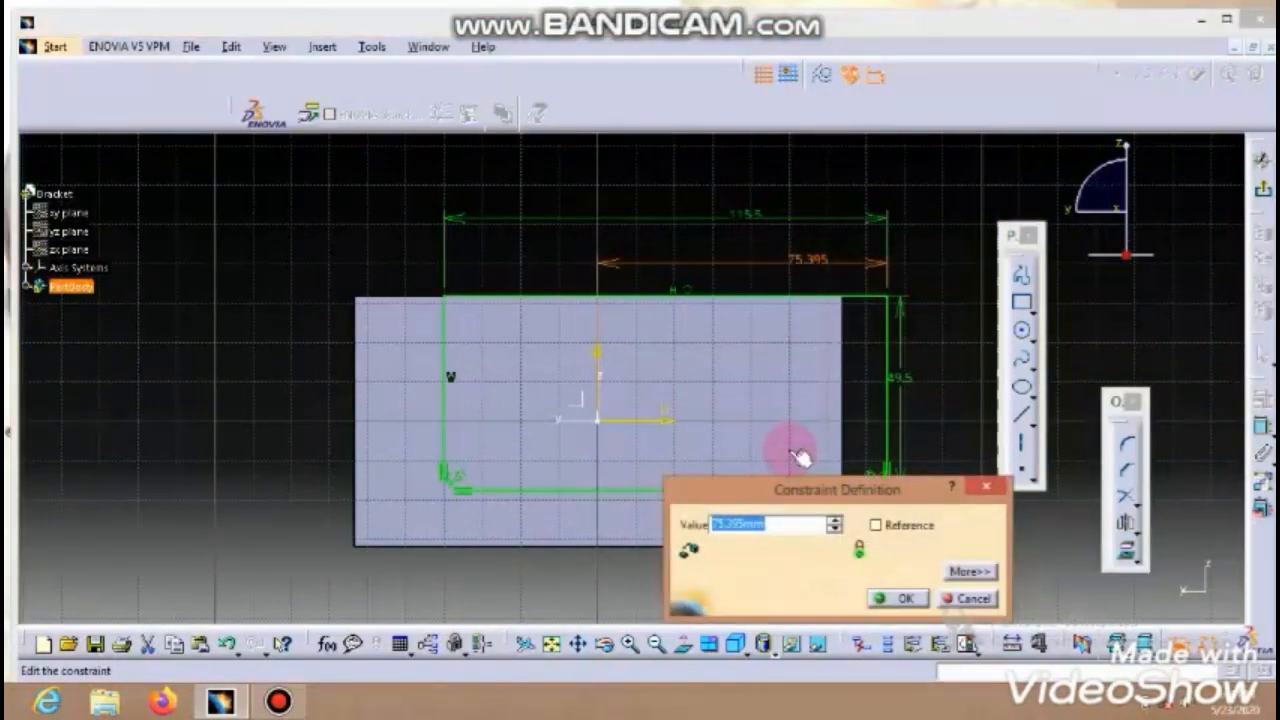
text(57.5)
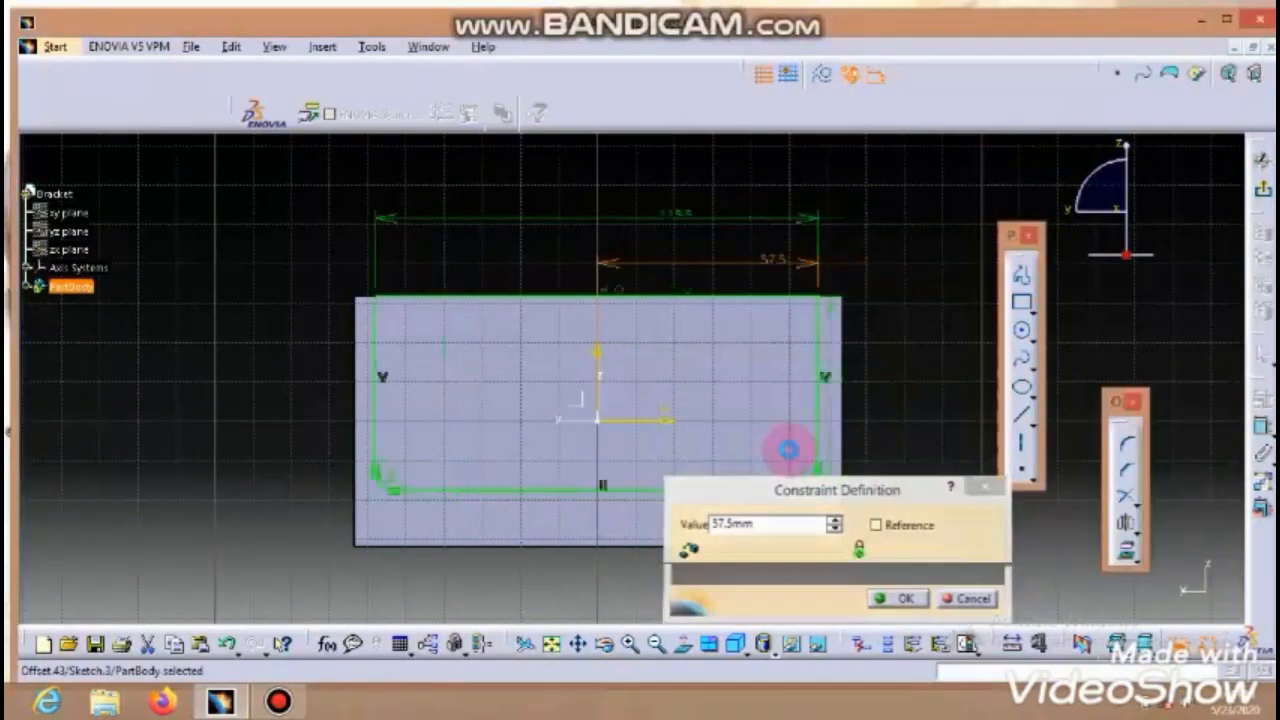
key(Return)
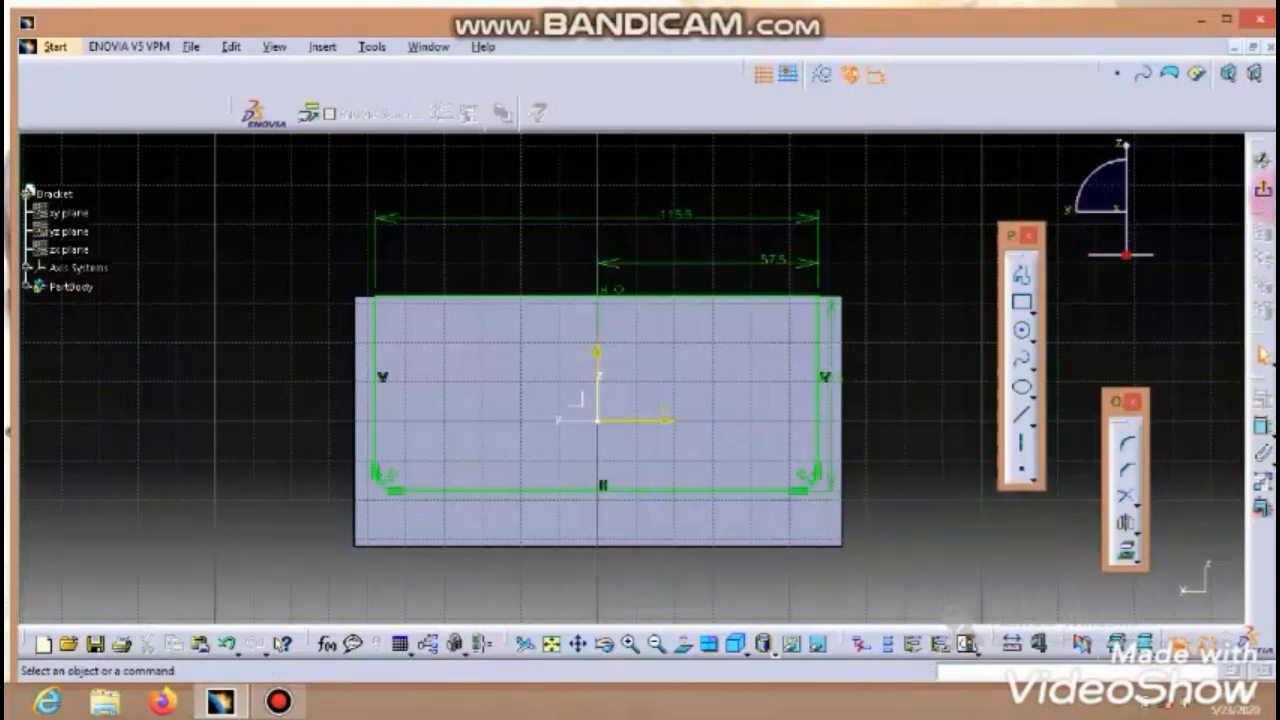
click(1262, 161)
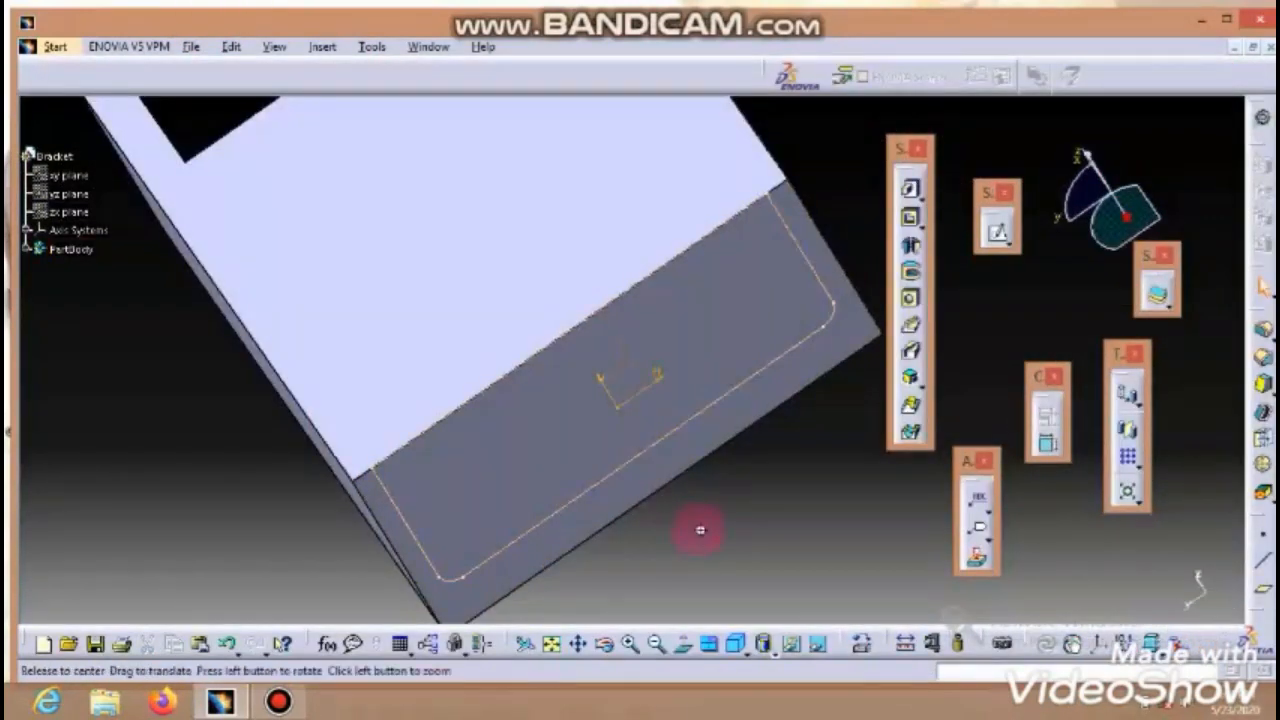
Step: Check the second cutout's depth in the front view of the Drawing1 sheet and return to the Bracket part
click(428, 47)
click(478, 170)
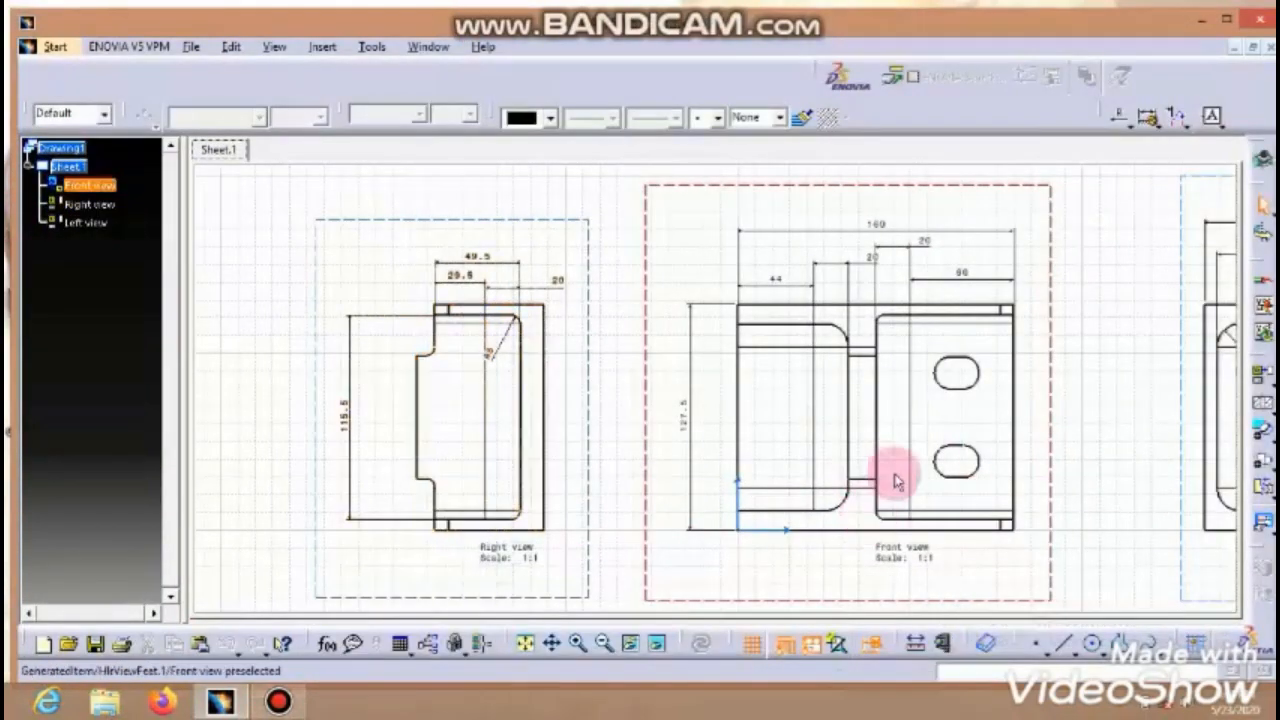
mouse_move(894, 477)
middle_down()
mouse_move(866, 457)
mouse_move(866, 471)
mouse_move(866, 449)
middle_up()
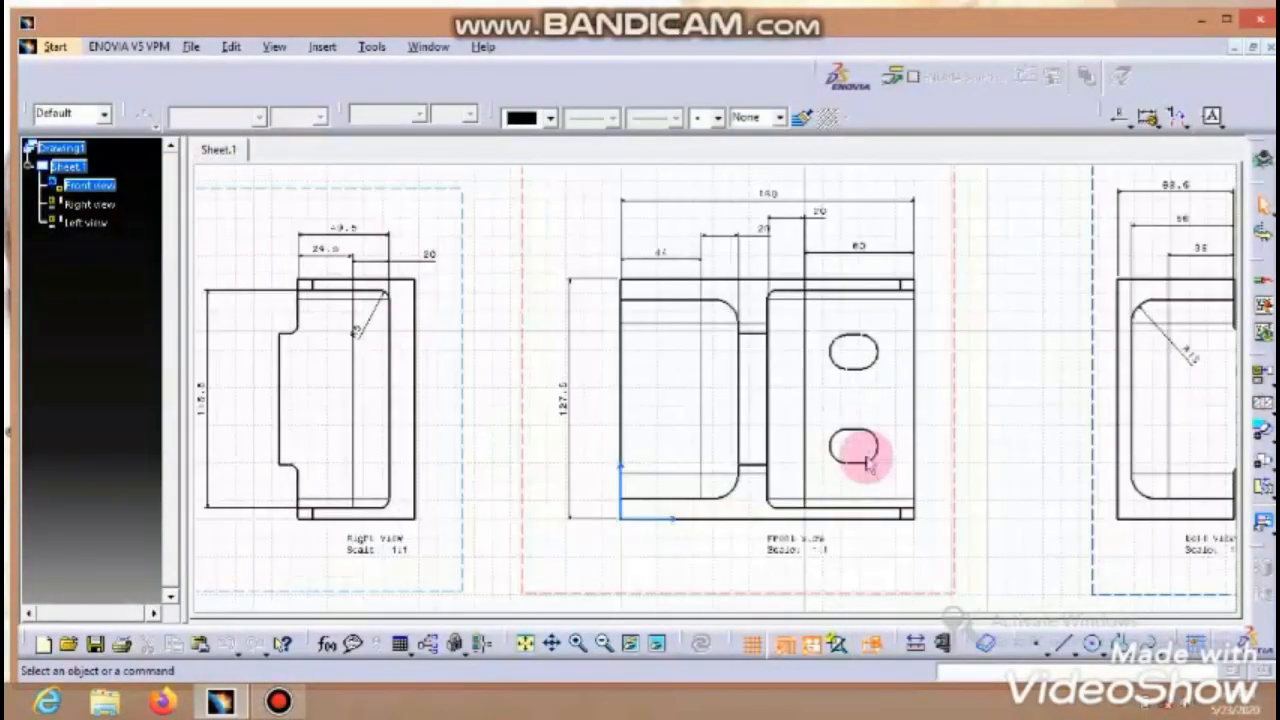
click(866, 251)
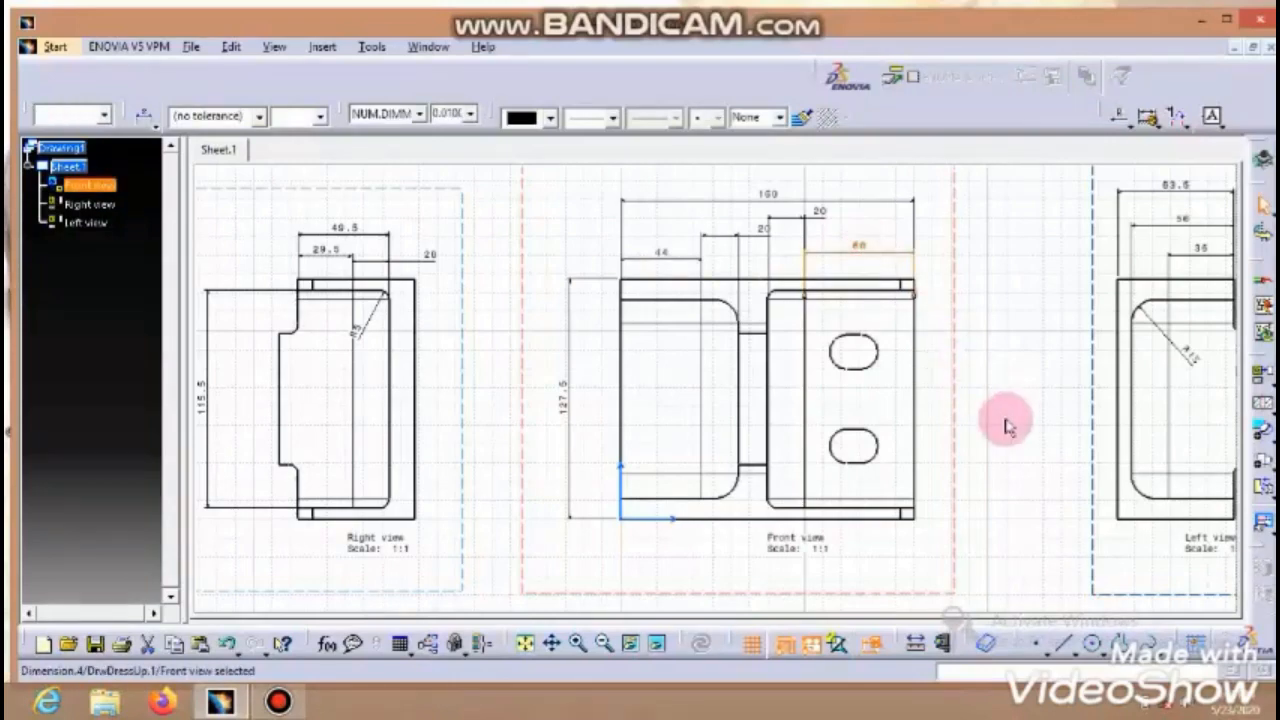
middle_drag(994, 423, 949, 429)
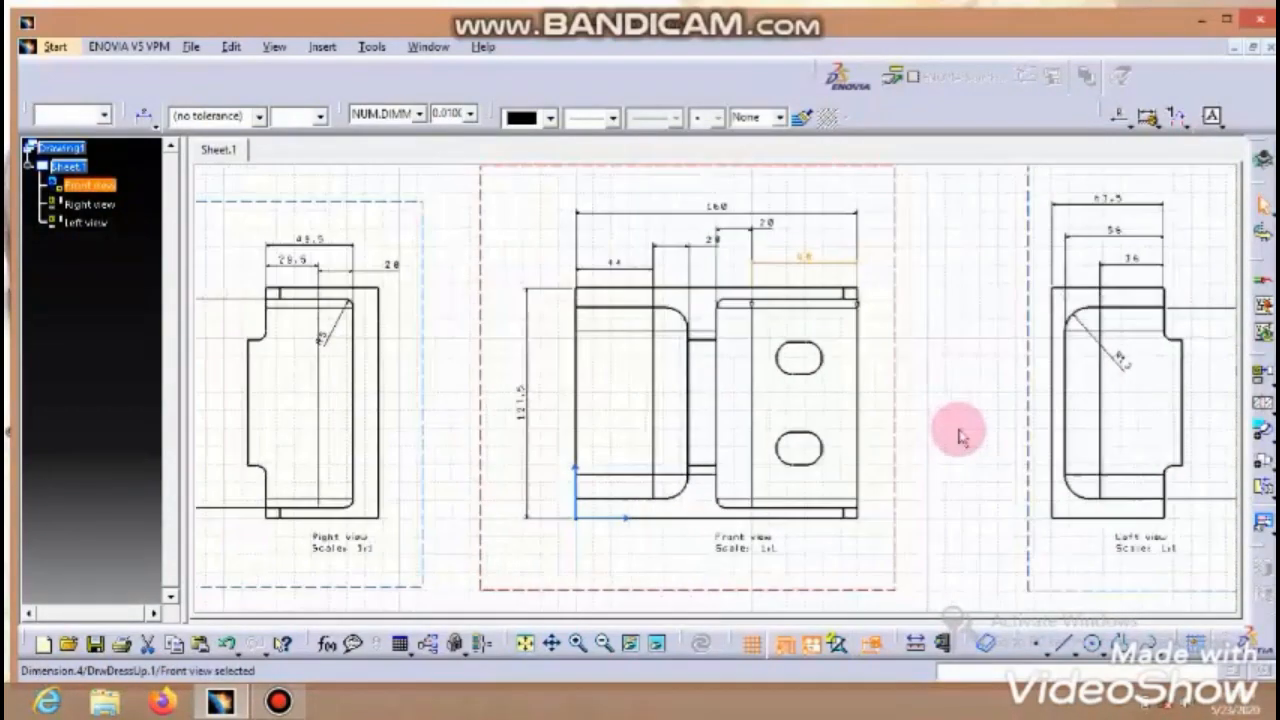
click(428, 46)
click(483, 190)
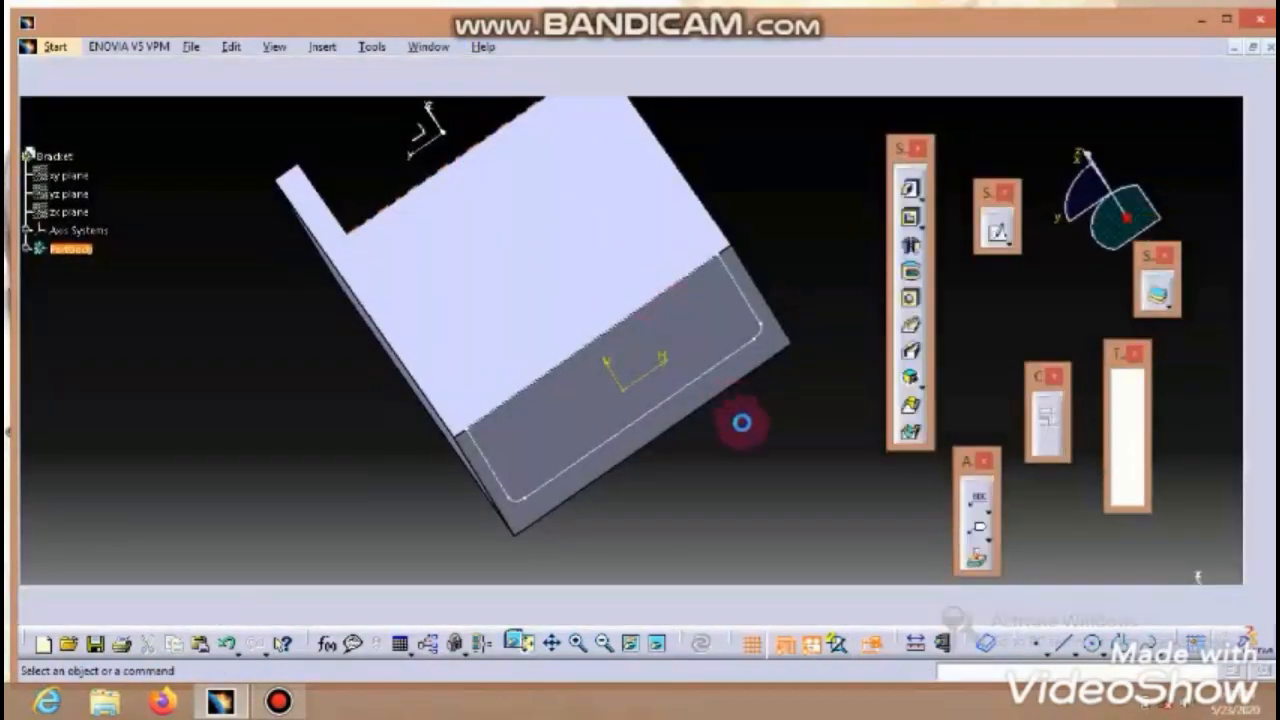
Step: Cut the rounded profile into the end of the block as a 60 mm deep pocket
click(911, 218)
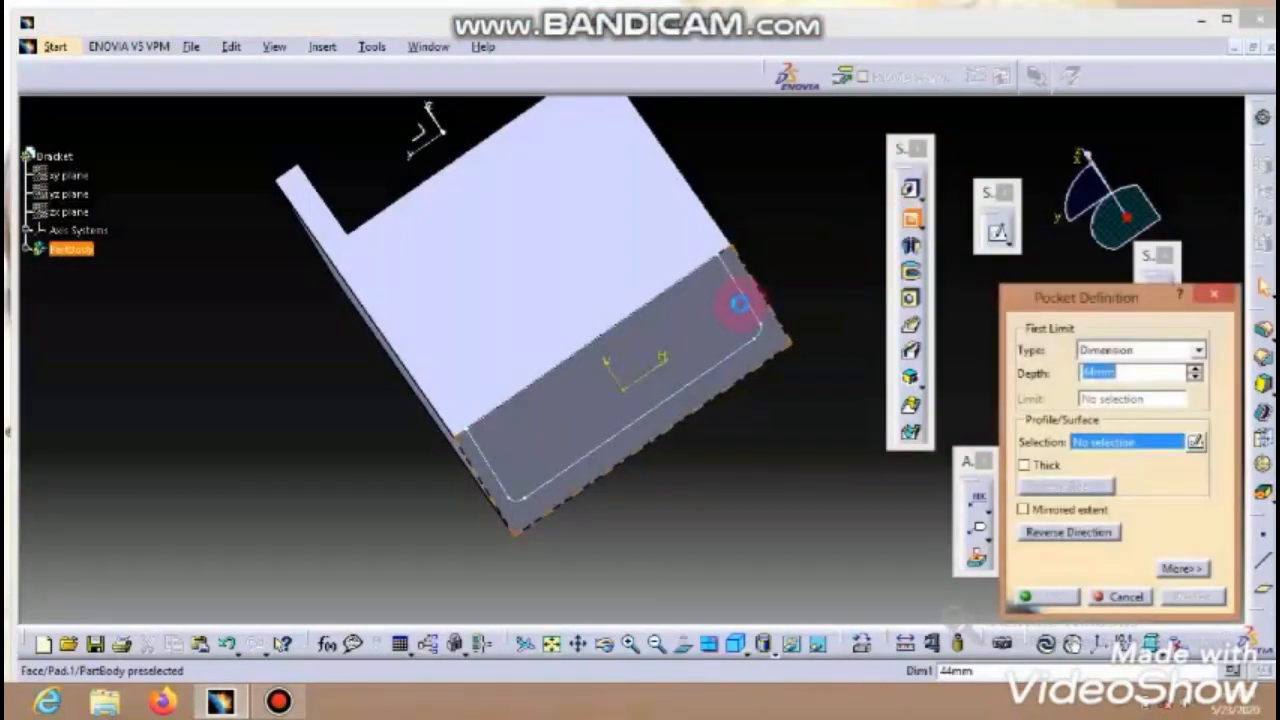
click(748, 295)
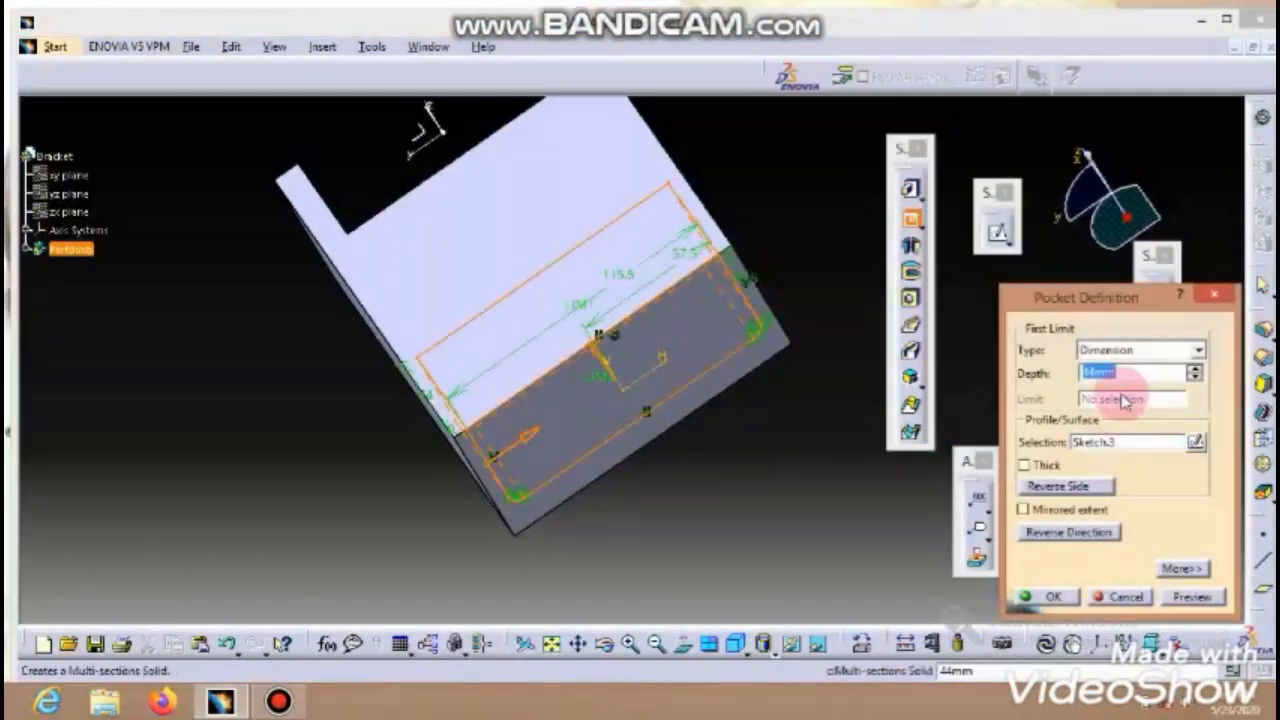
key(Return)
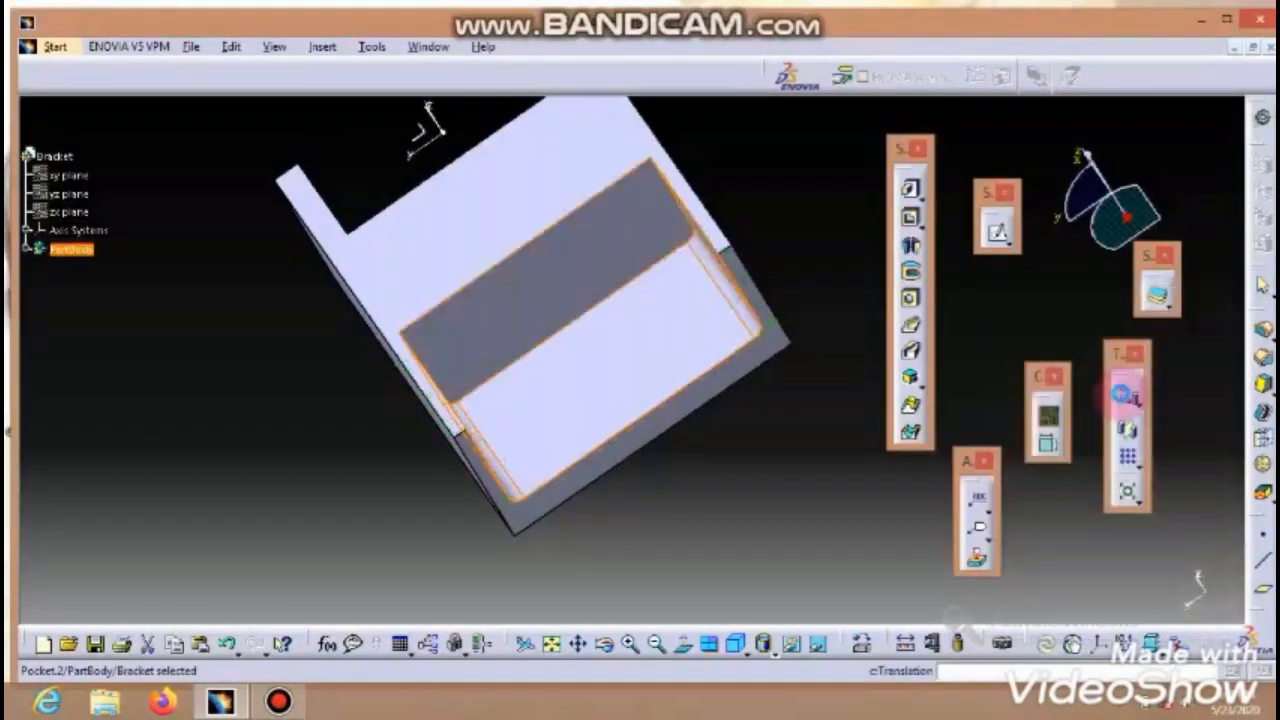
click(797, 461)
middle_drag(684, 514, 830, 395)
Step: Check the 20 mm dimensions between the two pockets in the Drawing1 front view and return to the Bracket part
click(418, 52)
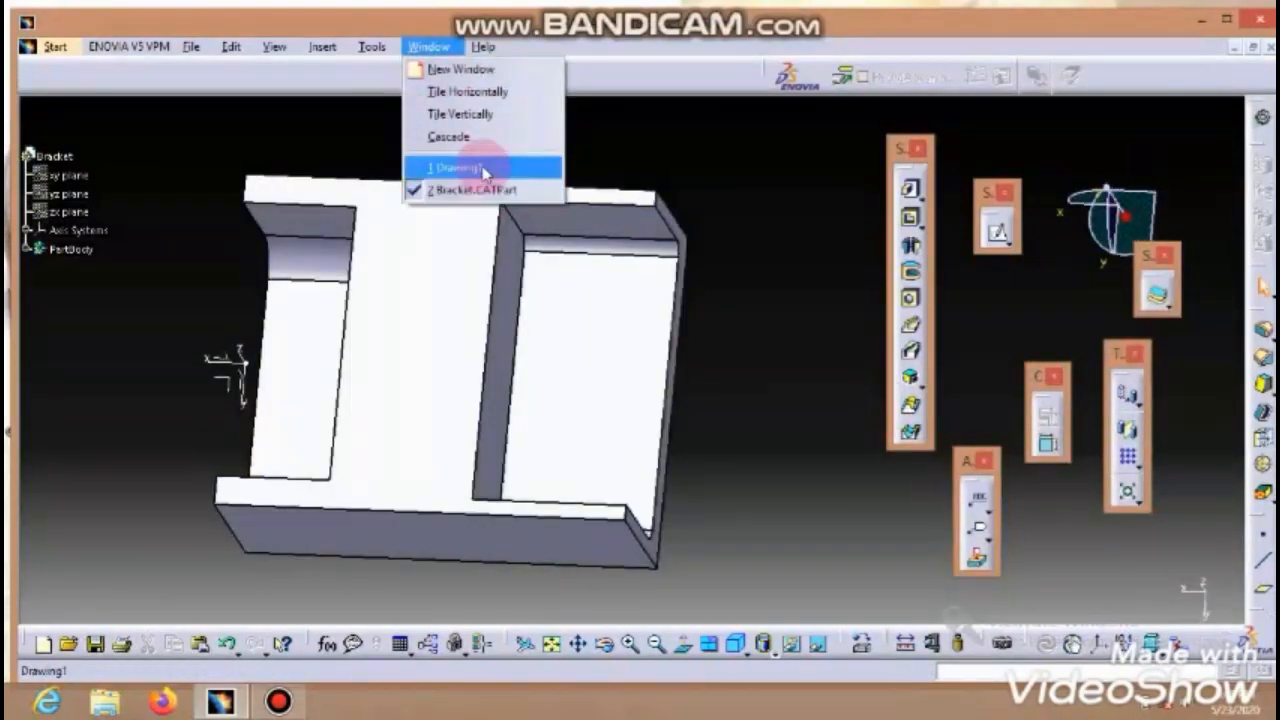
click(482, 165)
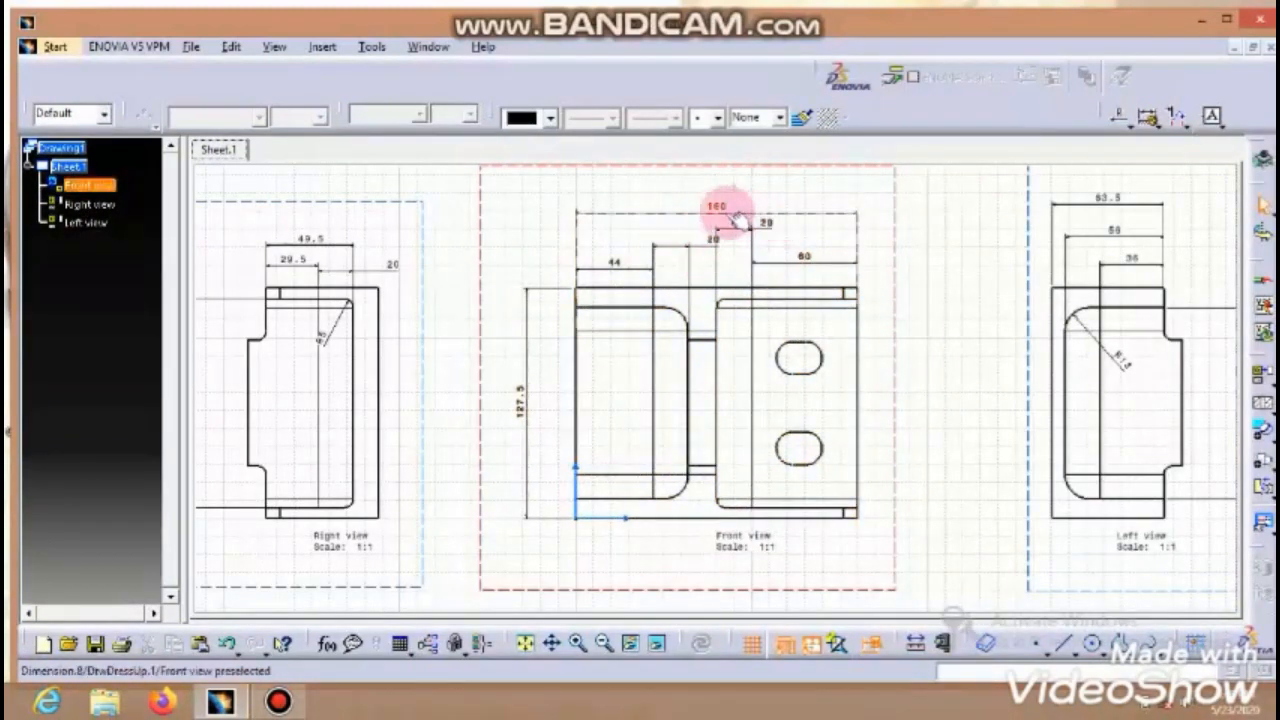
click(428, 46)
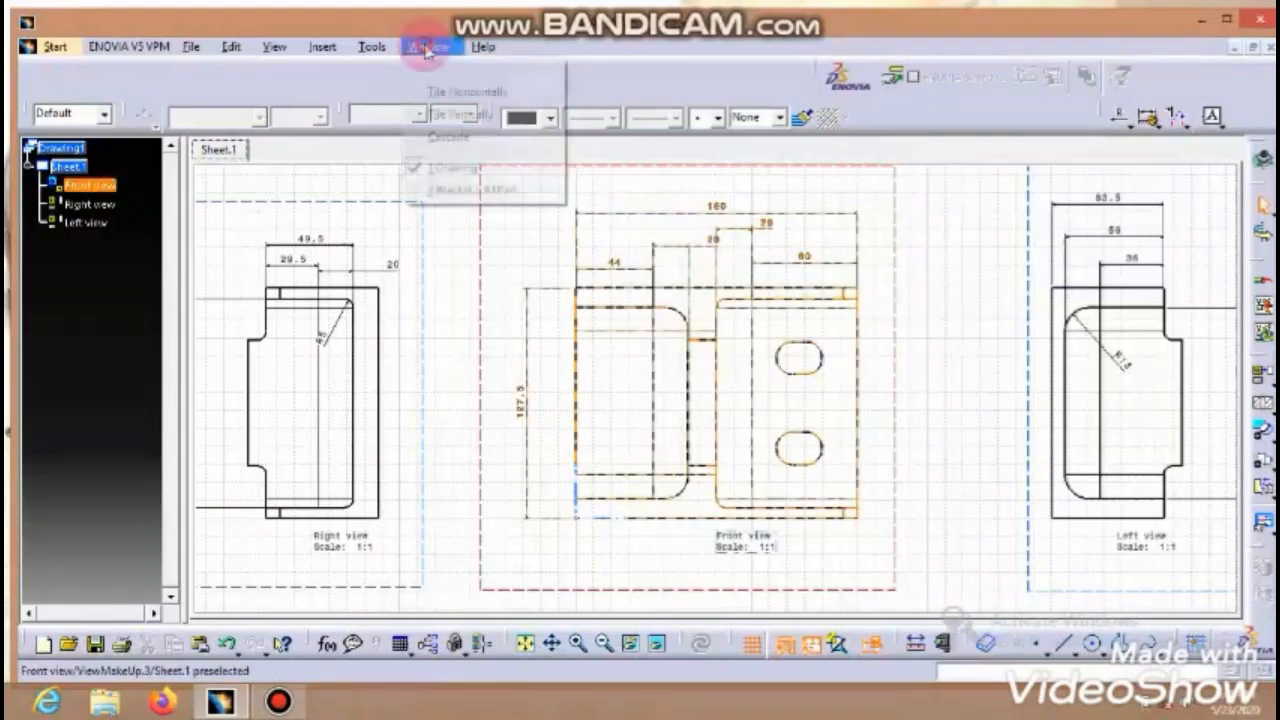
click(465, 193)
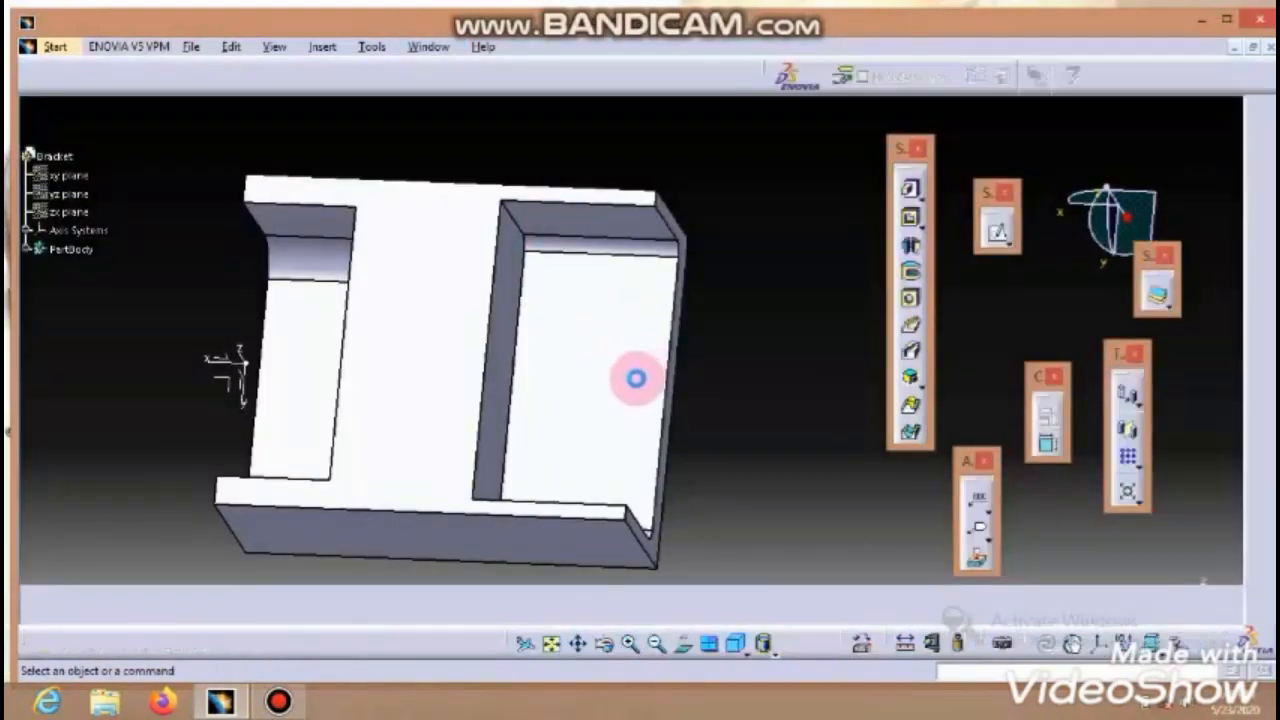
Step: Start a sketch on the H-shaped face and draw two tall narrow rectangles between the pockets, the one beside the shorter pocket about 11 mm wide
click(316, 293)
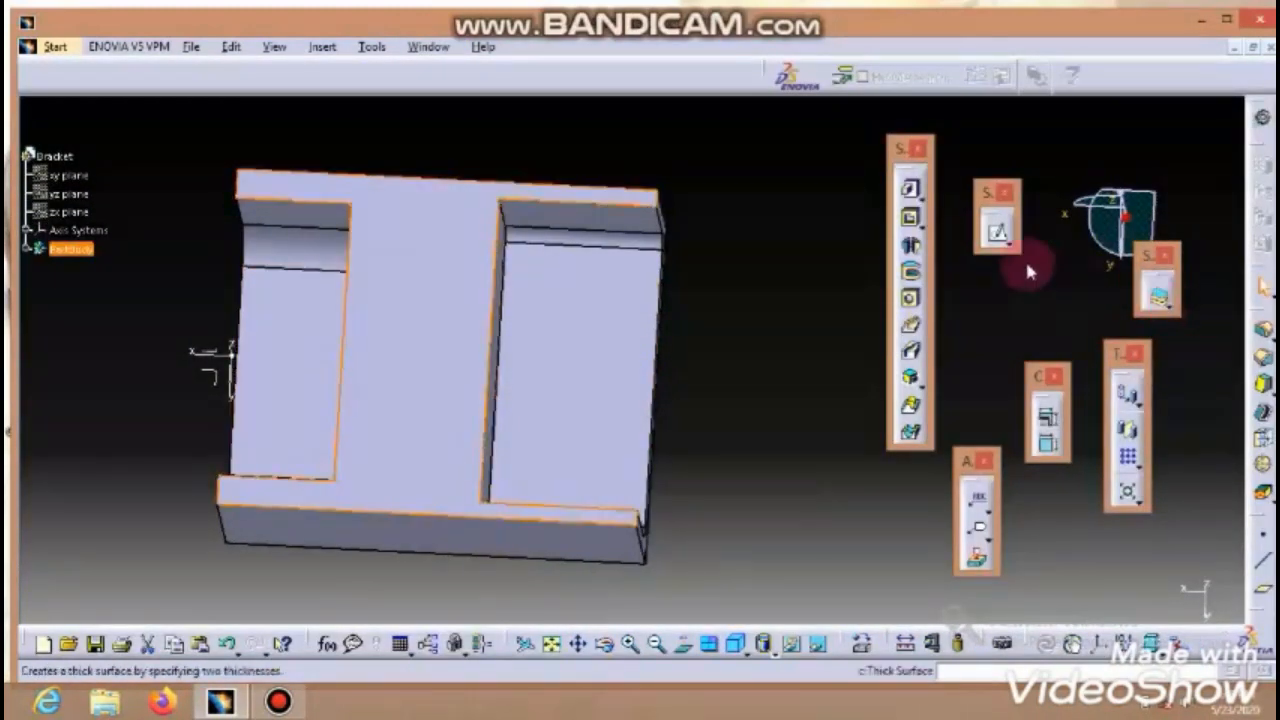
click(997, 230)
mouse_move(688, 470)
middle_down()
mouse_move(666, 466)
mouse_move(654, 443)
mouse_move(662, 472)
middle_up()
middle_drag(800, 458, 717, 474)
click(1036, 305)
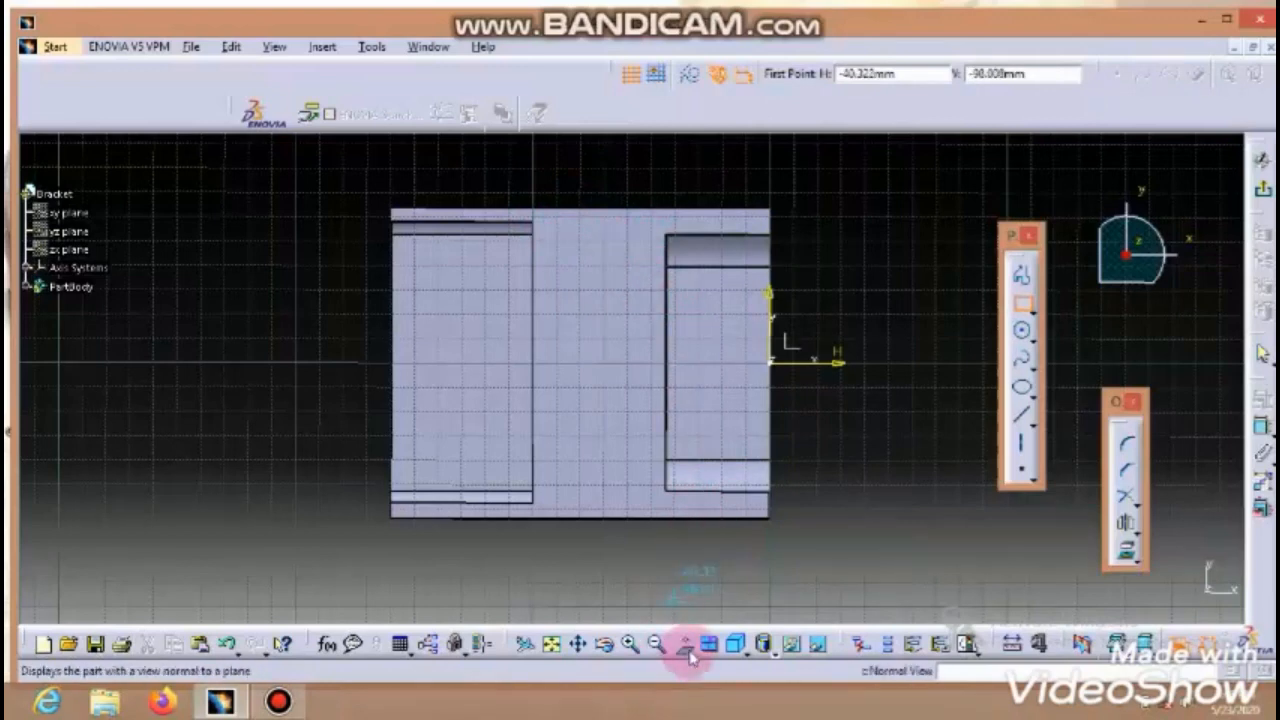
click(703, 468)
click(630, 236)
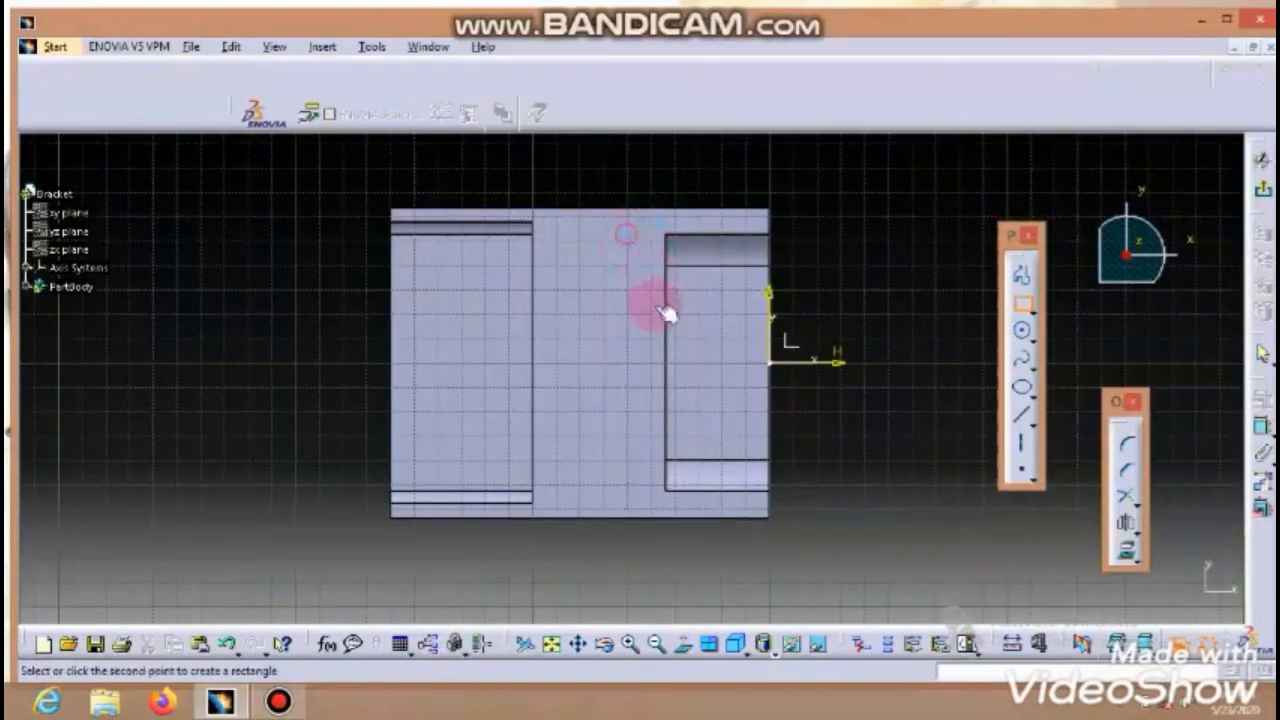
click(650, 486)
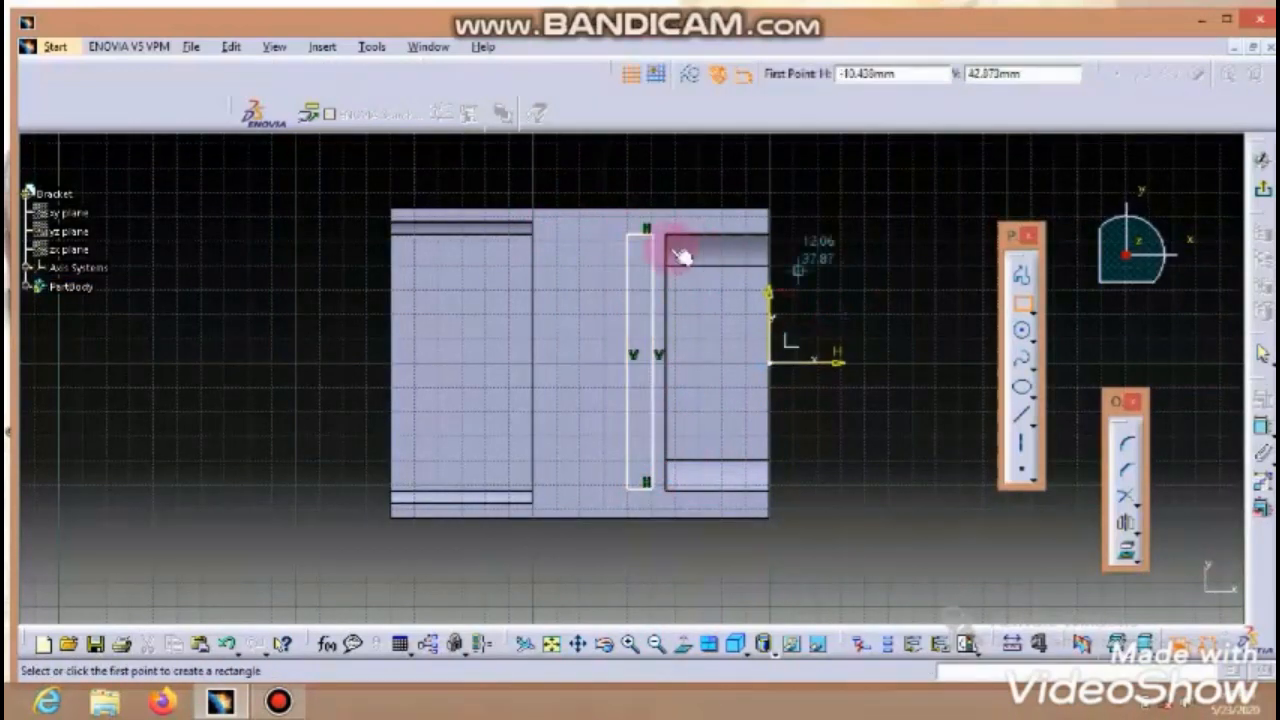
click(541, 235)
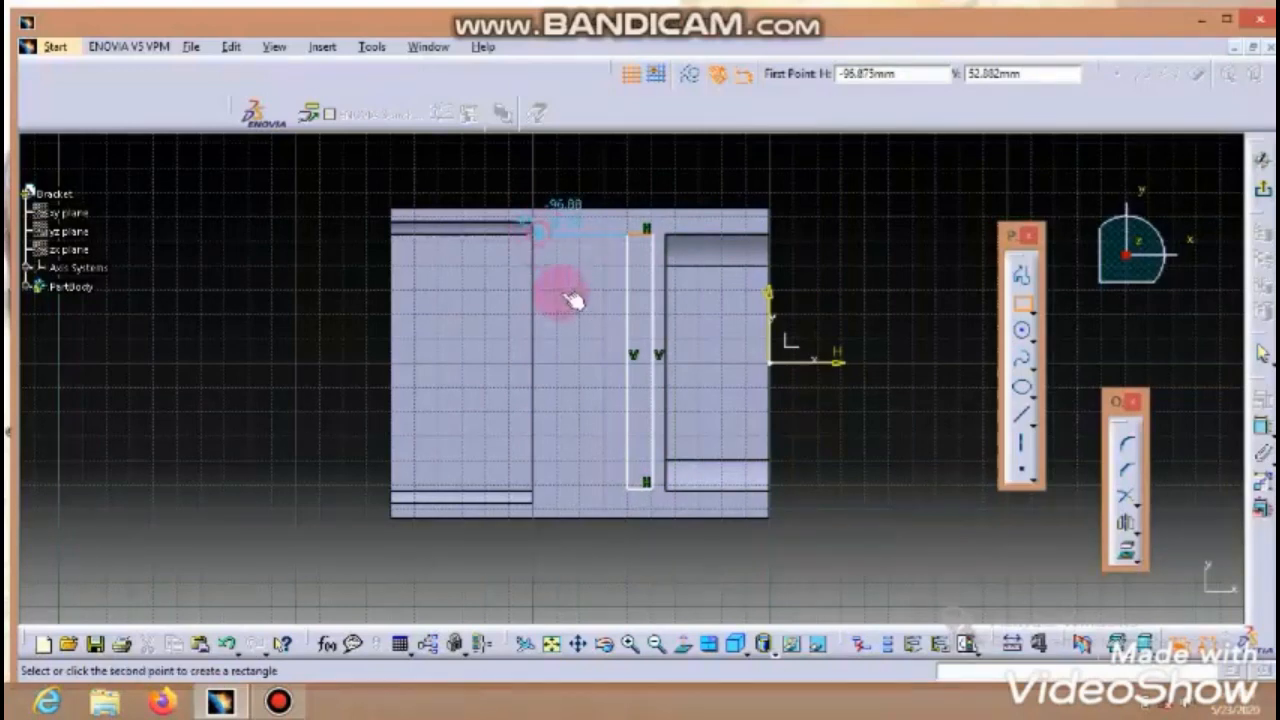
click(572, 489)
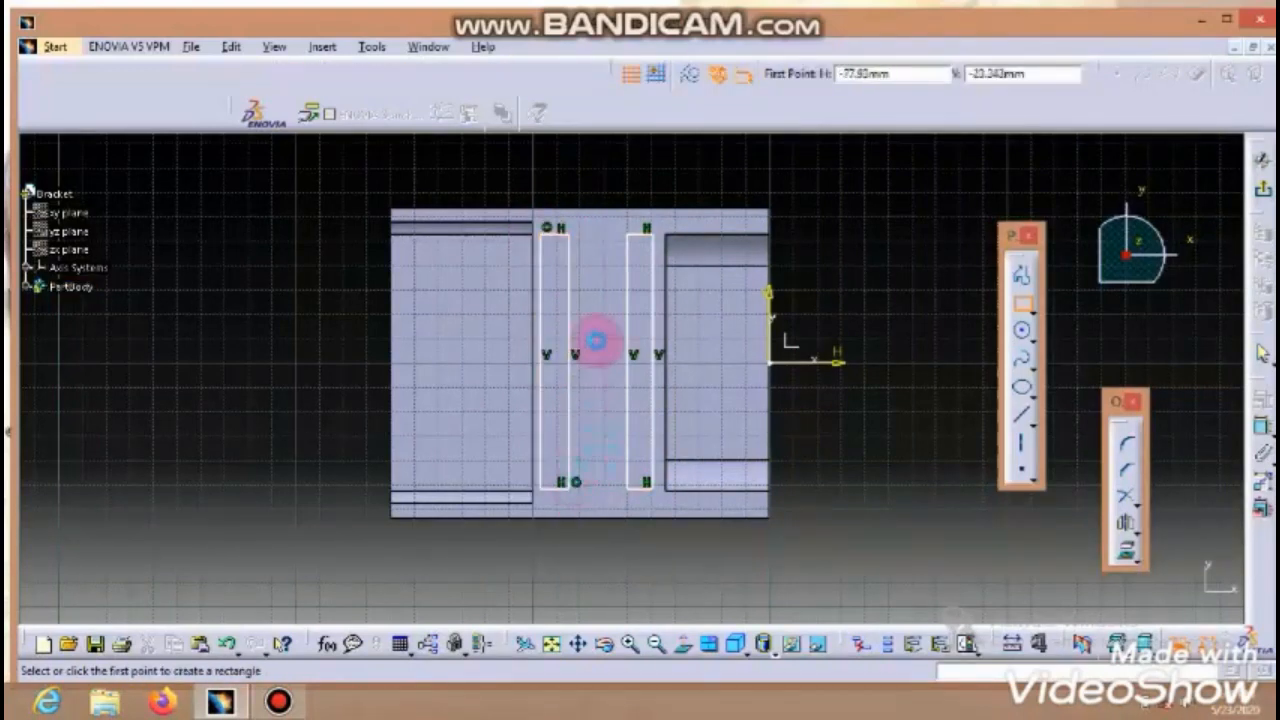
key(Escape)
Step: Delete the two coincidence constraints that tie the rectangle beside the longer pocket to the other rectangle
right_click(548, 231)
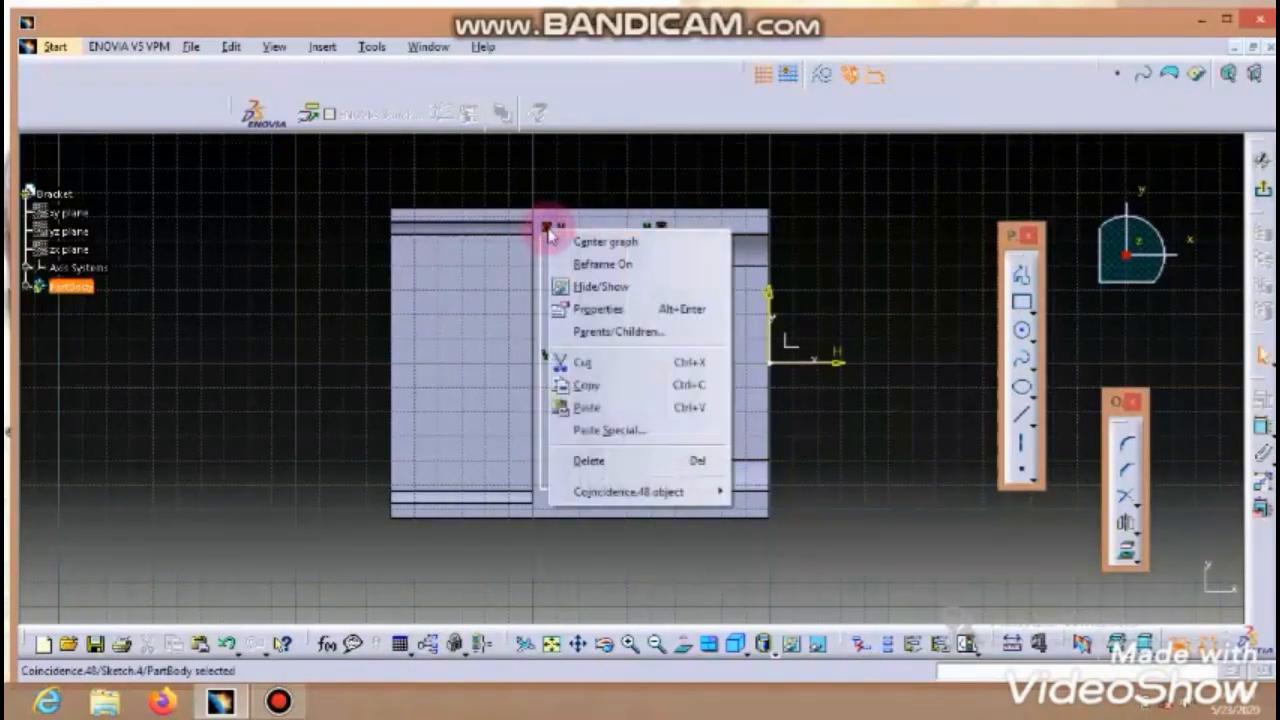
click(603, 459)
right_click(579, 483)
click(611, 440)
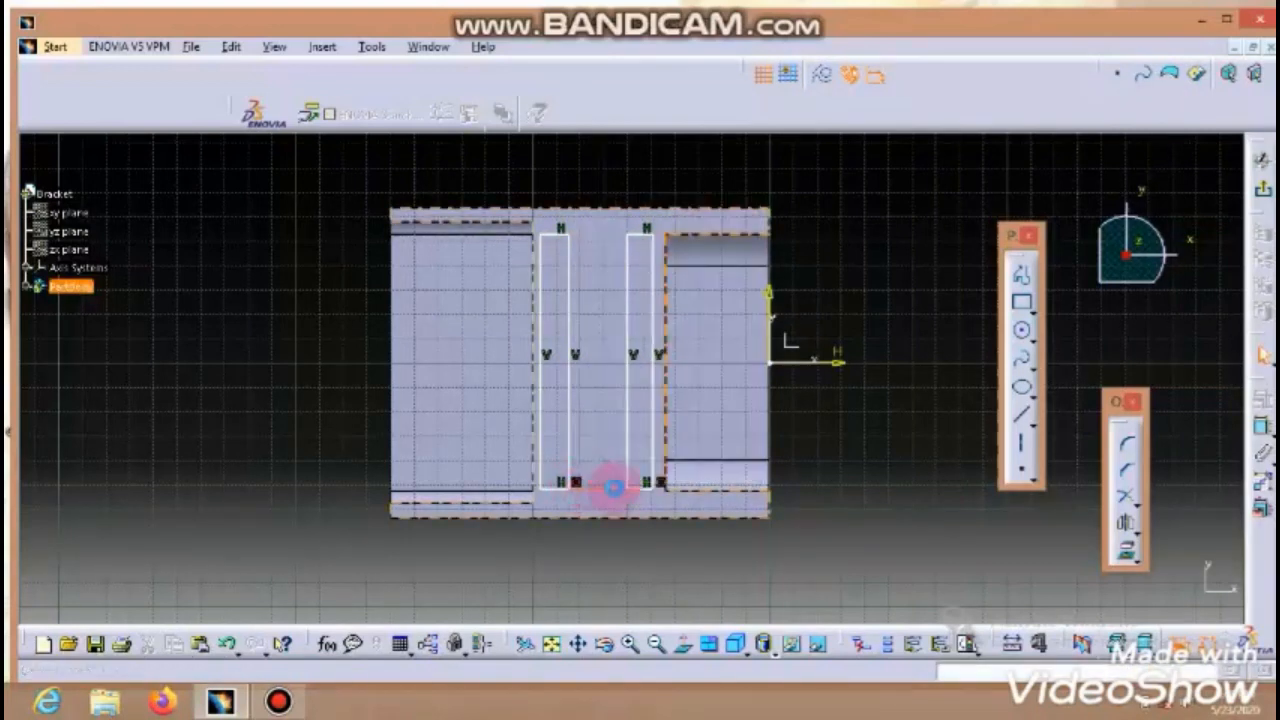
Step: Make the upper and lower sides of the rectangle beside the shorter pocket coincident with that pocket's upper and lower edges
click(1262, 424)
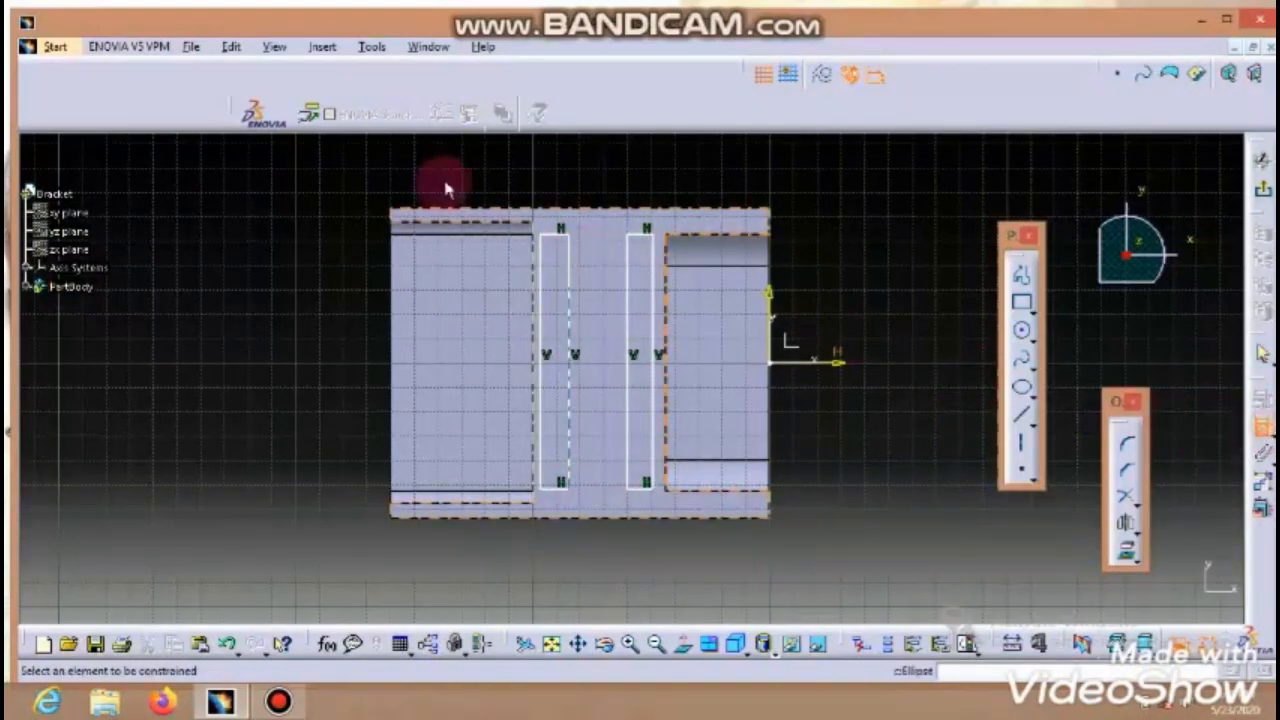
click(705, 240)
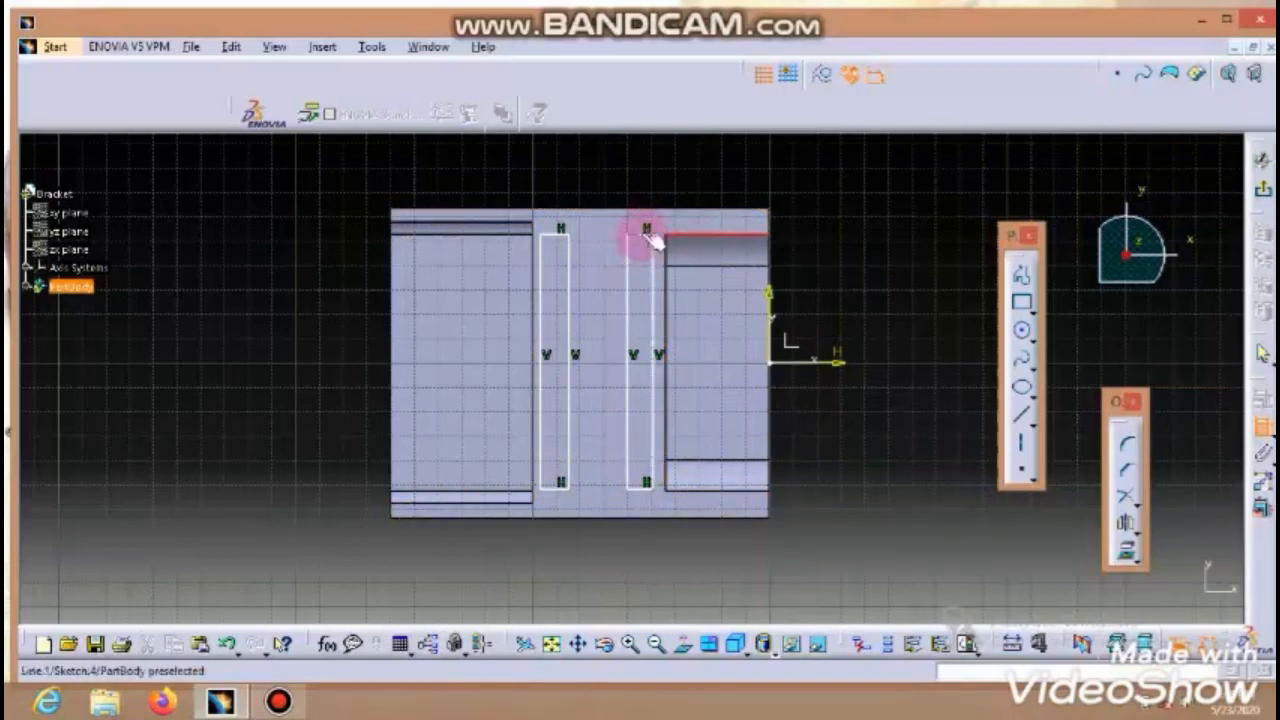
click(650, 233)
right_click(792, 168)
click(857, 322)
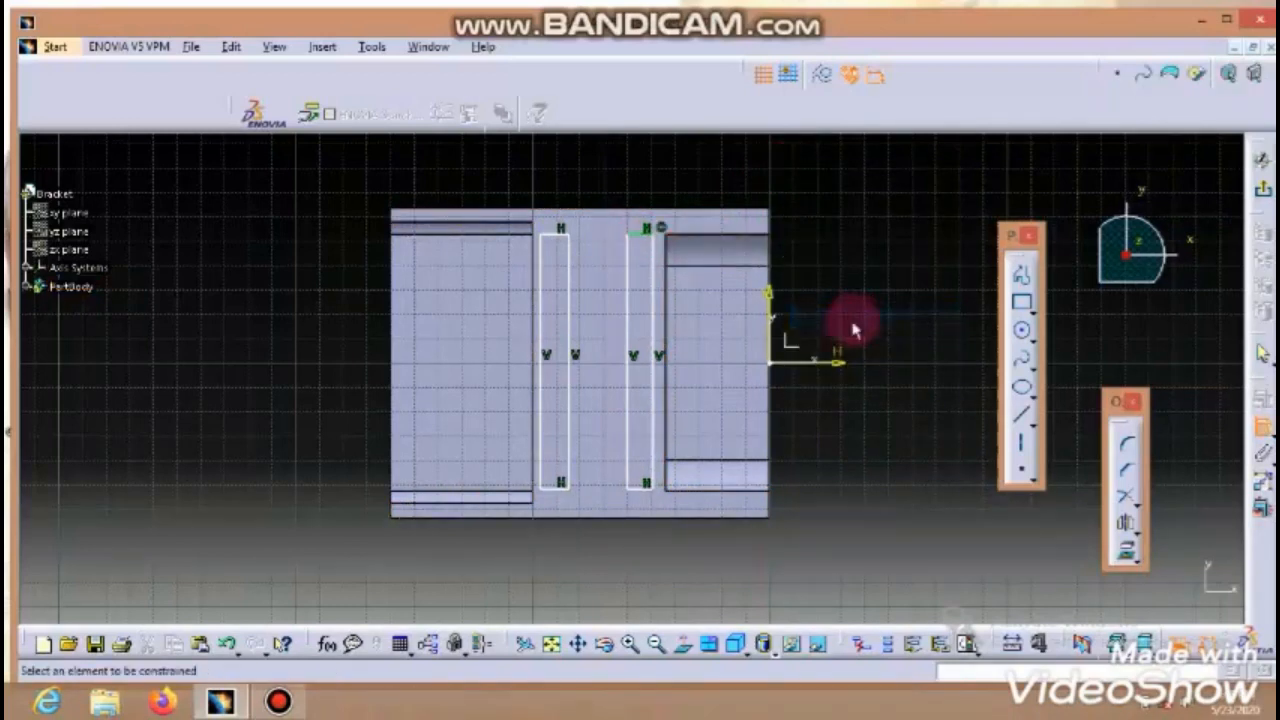
click(705, 490)
right_click(826, 451)
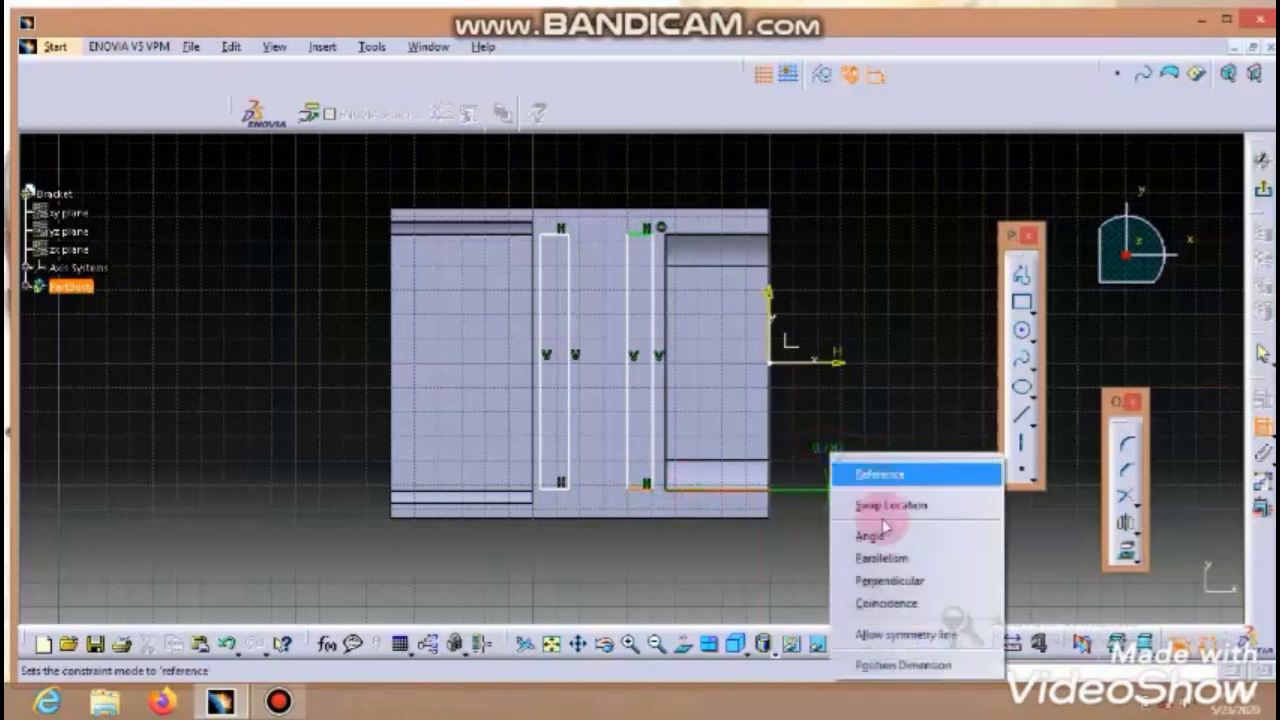
click(872, 603)
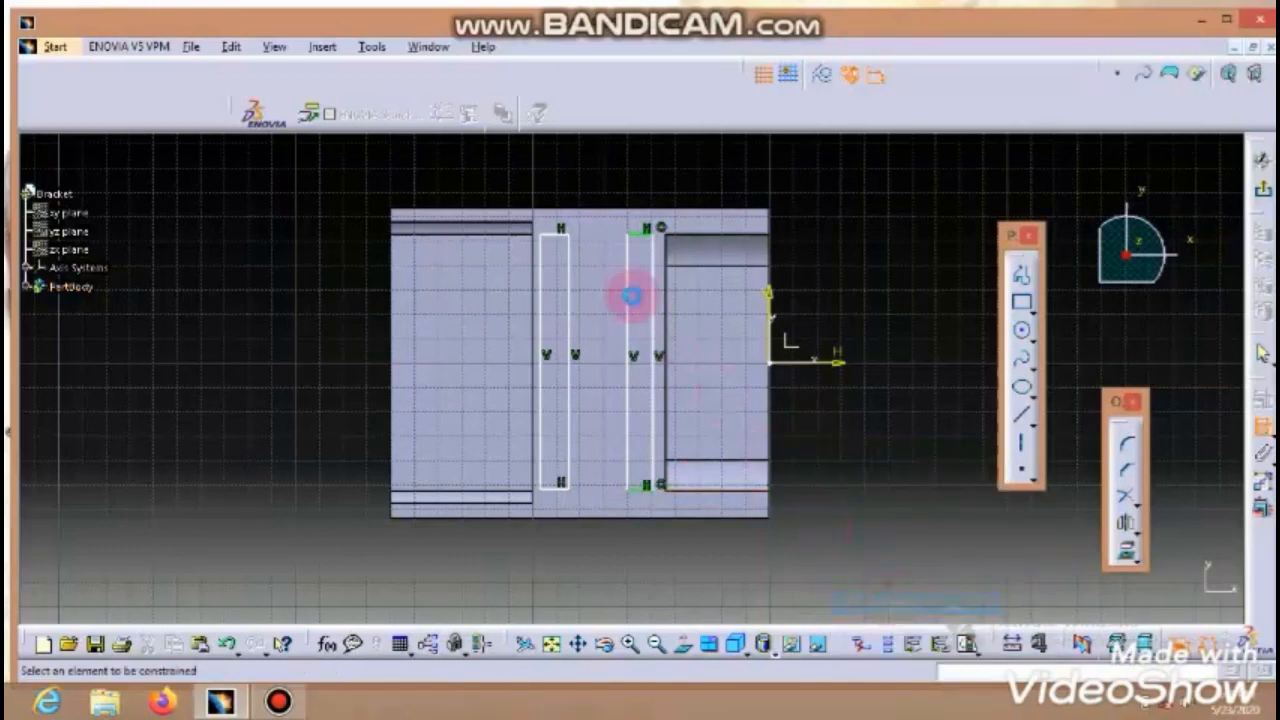
Step: Make the upper and lower sides of the other rectangle coincident with the longer pocket's outer edges
click(518, 226)
right_click(409, 180)
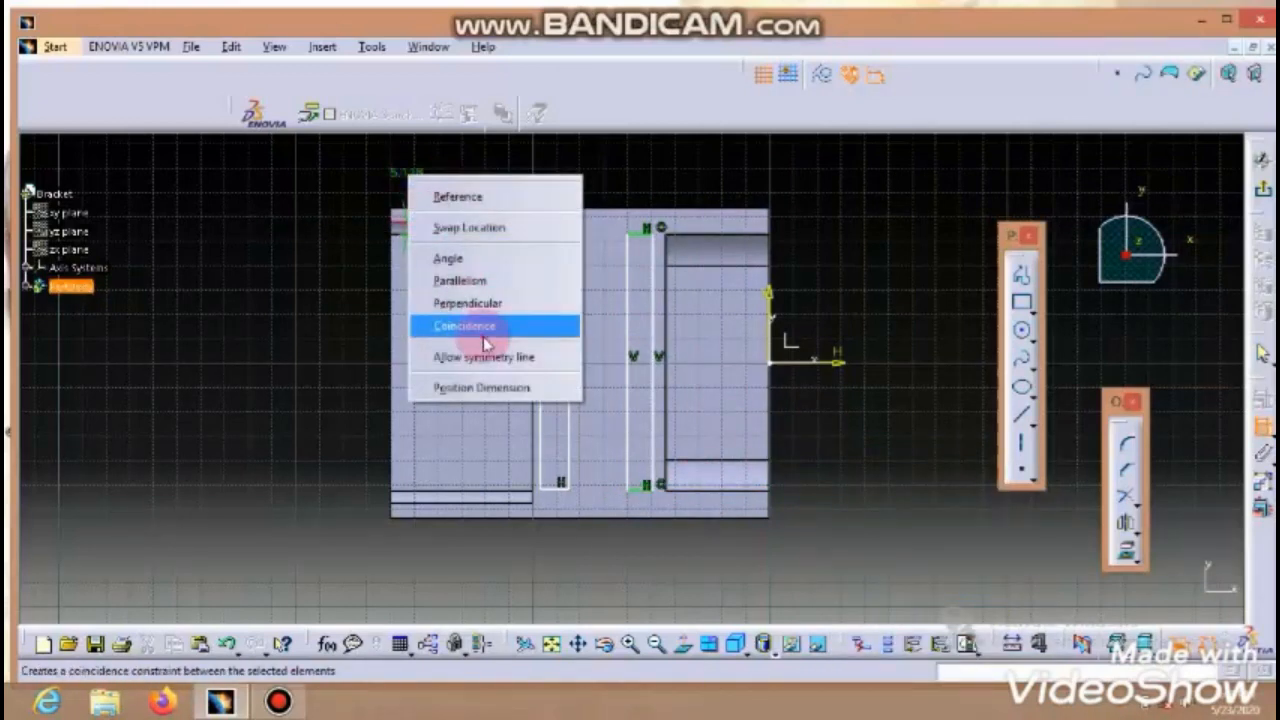
click(463, 323)
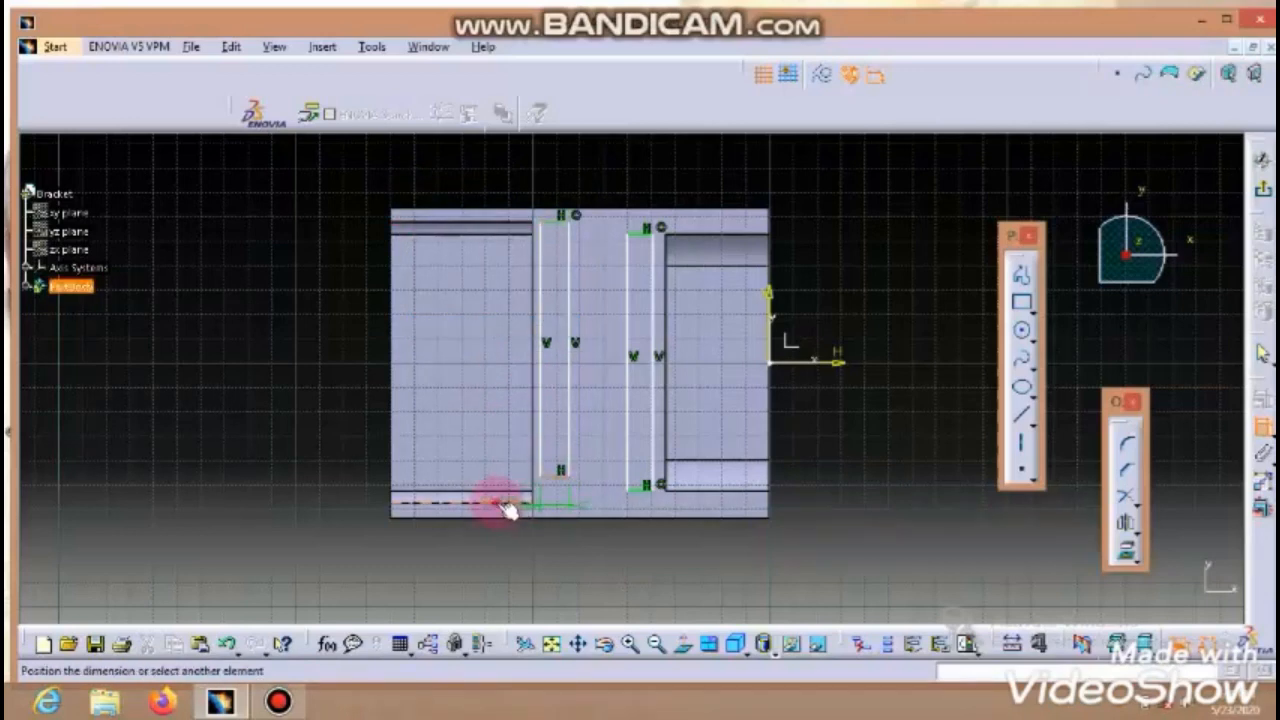
right_click(289, 406)
click(355, 550)
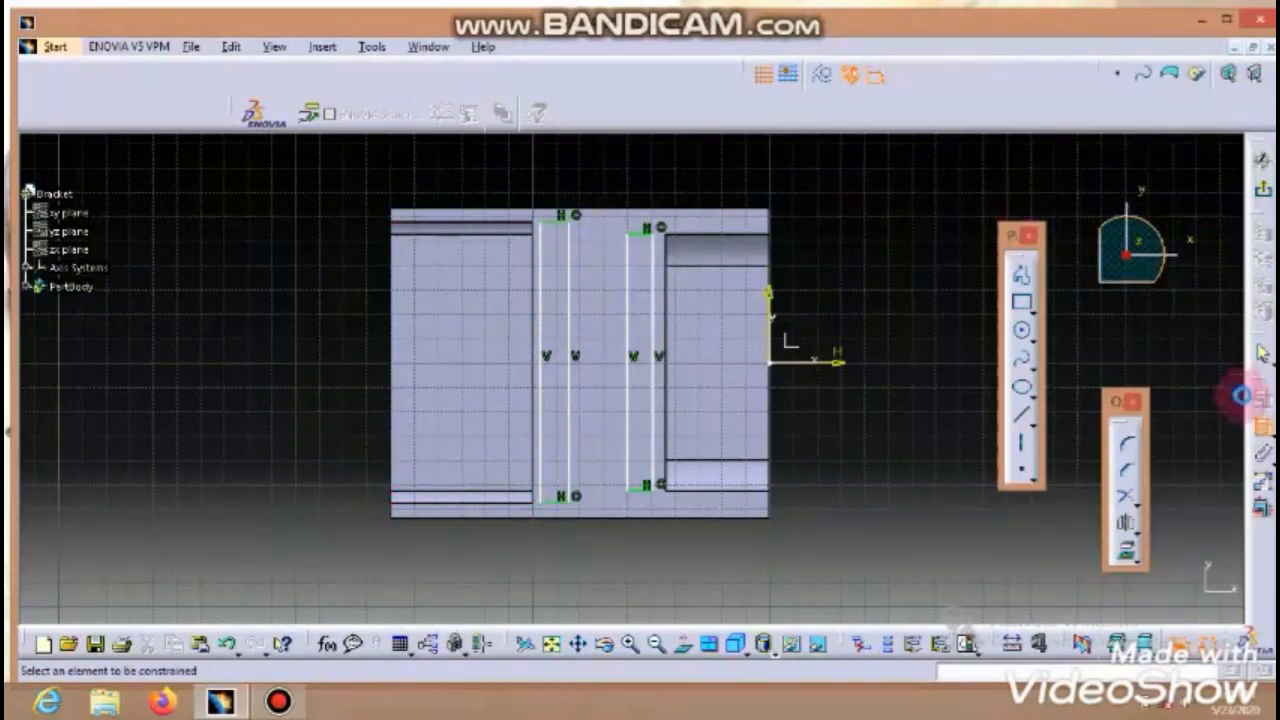
Step: Dimension the width of the rectangle beside the longer pocket and set it to 20 mm
click(576, 231)
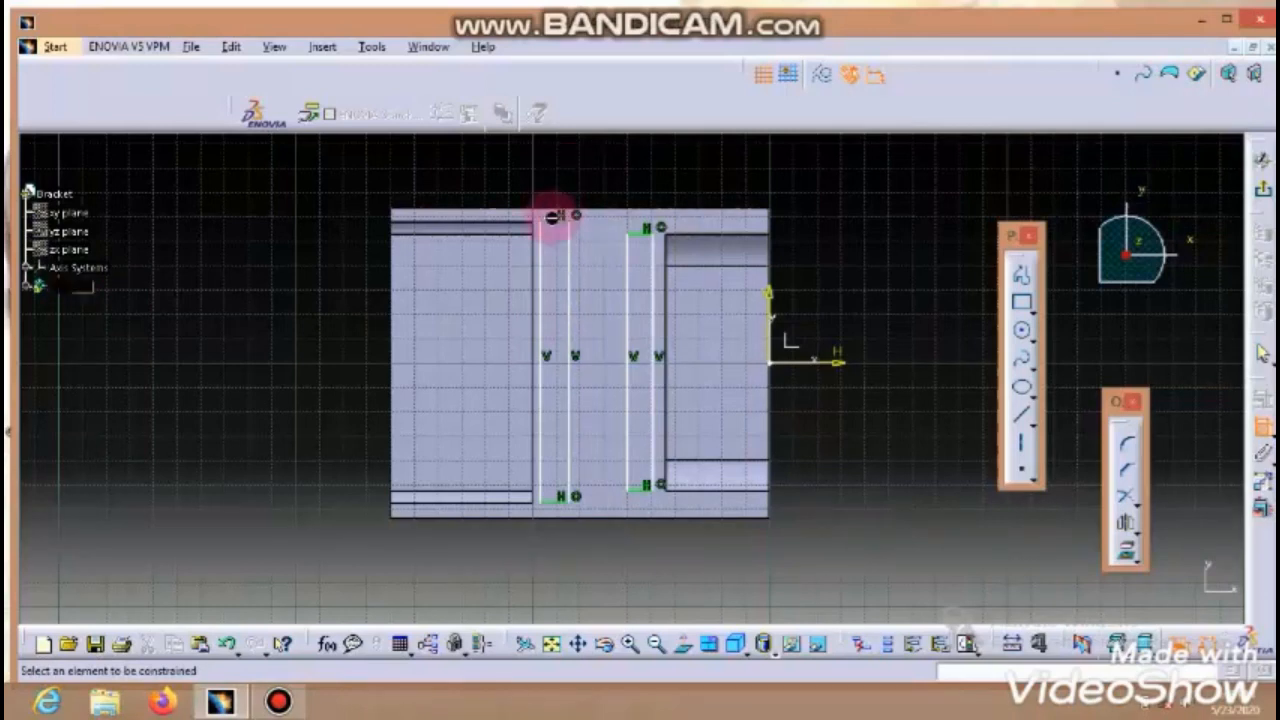
double_click(567, 177)
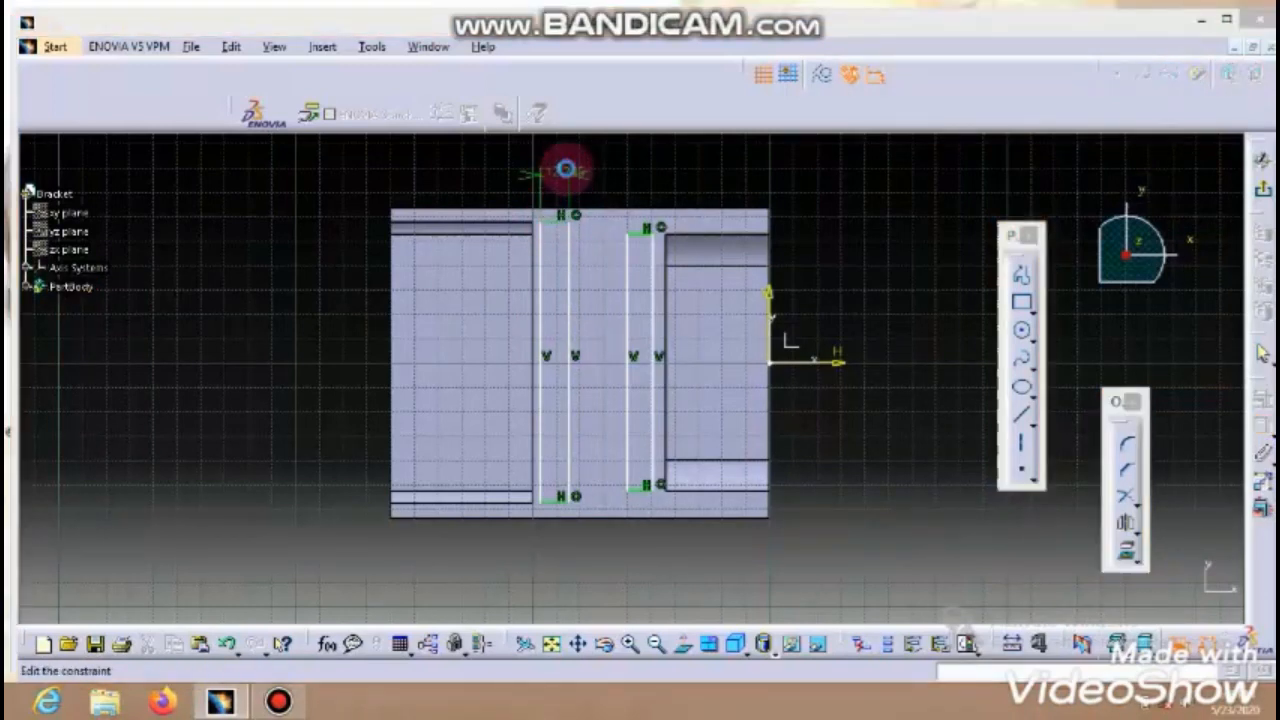
text(20)
key(Return)
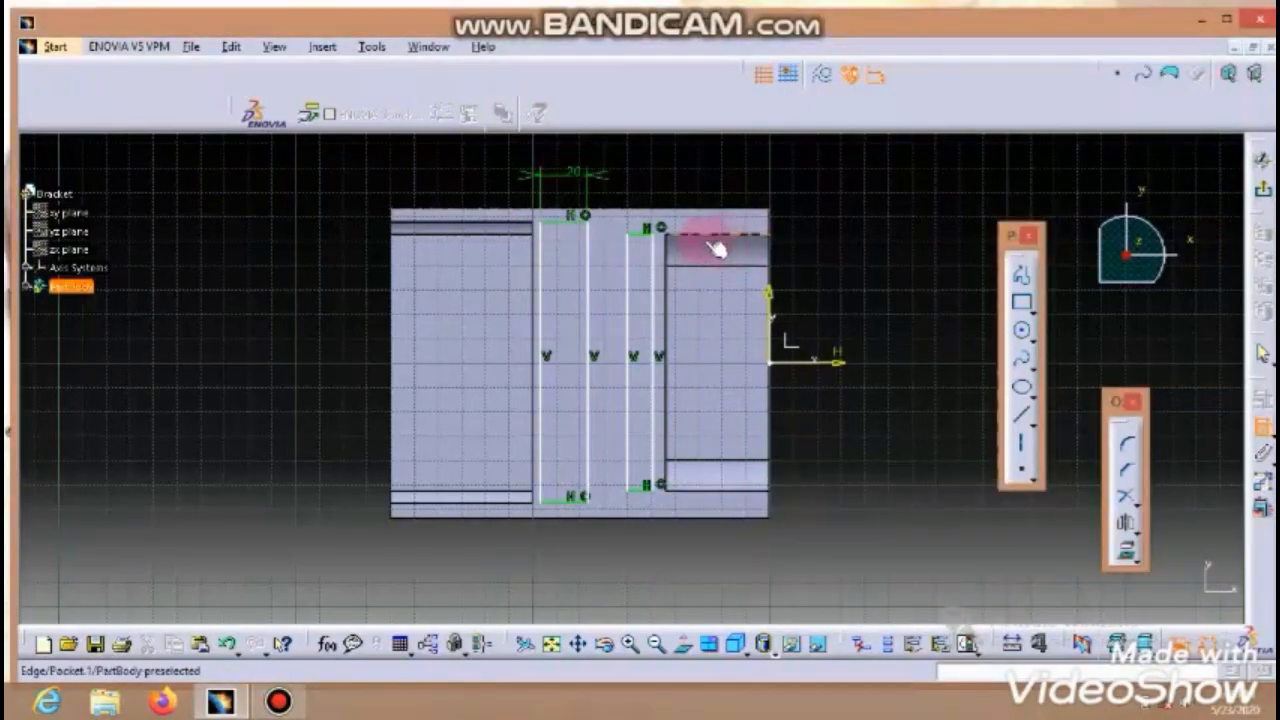
Step: Dimension the width of the rectangle beside the shorter pocket and set it to 20 mm
click(652, 238)
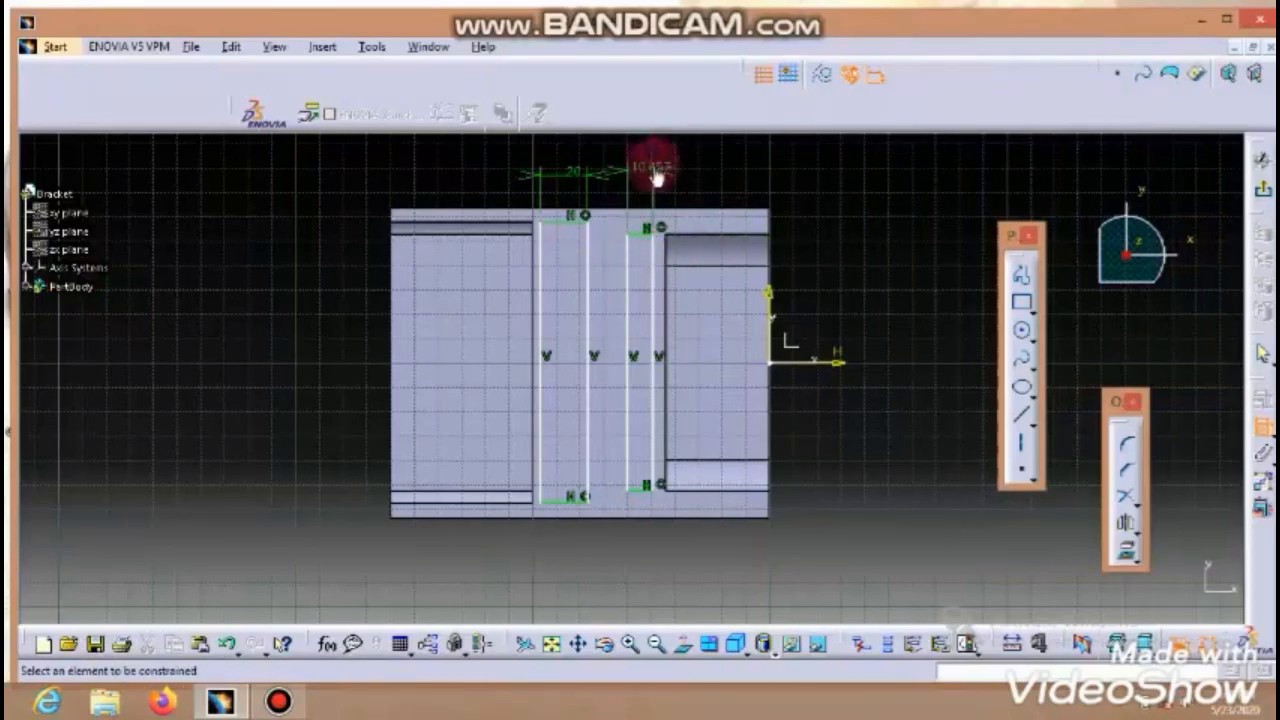
double_click(655, 172)
text(20mm)
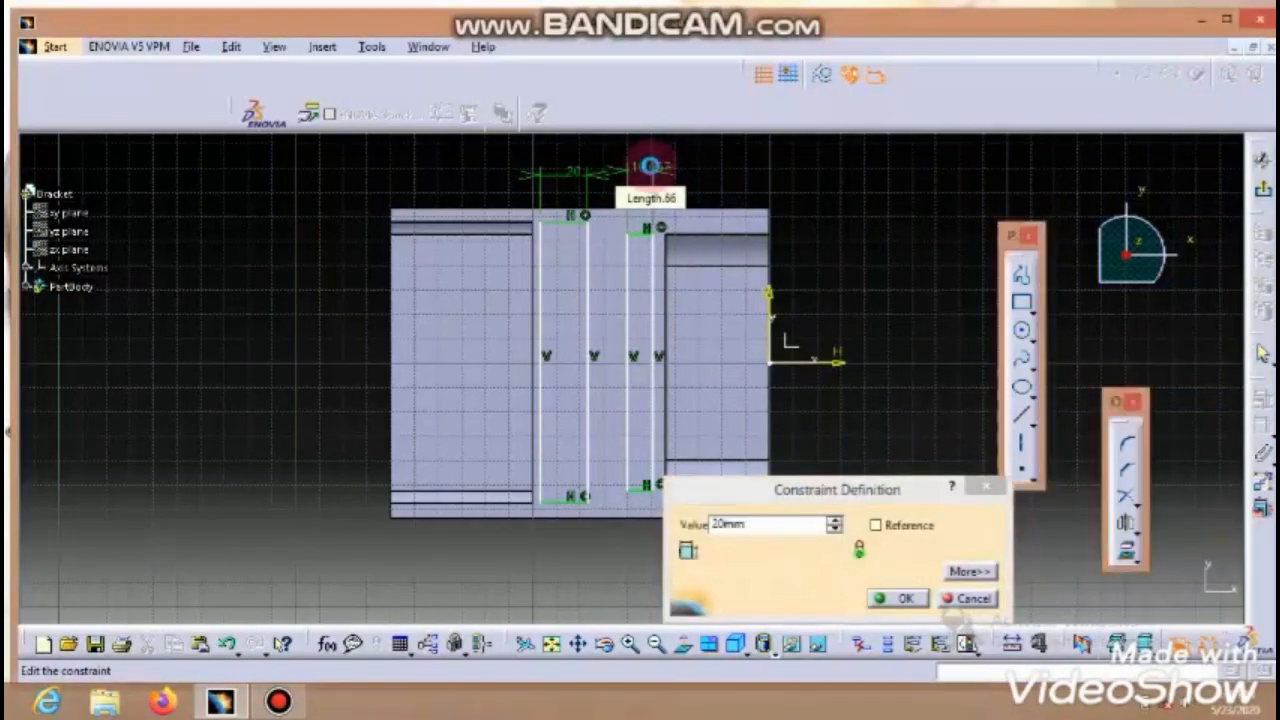
key(Return)
middle_drag(898, 308, 920, 240)
click(898, 312)
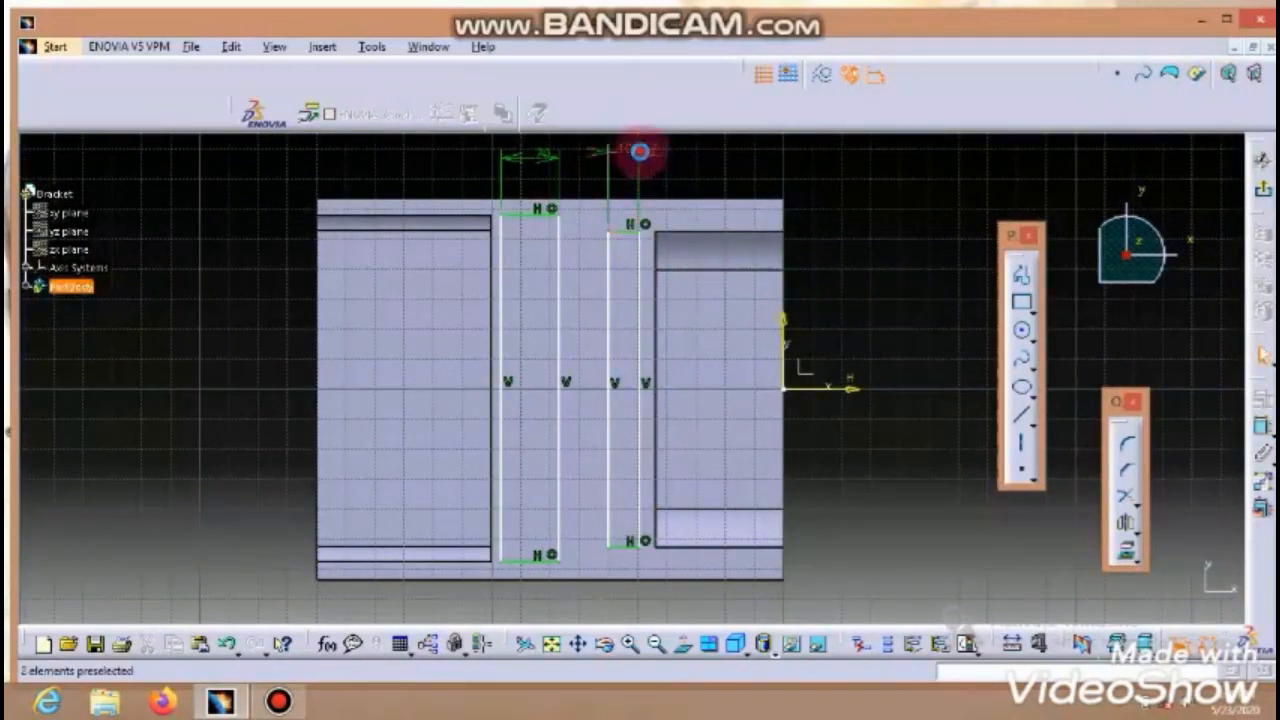
double_click(638, 150)
key(Return)
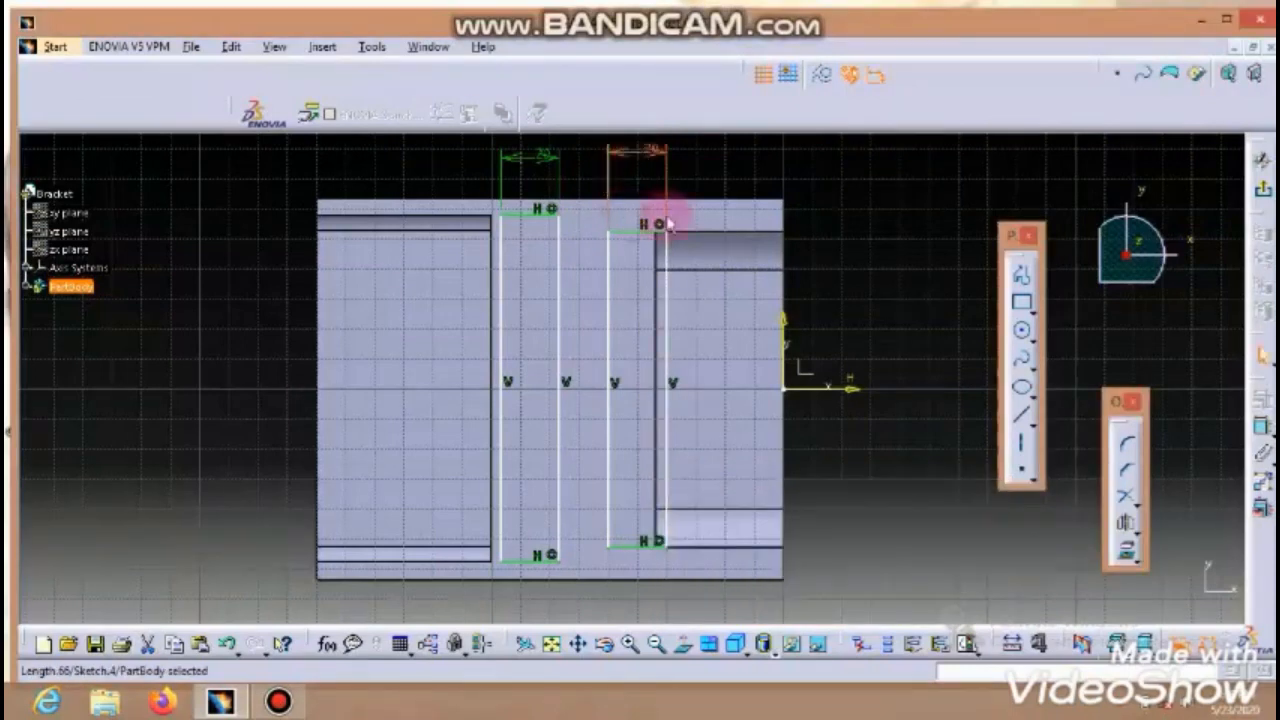
Step: Make the inner vertical side of the rectangle beside the shorter pocket coincident with that pocket's inner edge
click(669, 304)
right_click(809, 281)
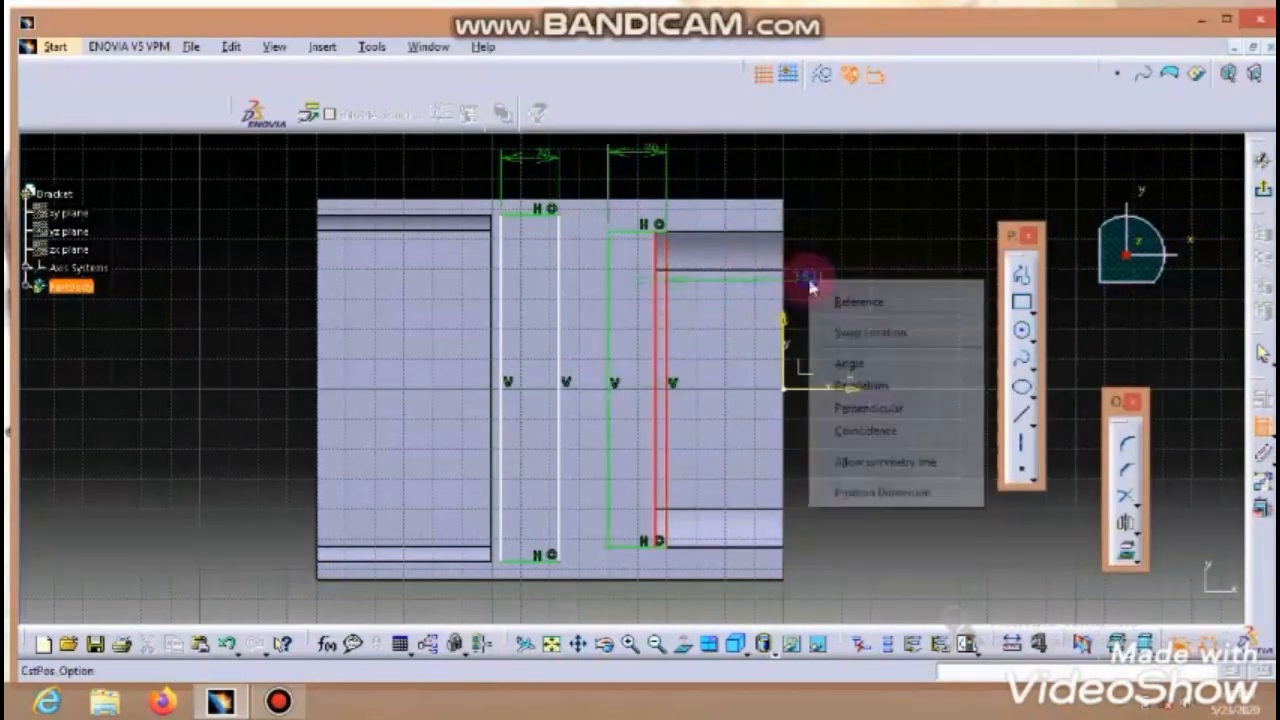
click(893, 431)
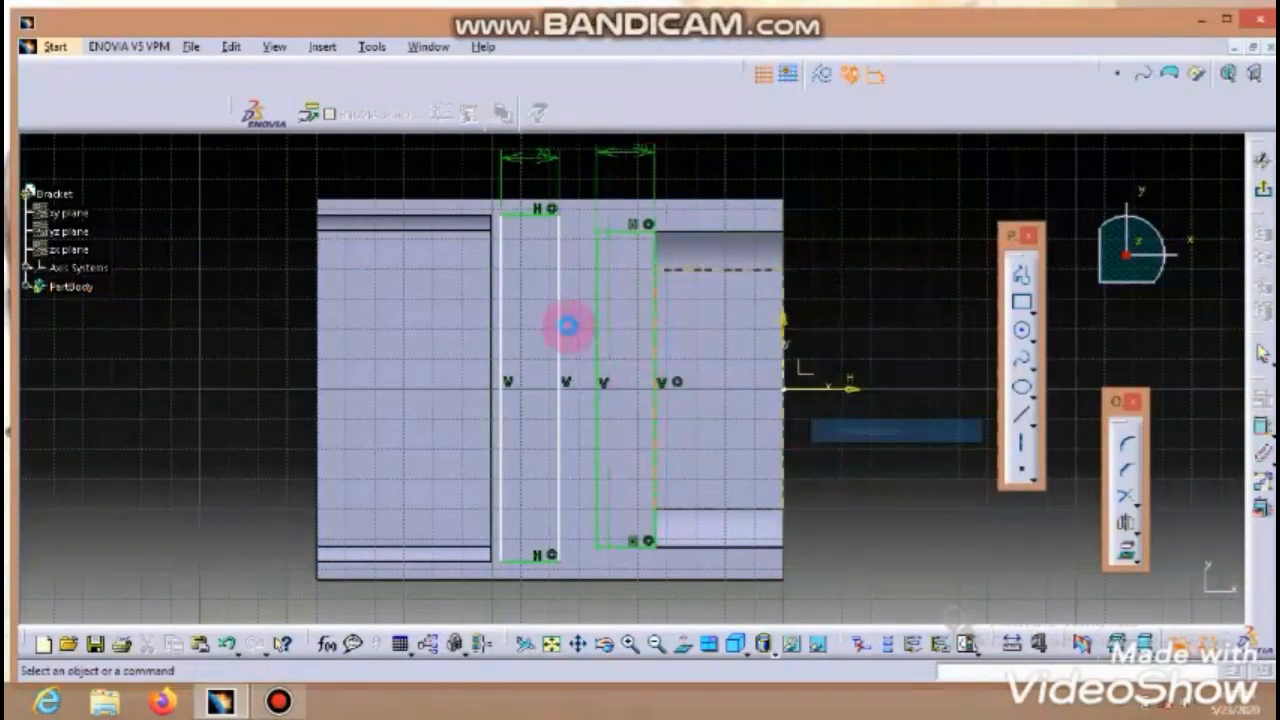
Step: Make the near vertical side of the other rectangle coincident with the longer pocket's inner edge
click(489, 271)
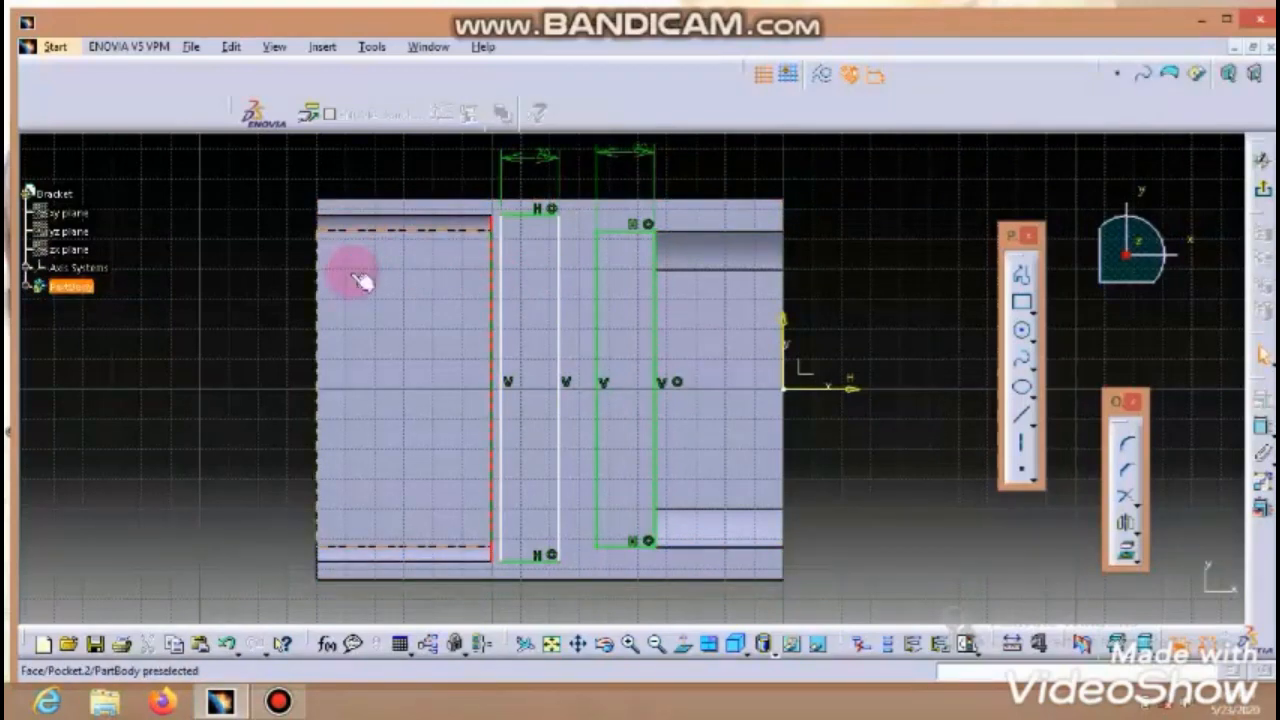
click(1262, 425)
click(498, 308)
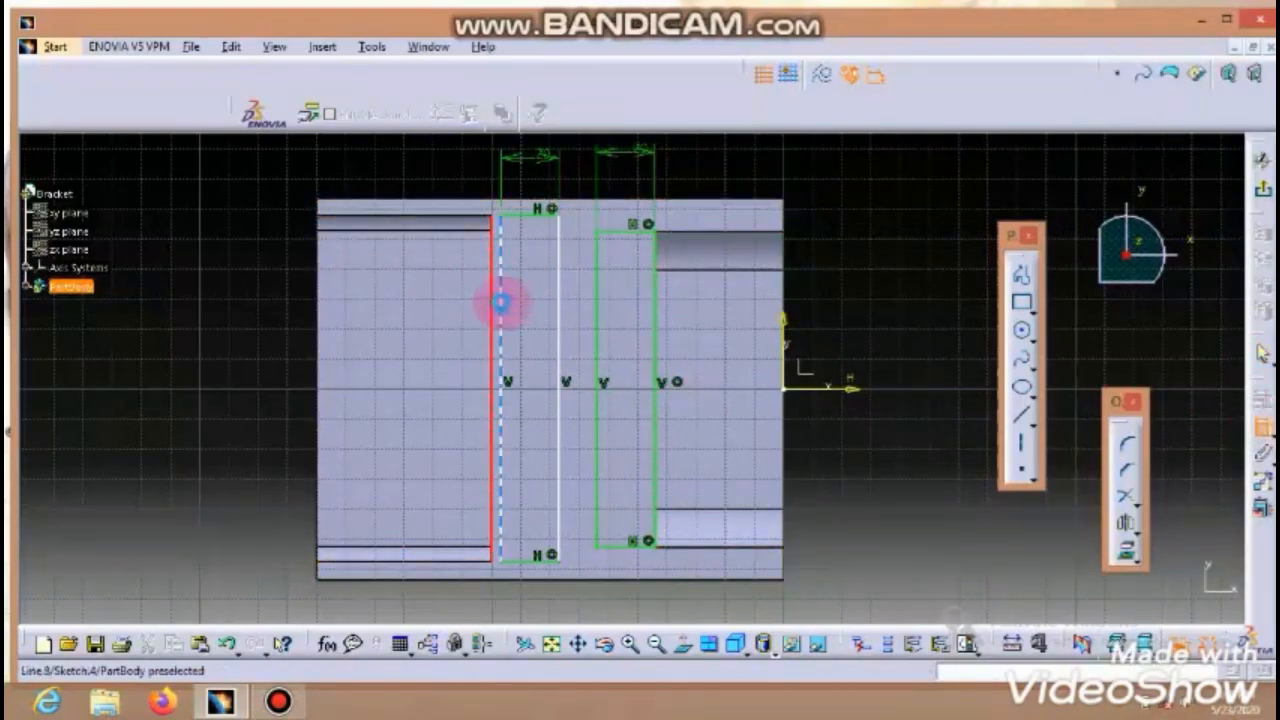
right_click(271, 294)
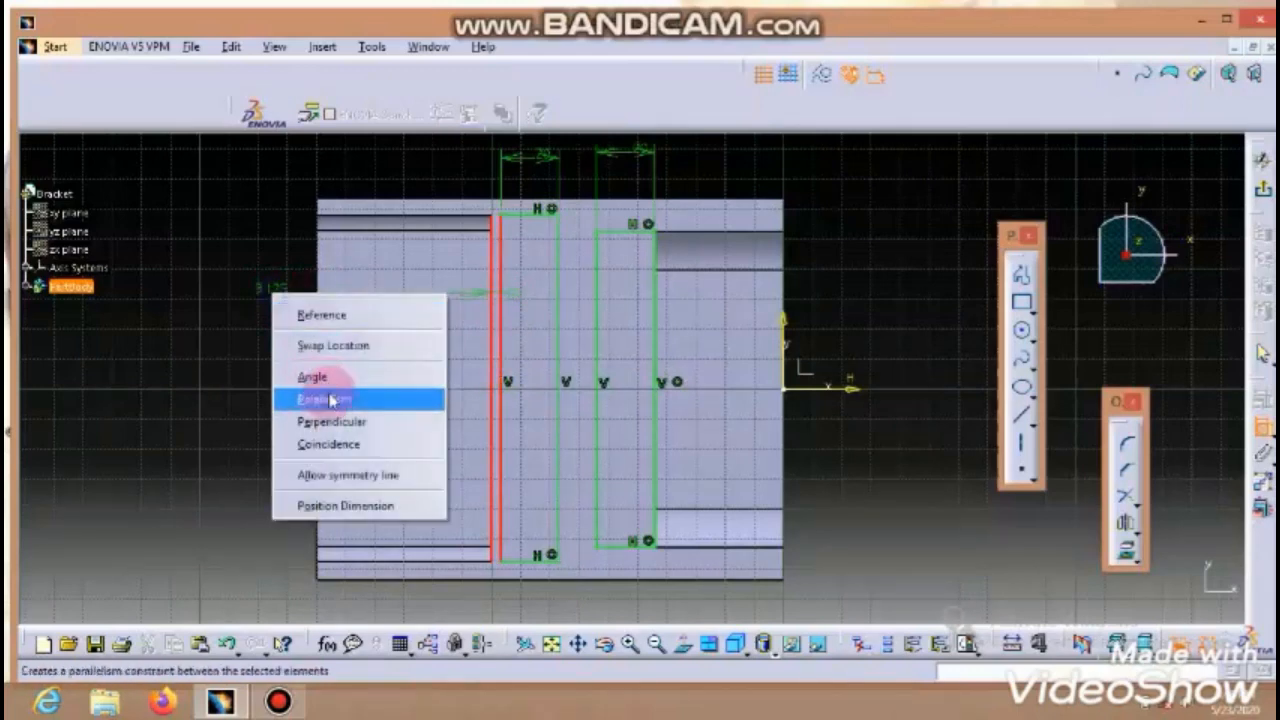
click(336, 444)
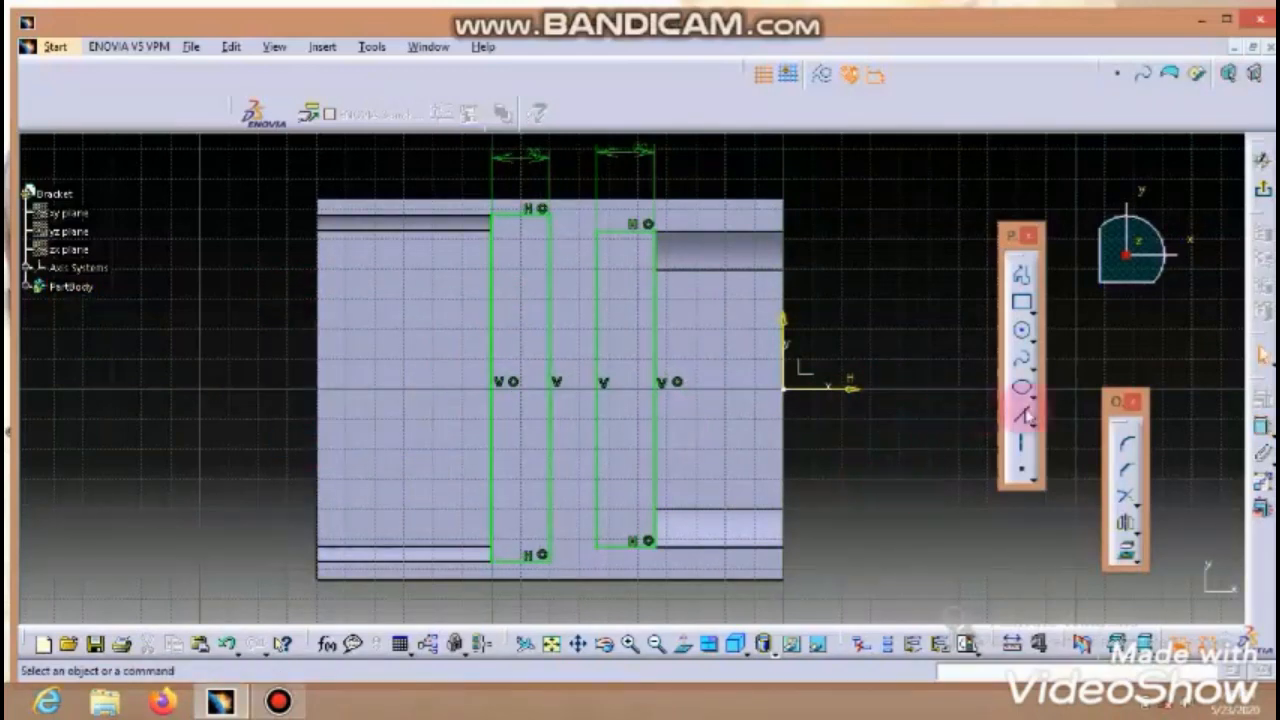
Step: Round the two corners facing away from the shorter pocket on its adjacent rectangle with 13 mm radii, converting the length constraint into a distance
click(1127, 443)
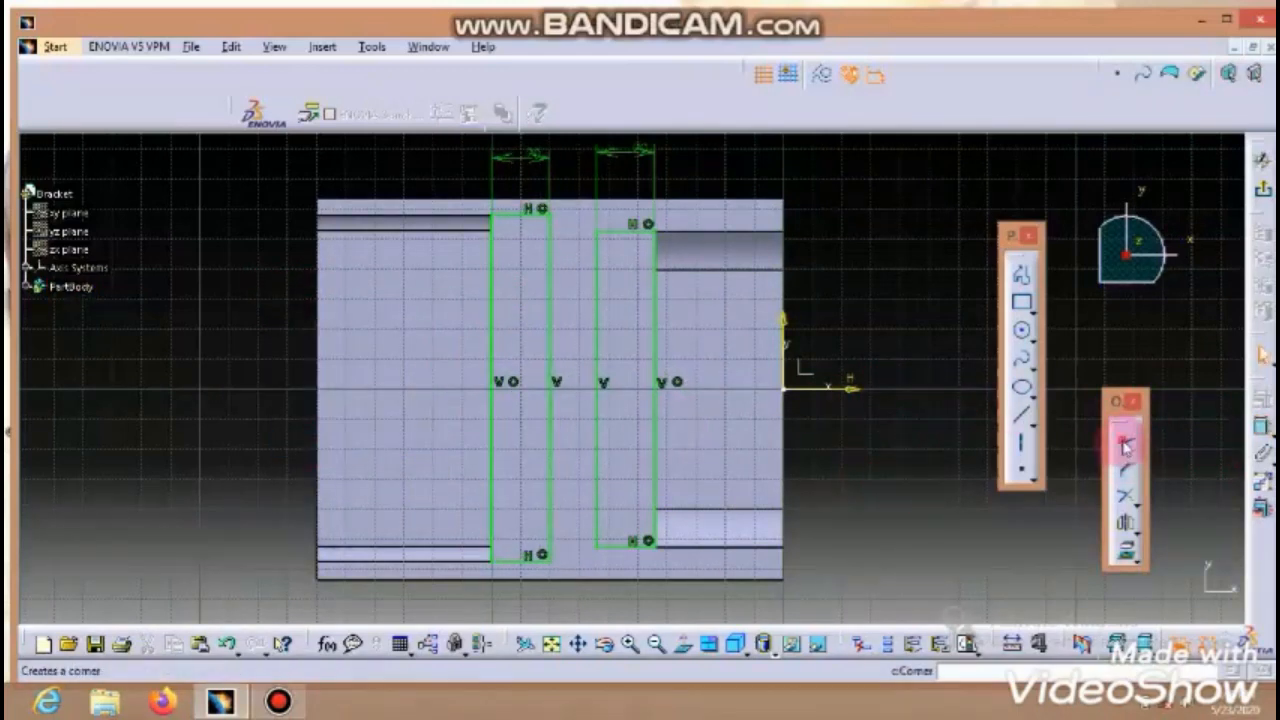
click(617, 235)
click(600, 270)
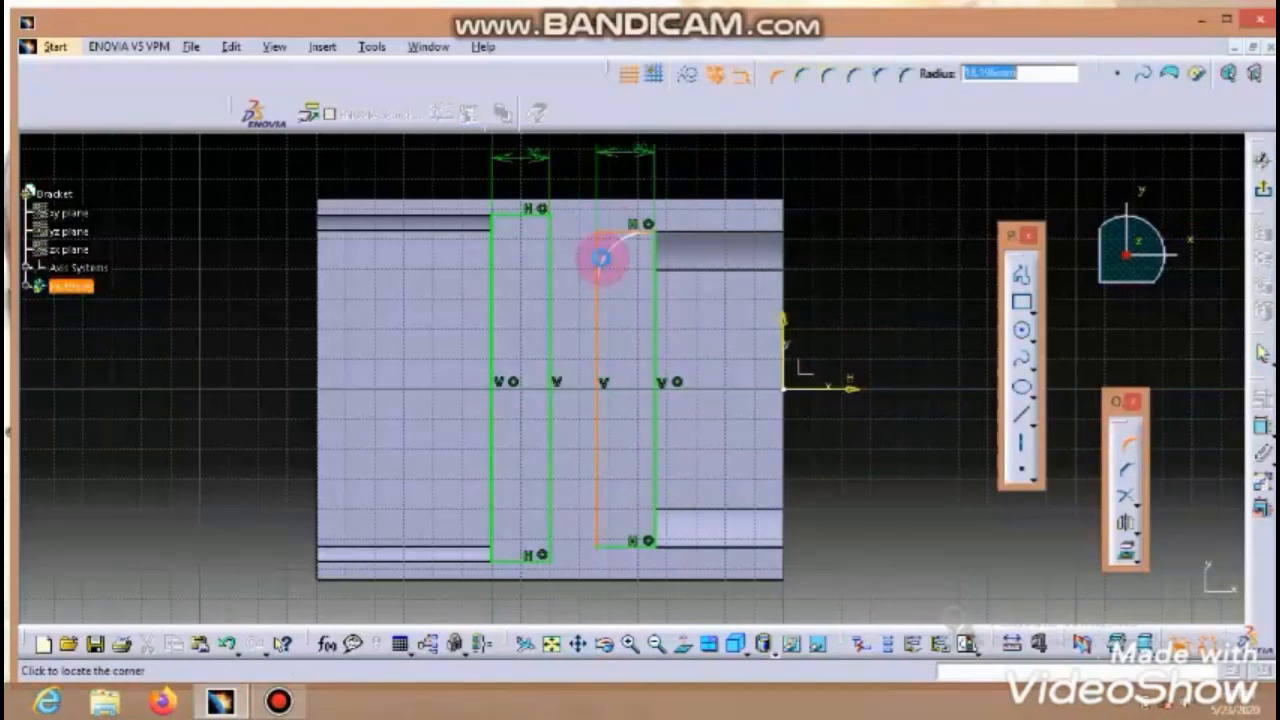
text(13)
click(600, 257)
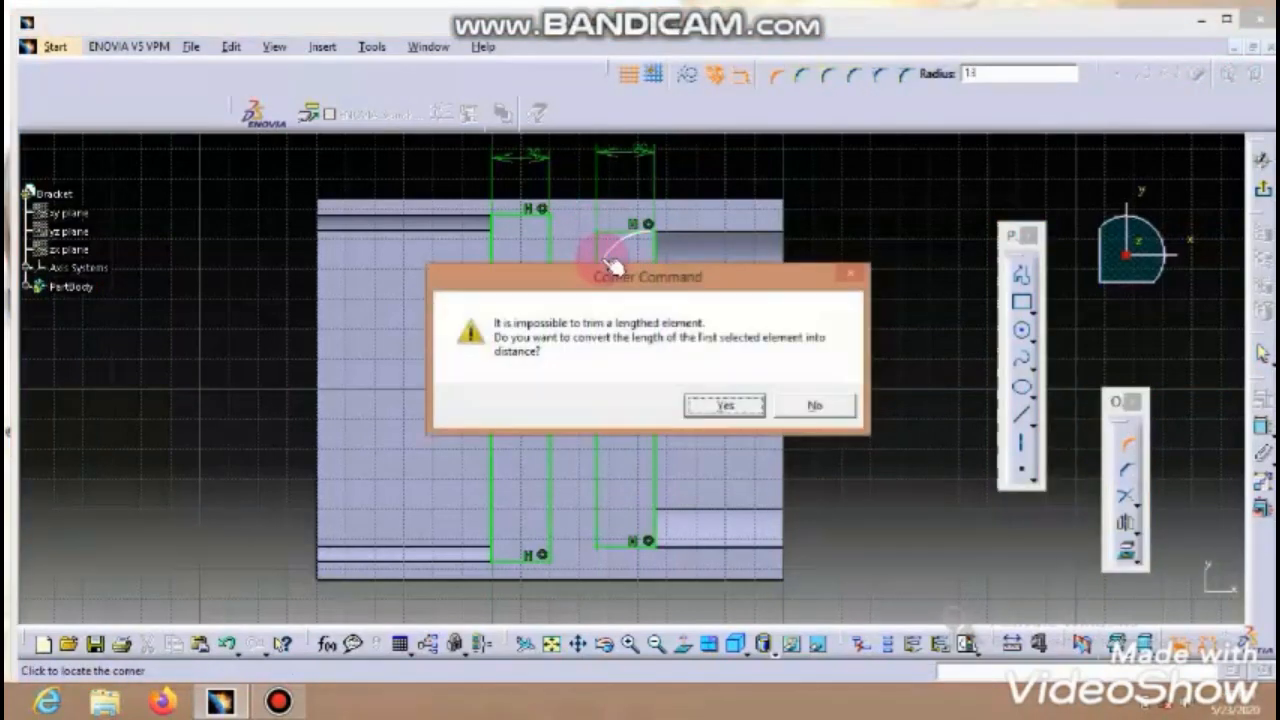
click(720, 403)
click(600, 505)
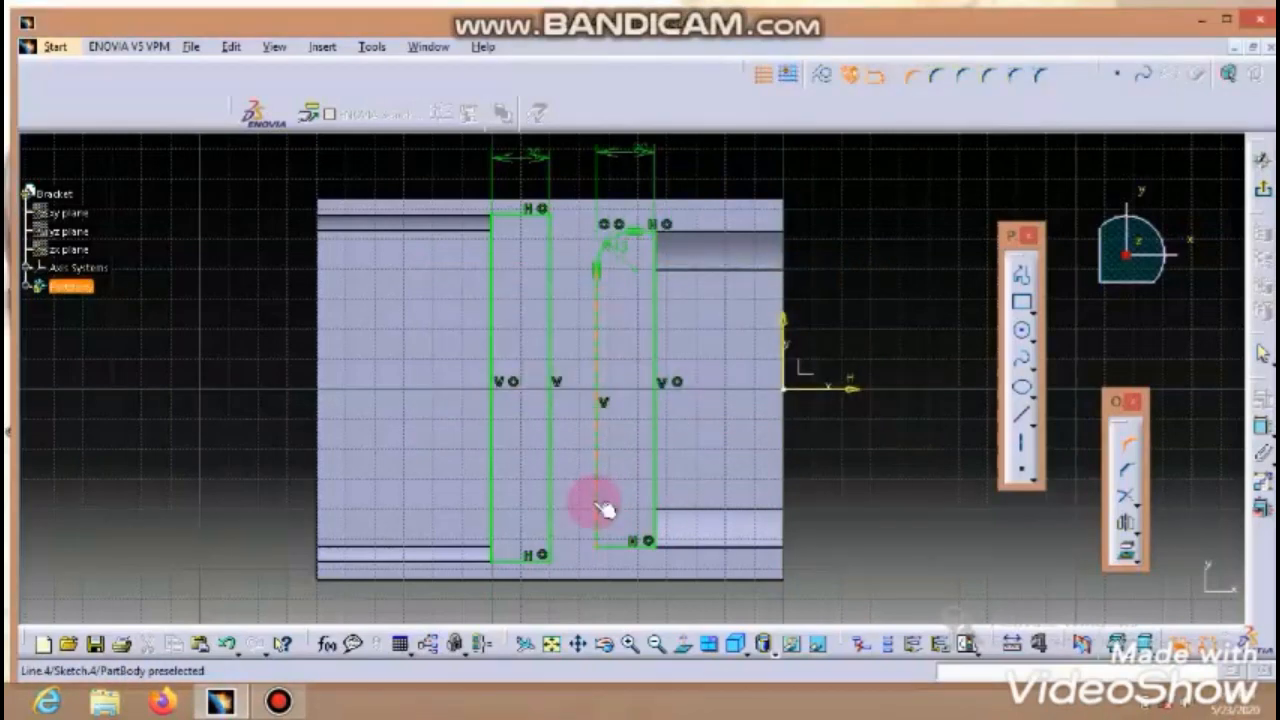
click(606, 538)
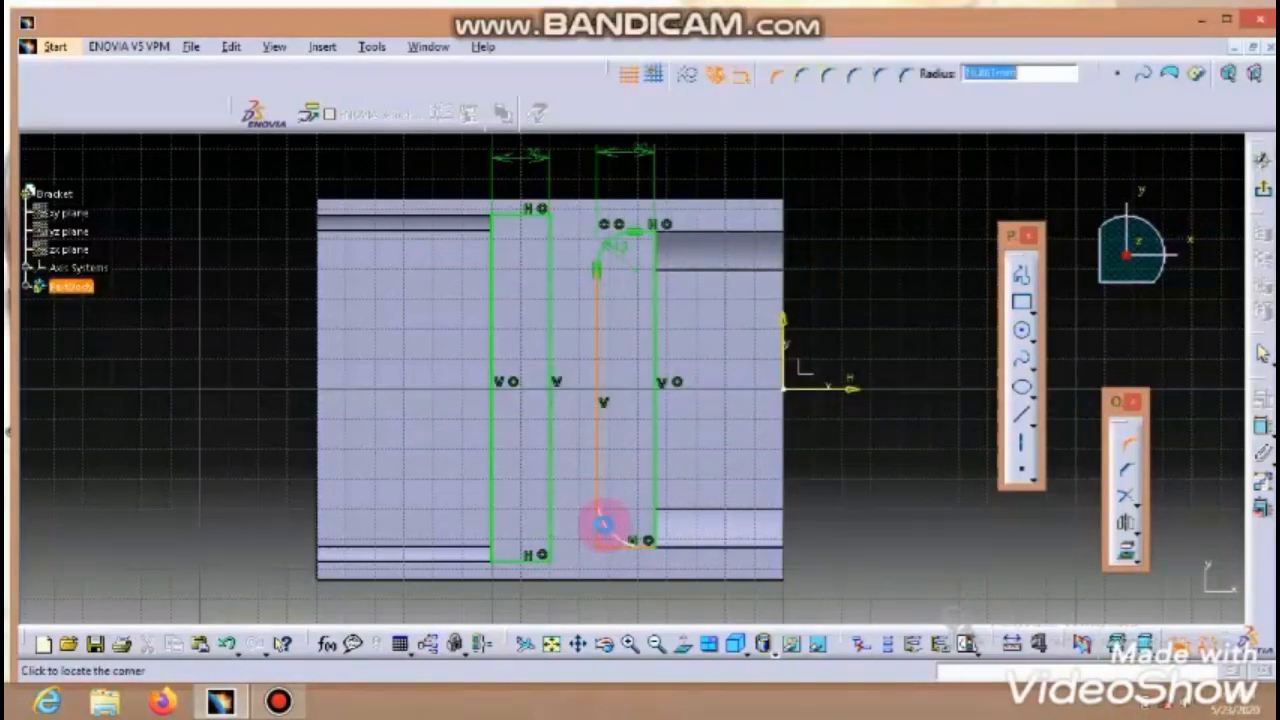
text(13)
click(600, 523)
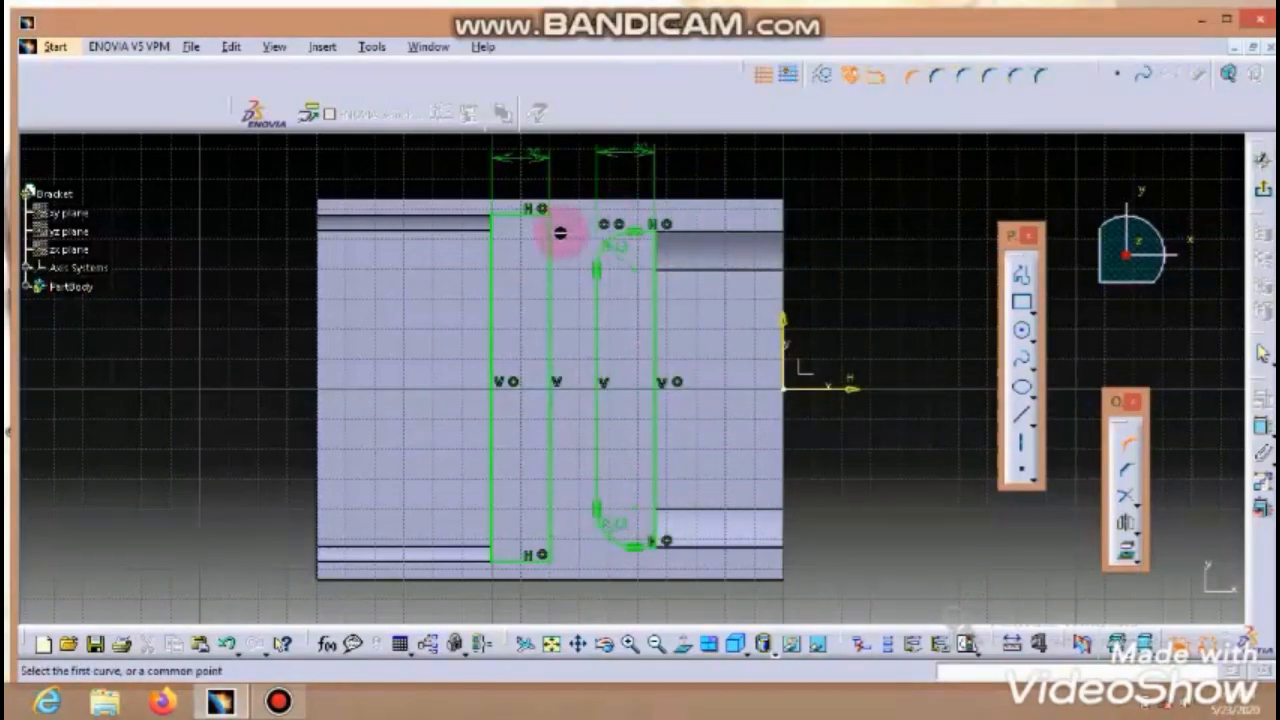
Step: Round the two corners facing away from the longer pocket on its adjacent rectangle with 5 mm radii
click(518, 216)
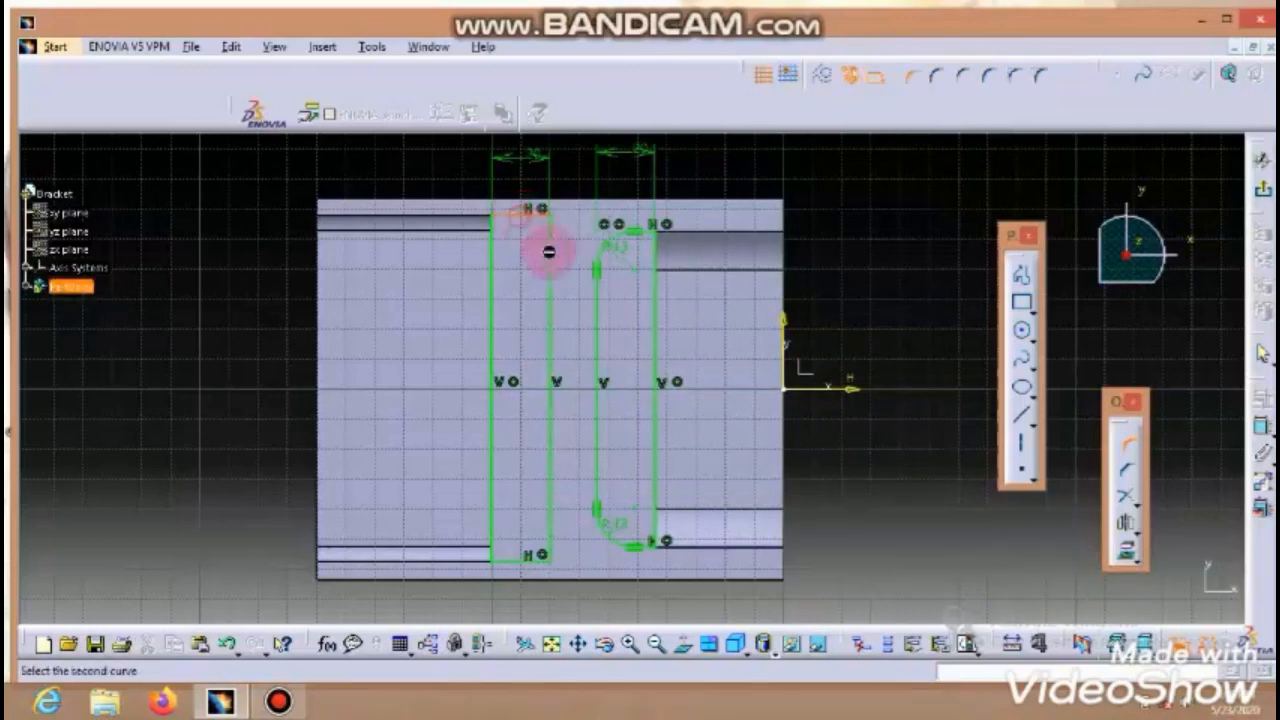
click(551, 251)
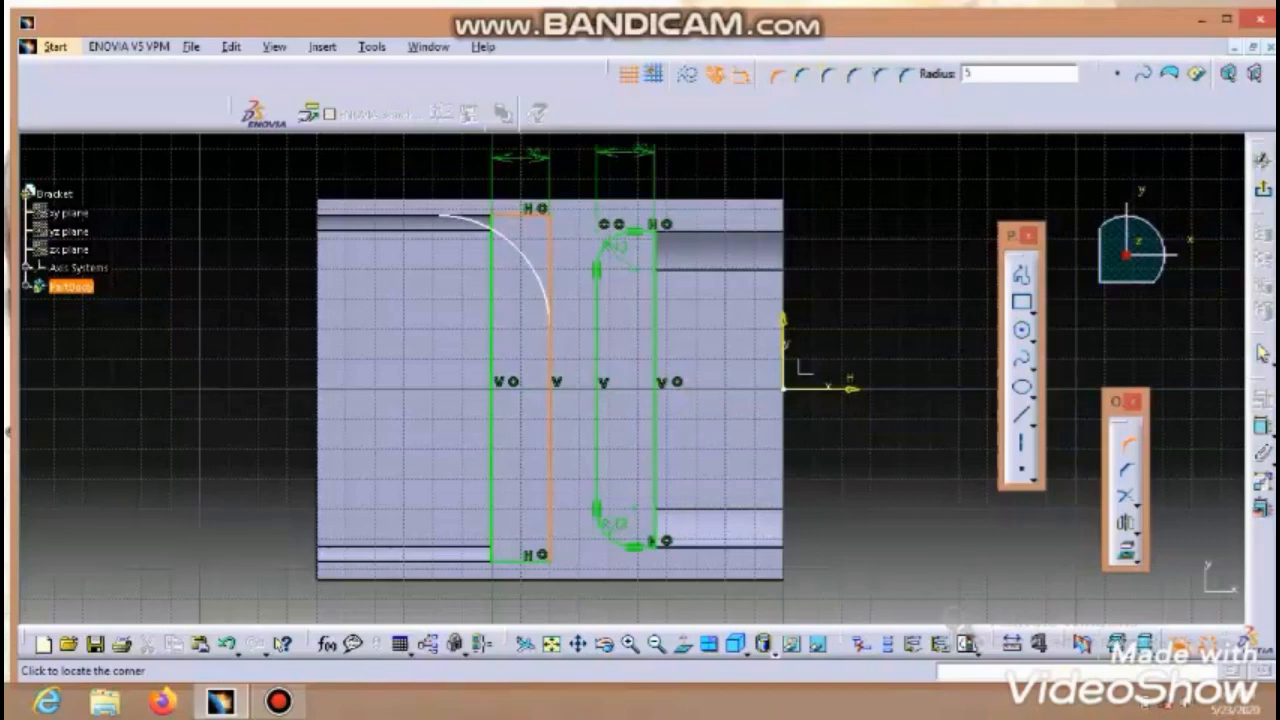
click(514, 243)
click(726, 403)
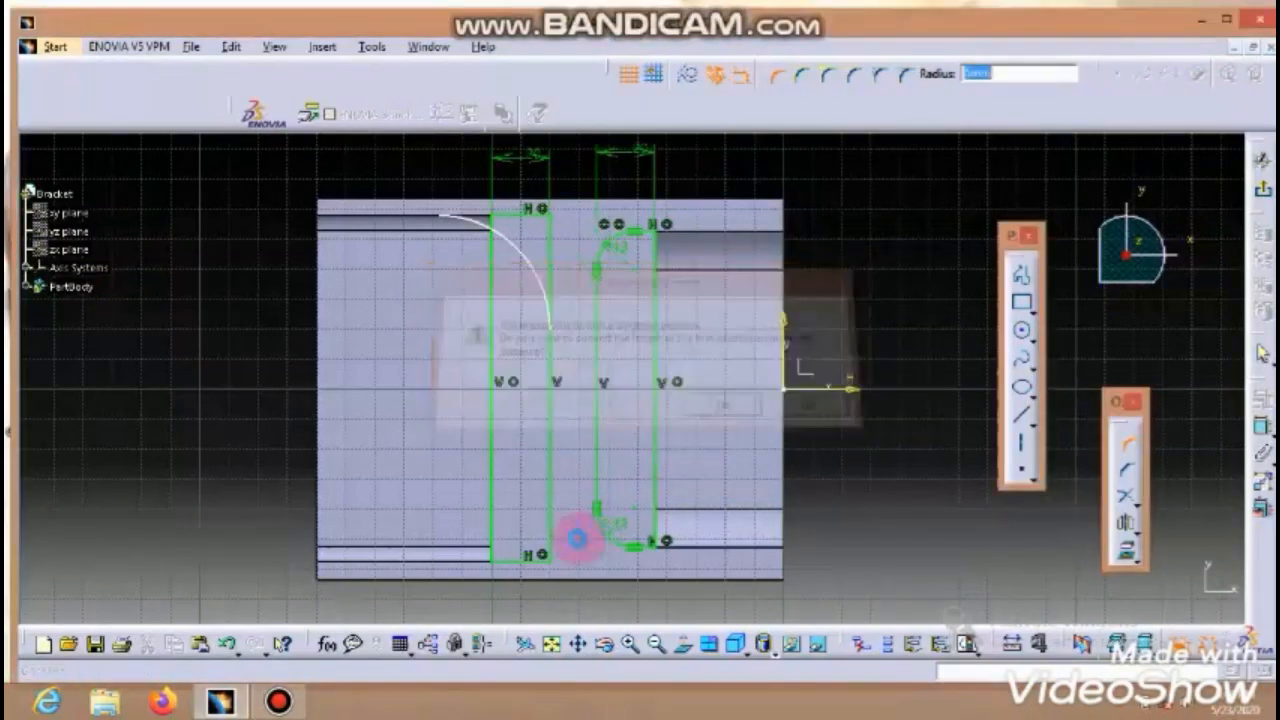
click(533, 565)
click(551, 540)
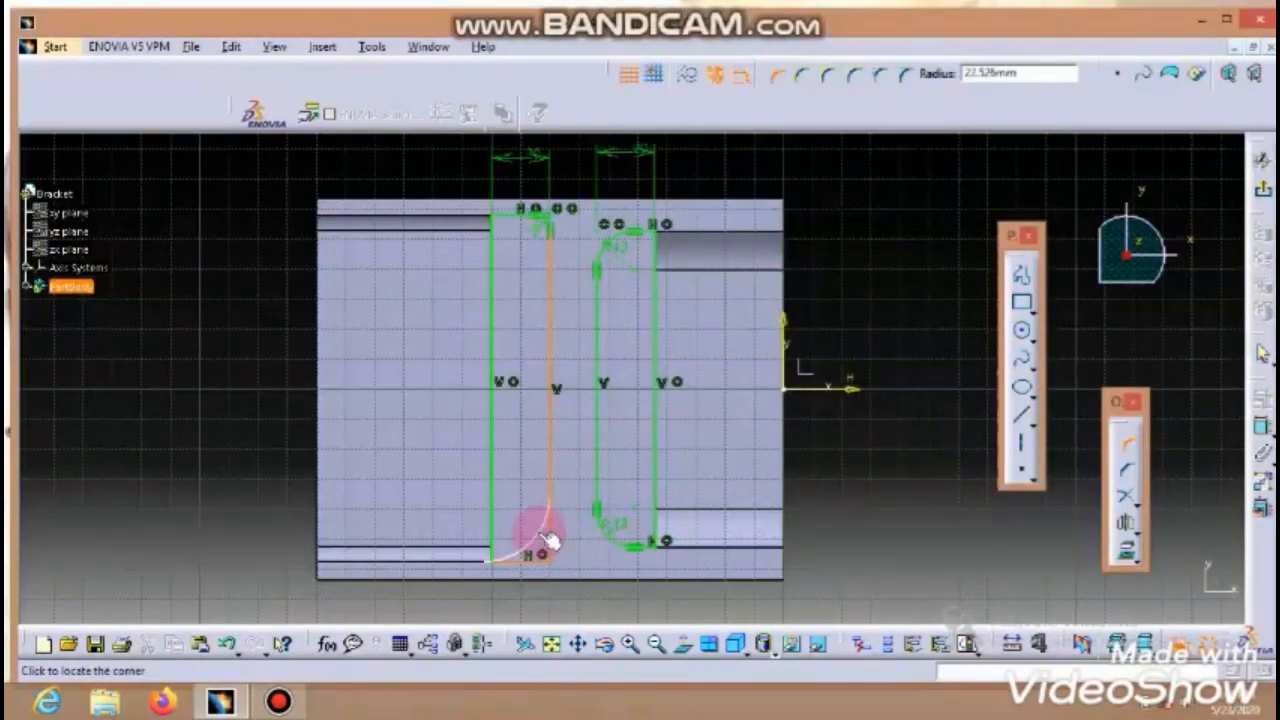
click(540, 535)
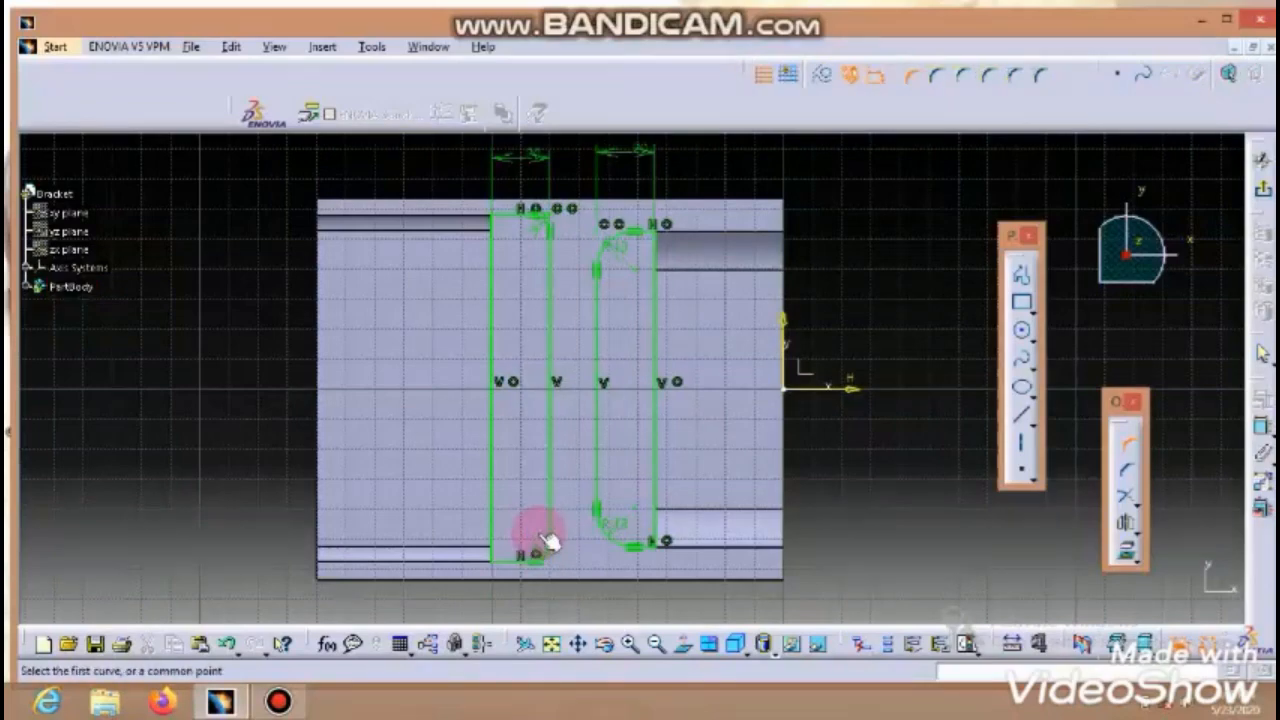
click(278, 702)
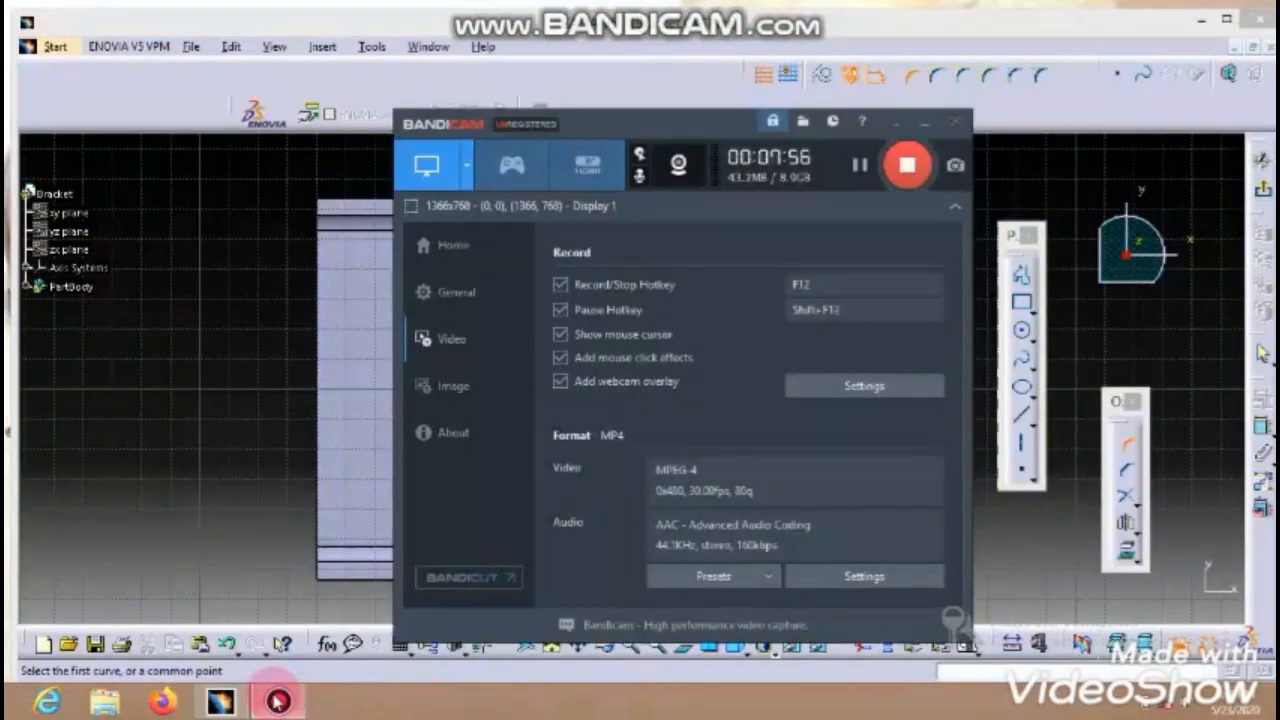
click(278, 702)
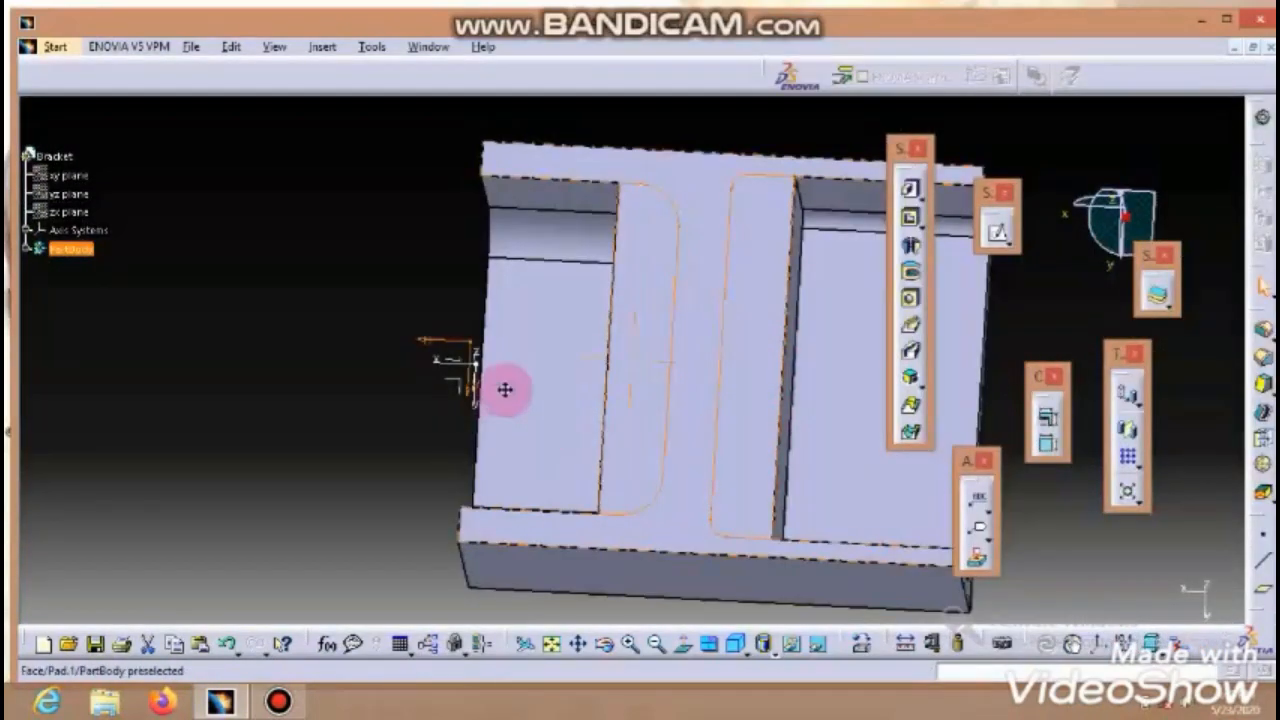
mouse_move(506, 389)
middle_down()
mouse_move(567, 287)
mouse_move(523, 277)
mouse_move(491, 531)
mouse_move(646, 563)
mouse_move(634, 551)
mouse_move(611, 569)
mouse_move(625, 555)
middle_up()
click(915, 225)
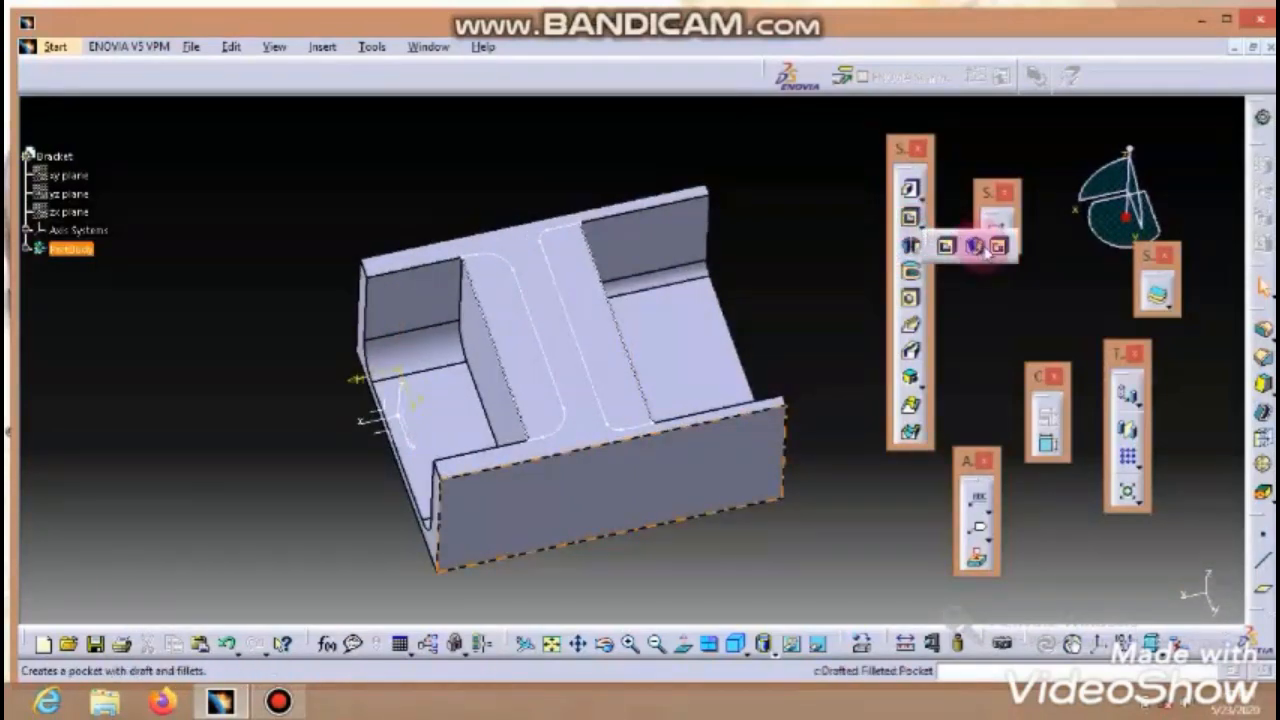
click(1001, 248)
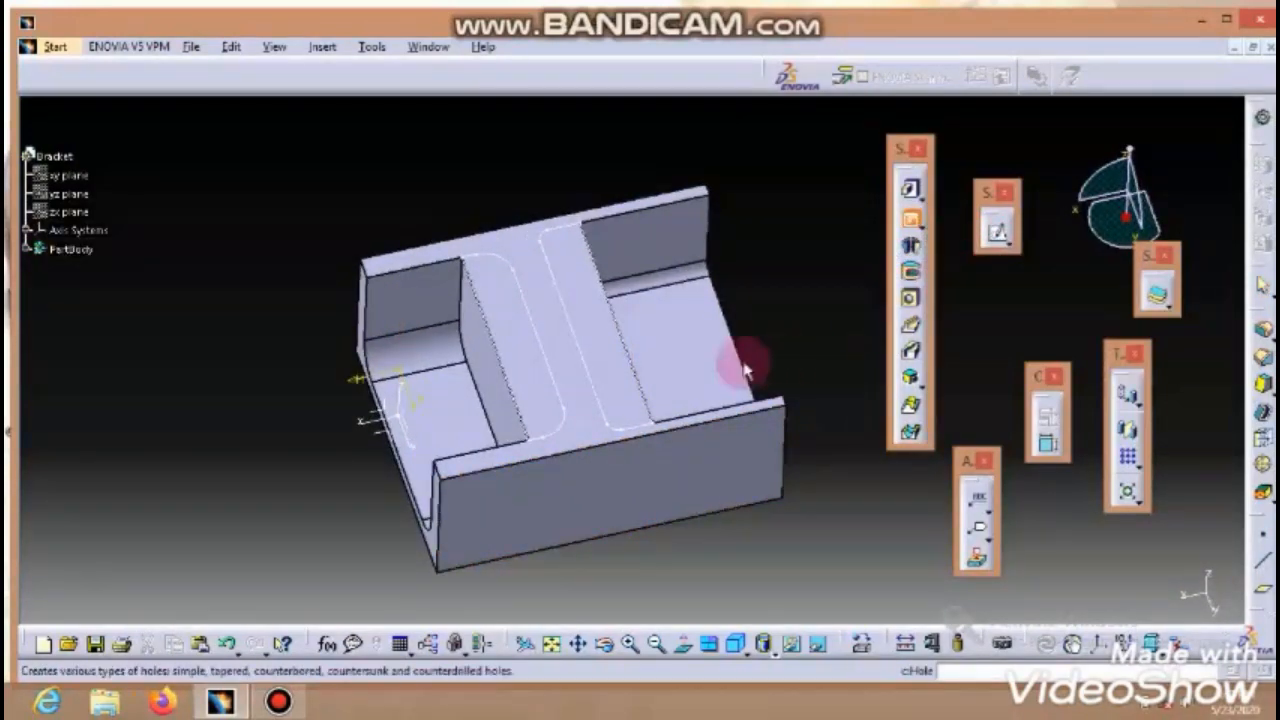
click(587, 325)
mouse_move(700, 294)
middle_down()
mouse_move(743, 223)
mouse_move(651, 423)
mouse_move(669, 490)
middle_up()
click(1133, 430)
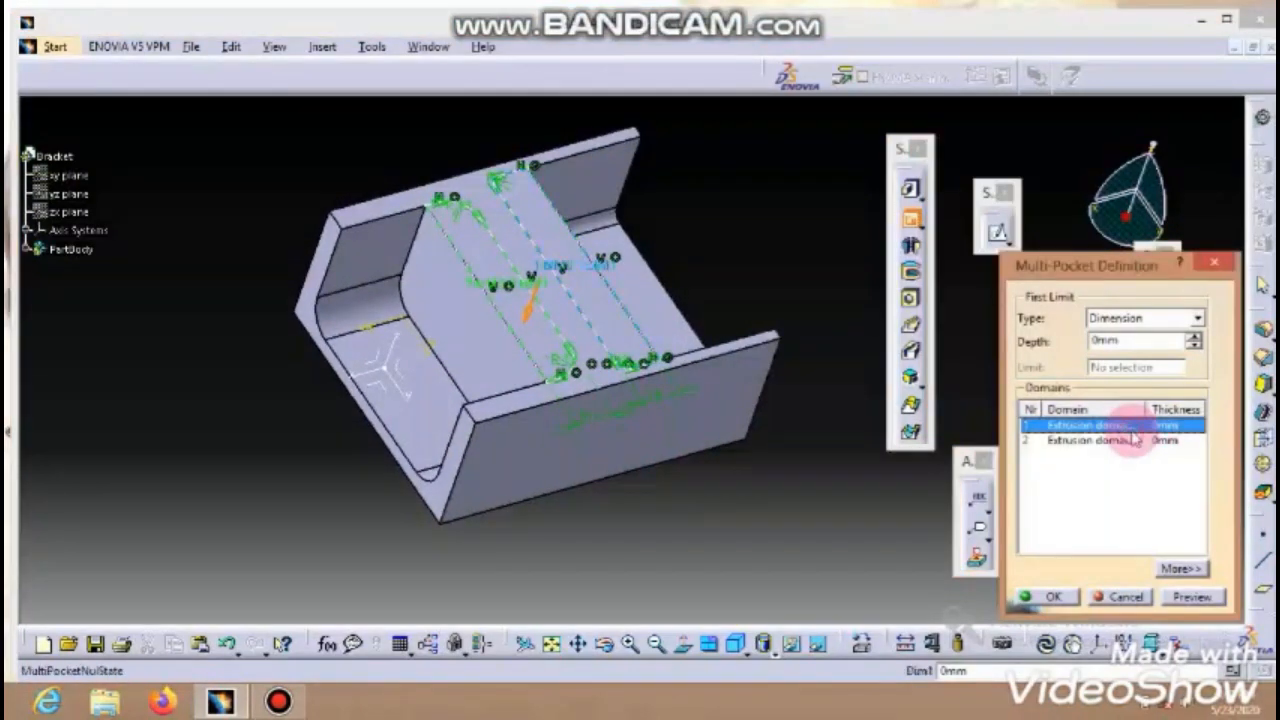
Step: Check the cutout depth dimensions in the right view of Drawing1 and return to Bracket.CATPart
click(428, 46)
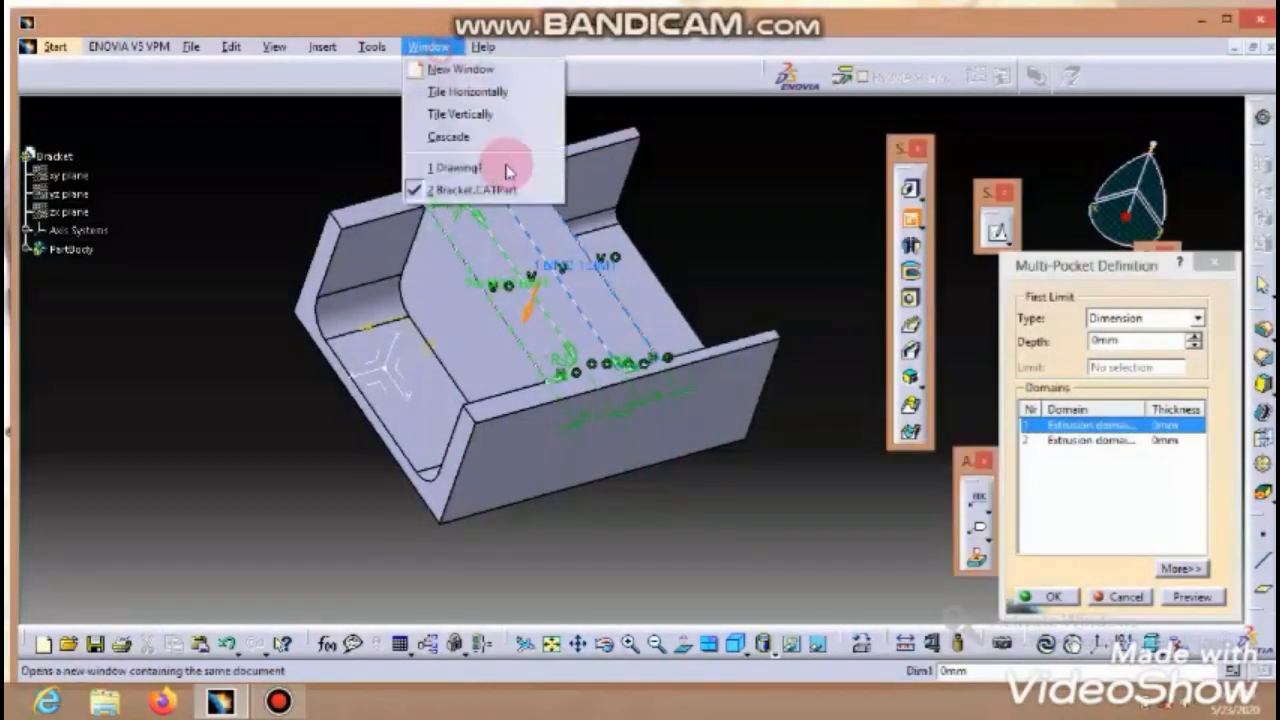
click(508, 172)
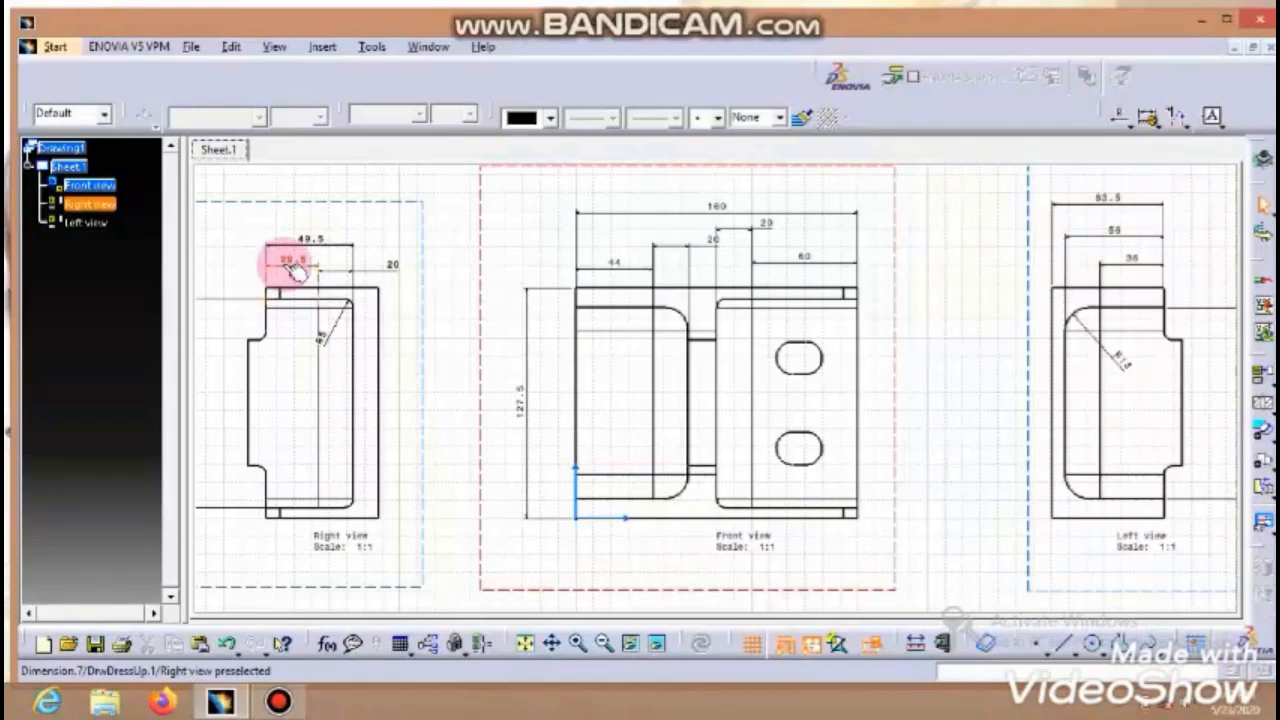
click(428, 46)
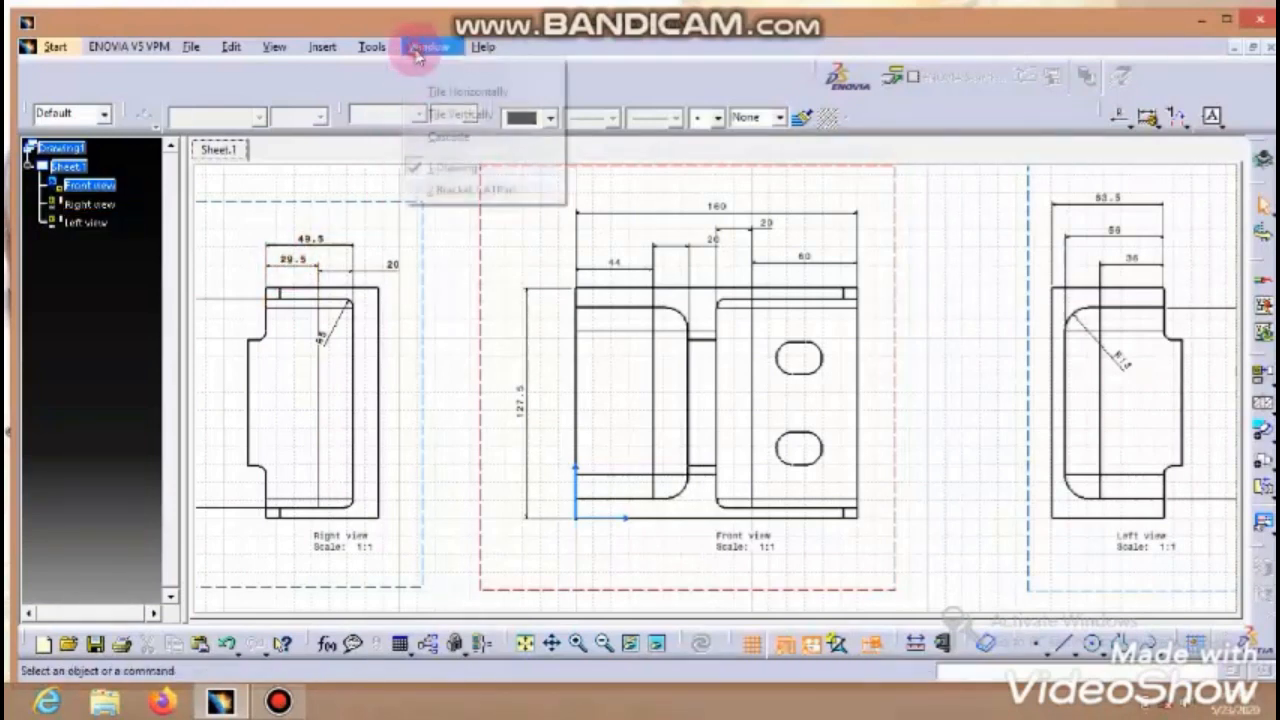
click(492, 192)
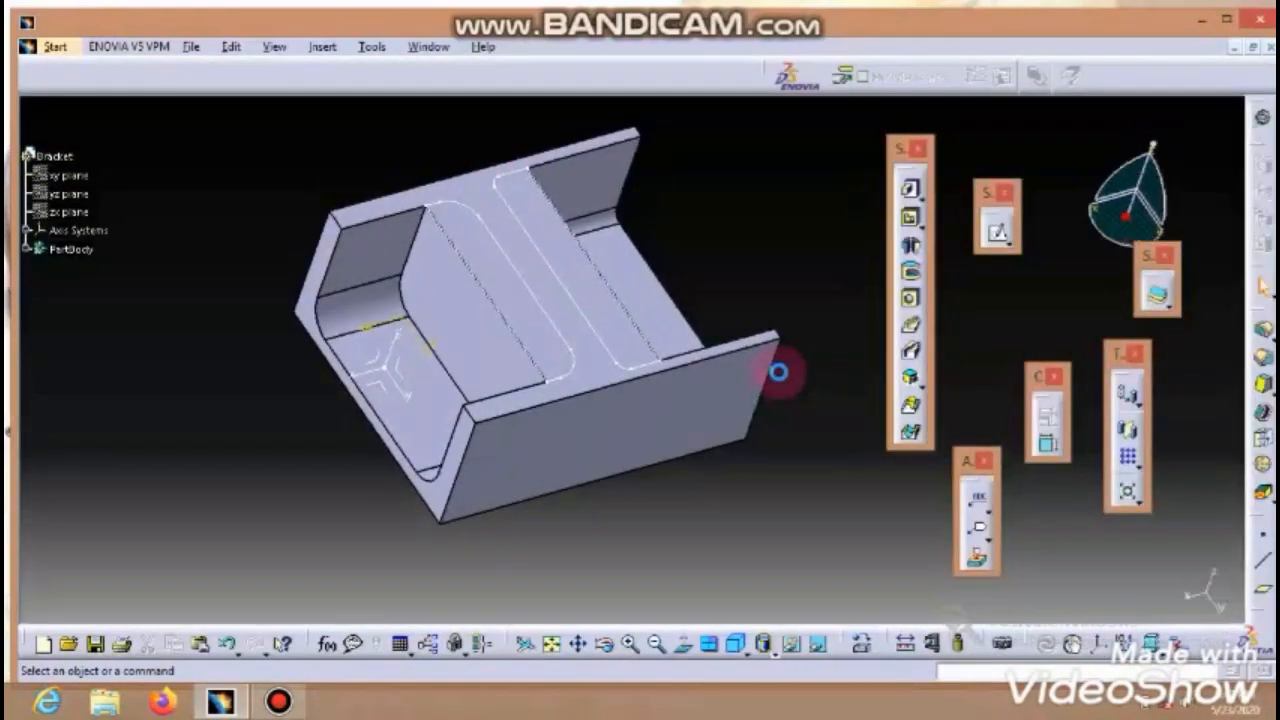
Step: Start a Multi-Pocket from the two-rectangle sketch and set the depth of the domain beside the longer pocket to 29.5 mm
mouse_move(771, 366)
middle_down()
mouse_move(726, 418)
mouse_move(766, 366)
middle_up()
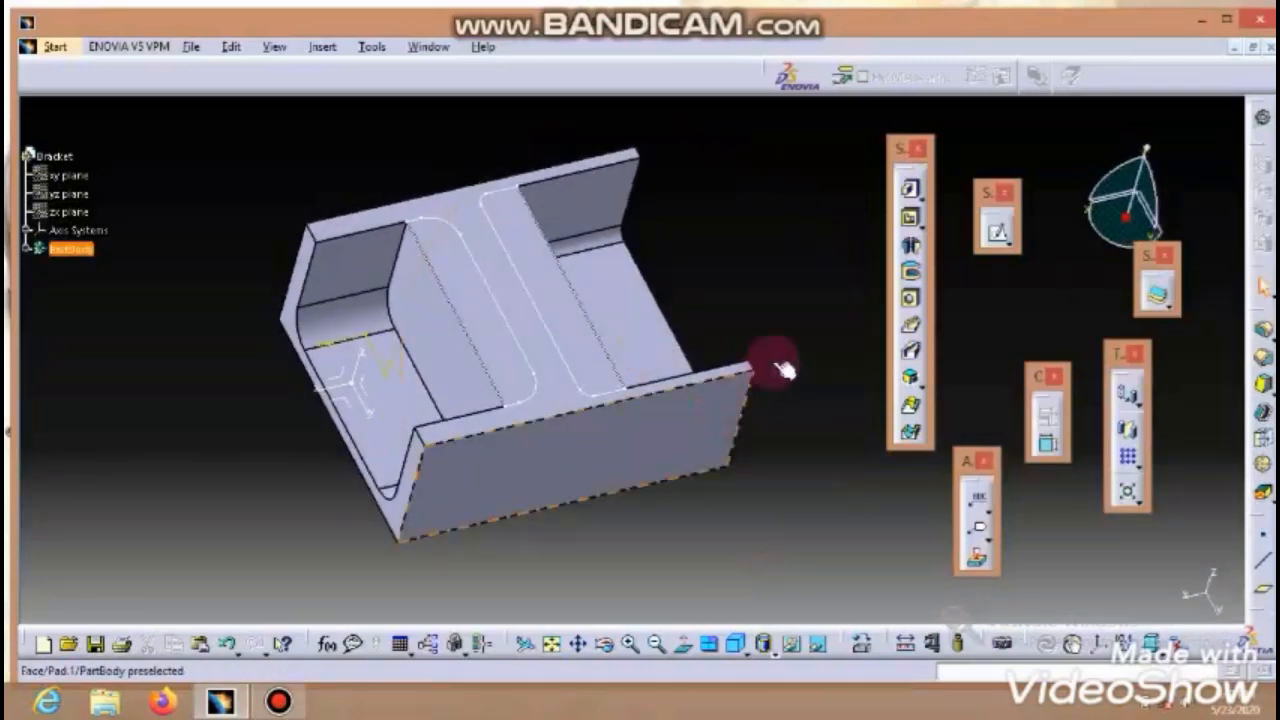
click(910, 221)
click(505, 249)
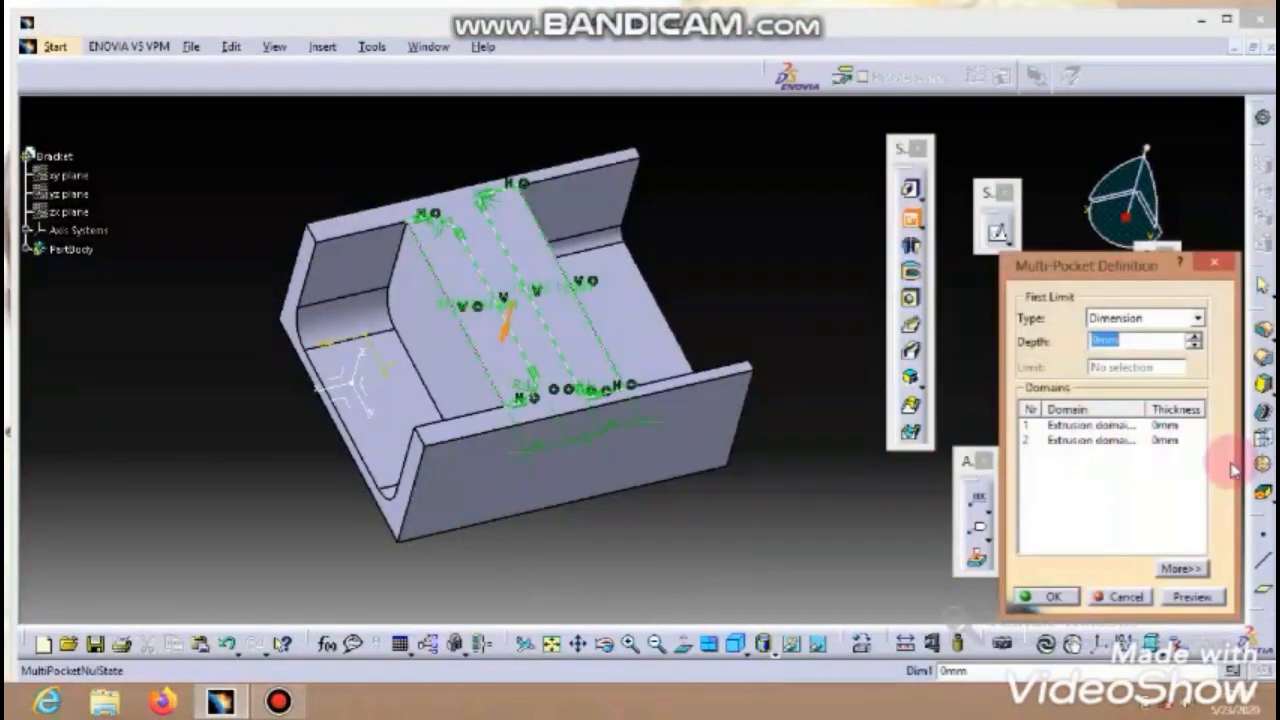
click(1157, 441)
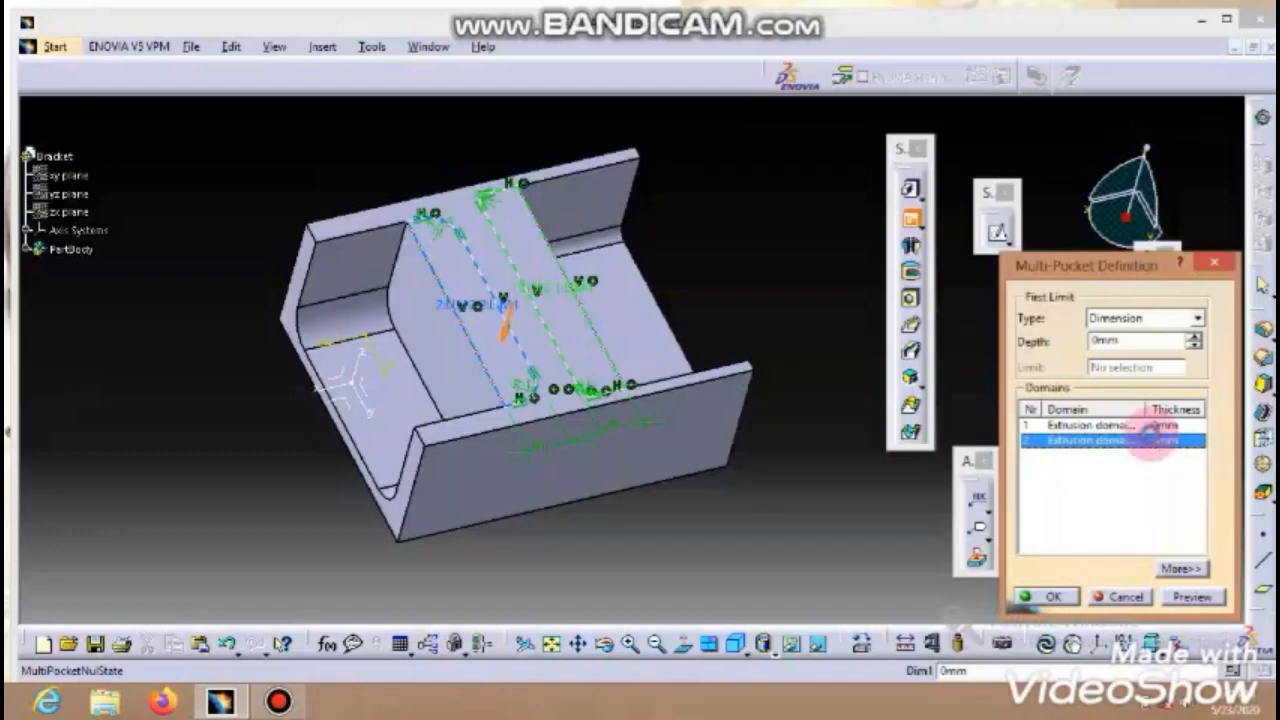
click(1143, 424)
double_click(1140, 341)
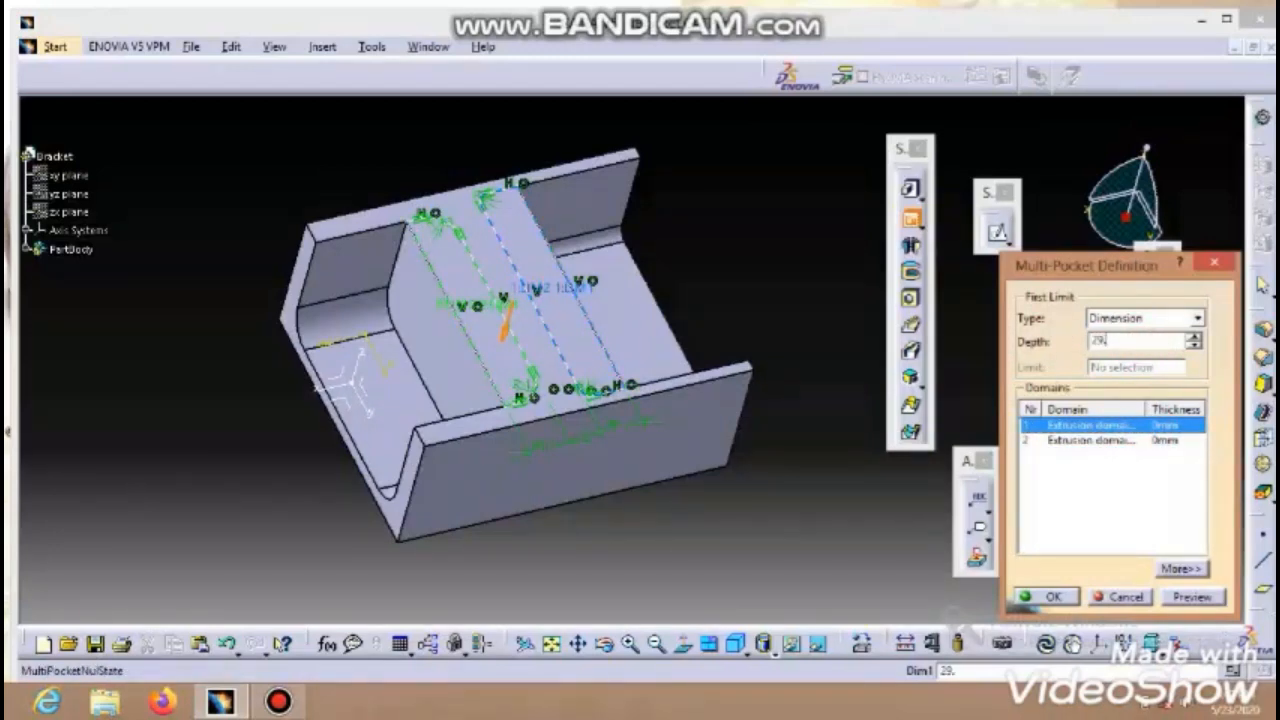
click(1049, 343)
Step: Set the depth of the domain beside the shorter pocket and complete the multi-pocket
click(1114, 442)
click(1137, 340)
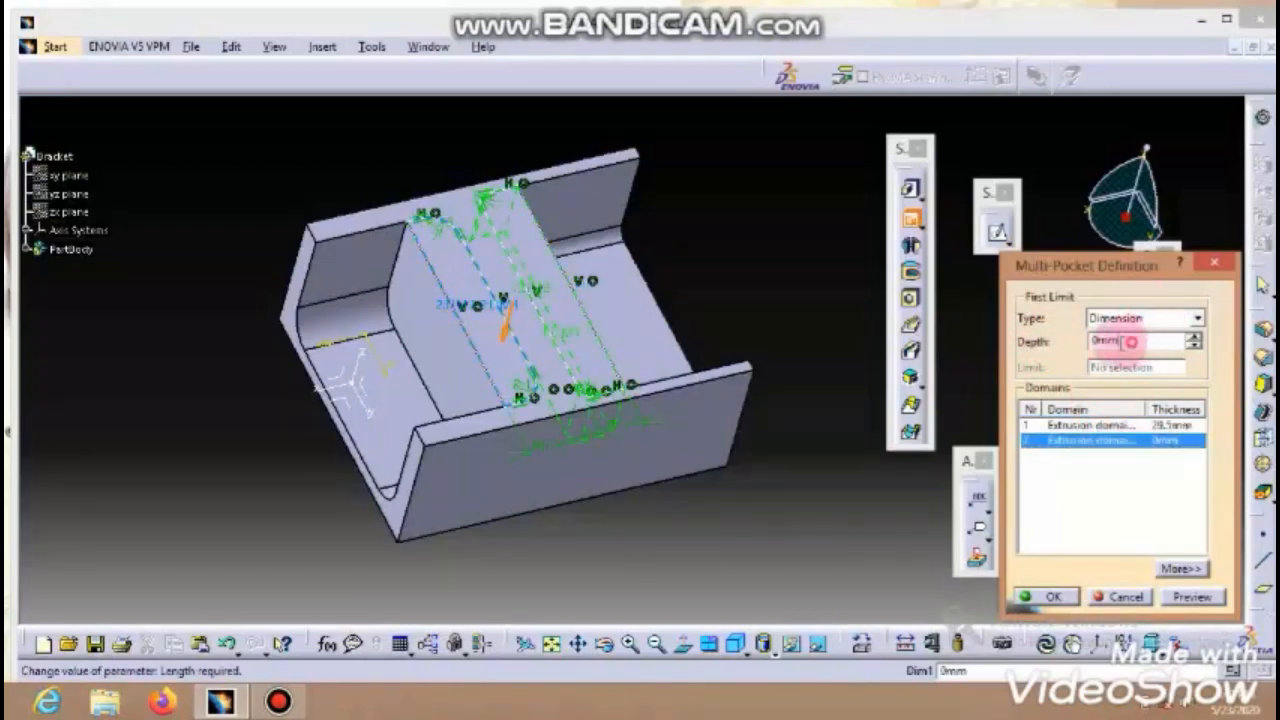
double_click(1130, 341)
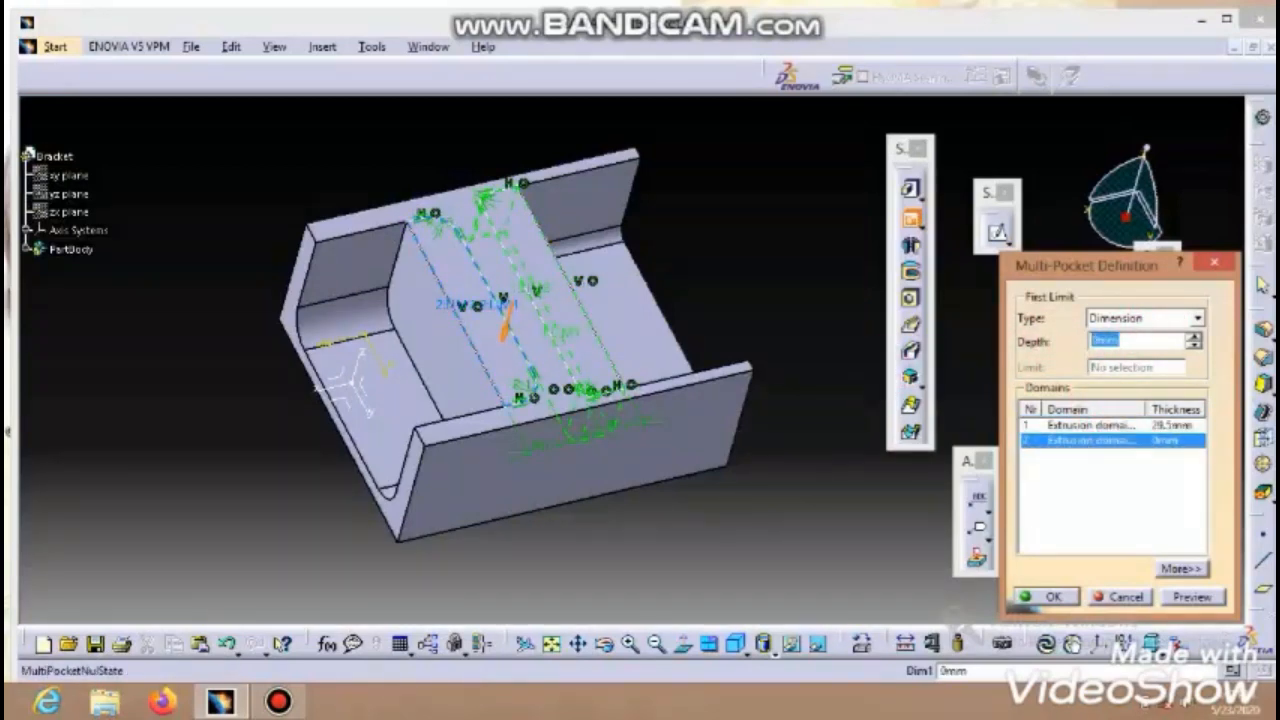
key(Return)
click(783, 523)
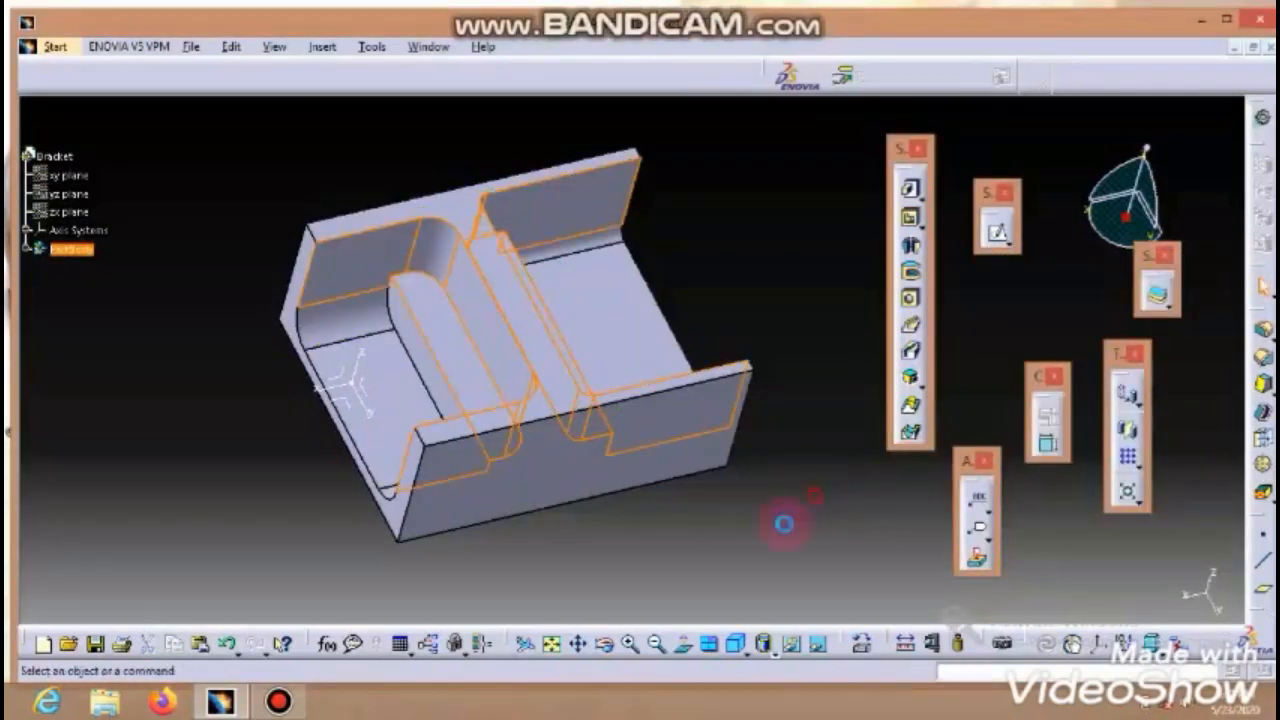
middle_drag(587, 577, 775, 430)
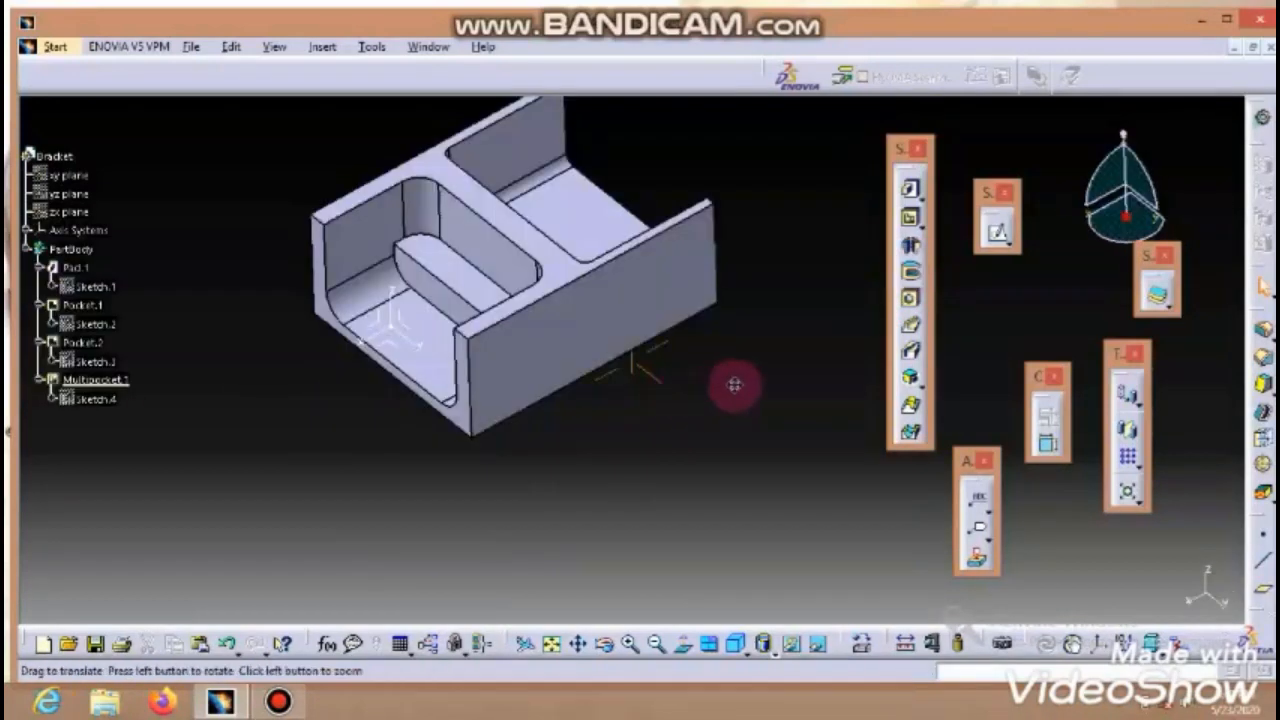
middle_drag(734, 380, 760, 360)
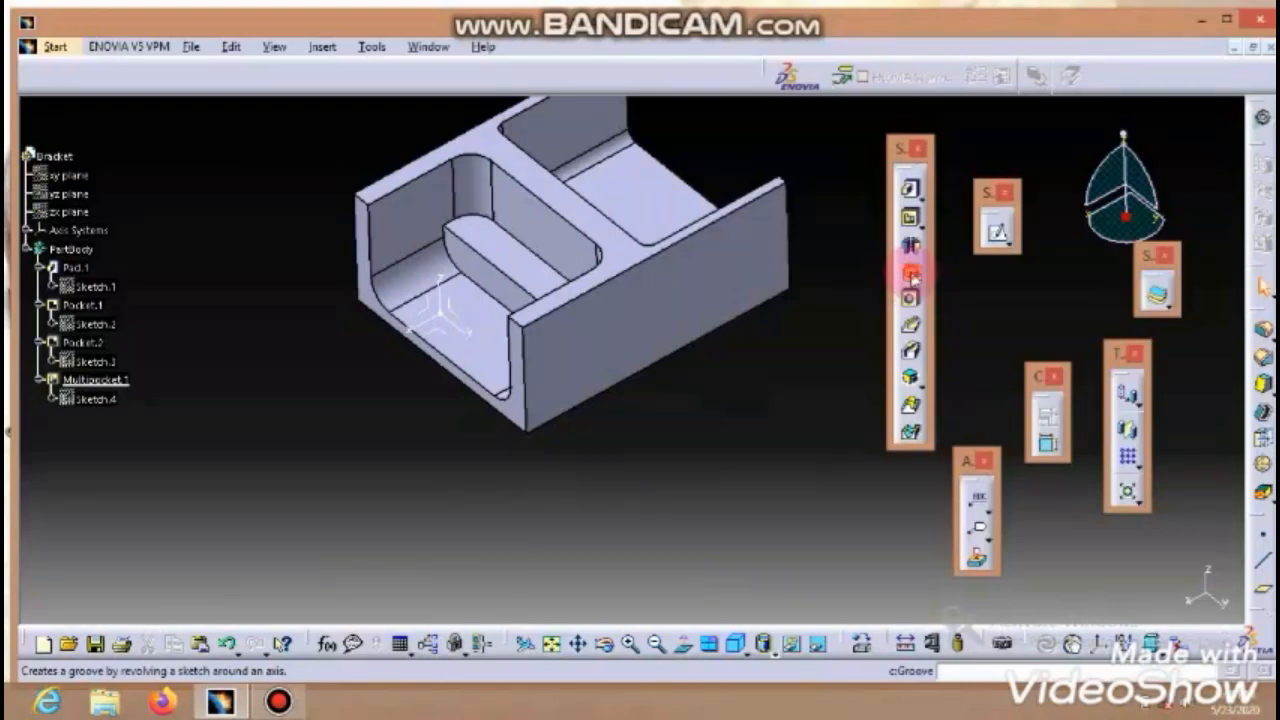
Step: Cut a 360-degree groove from the top face of the ridge in the end pocket nearest the origin, using the face's outer long edge as axis
click(911, 277)
middle_drag(528, 466, 816, 449)
click(997, 265)
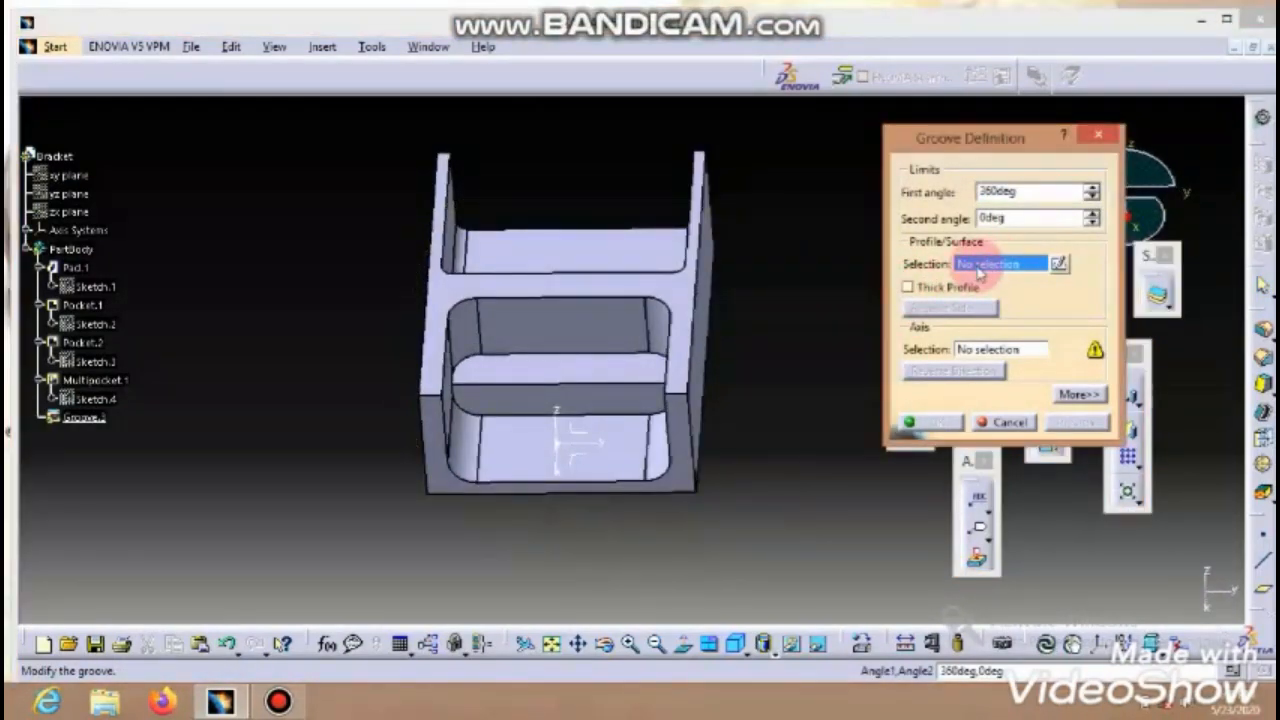
click(591, 374)
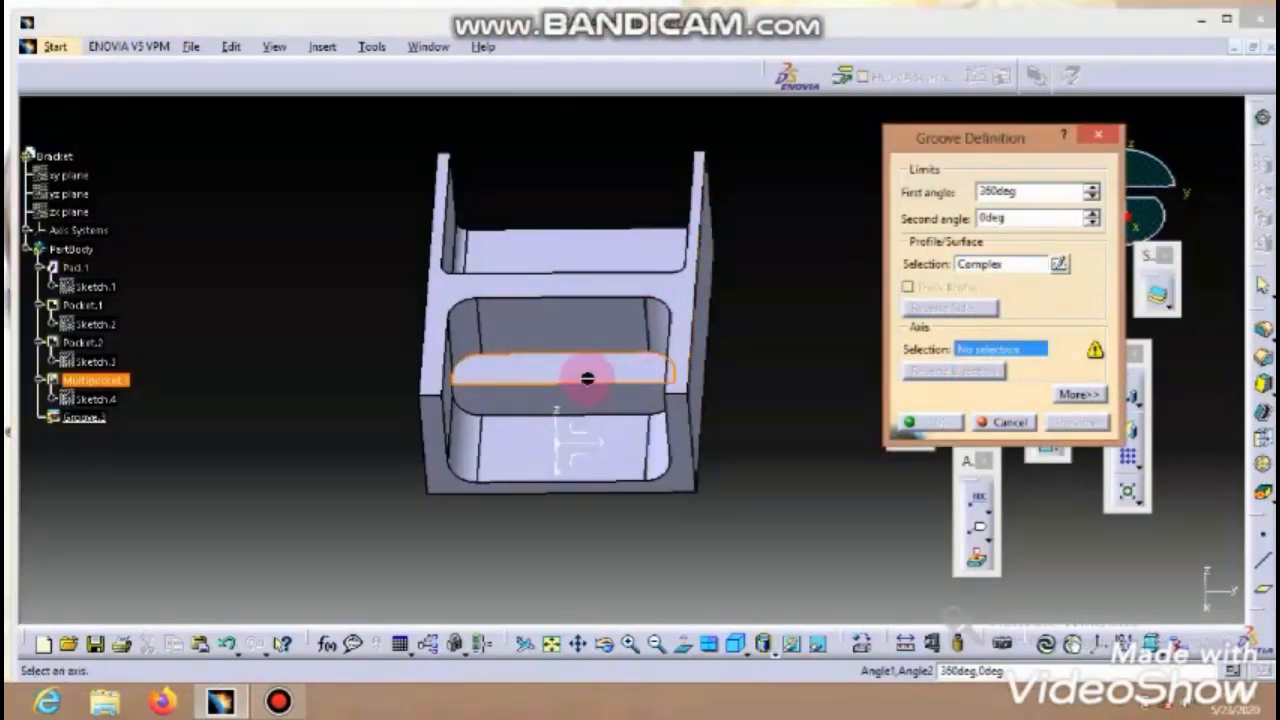
click(600, 384)
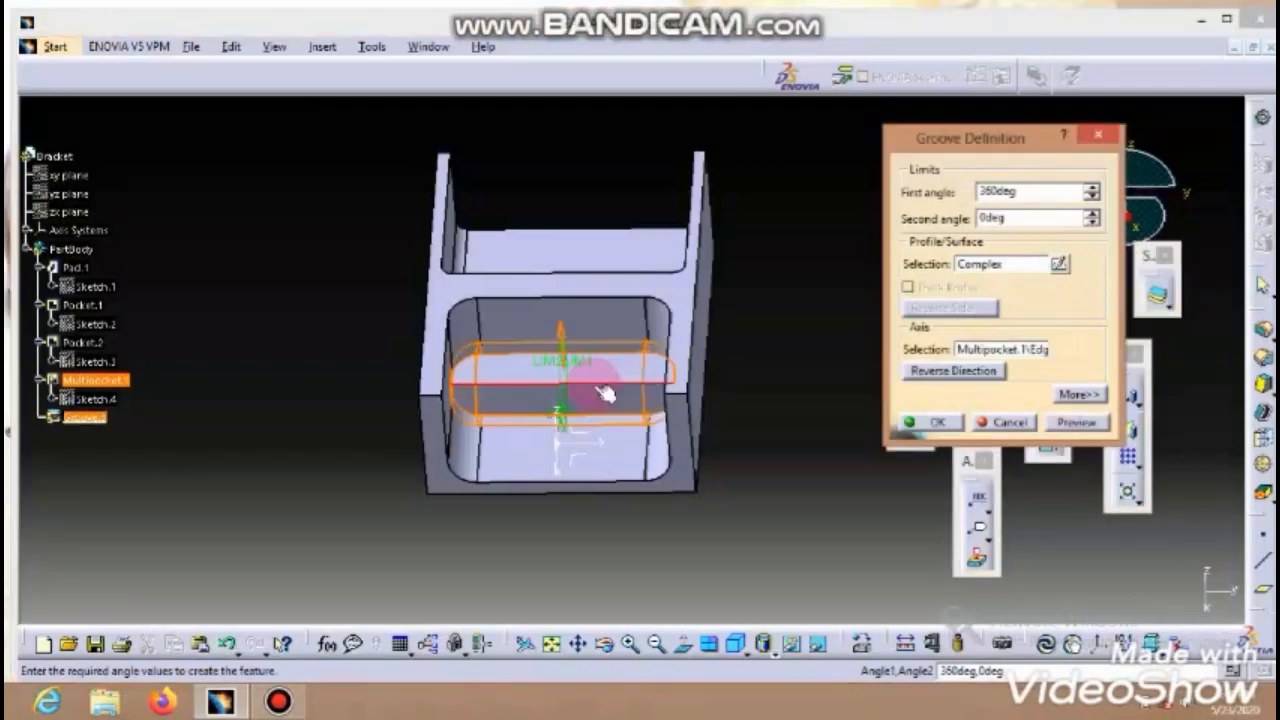
middle_drag(717, 451, 700, 380)
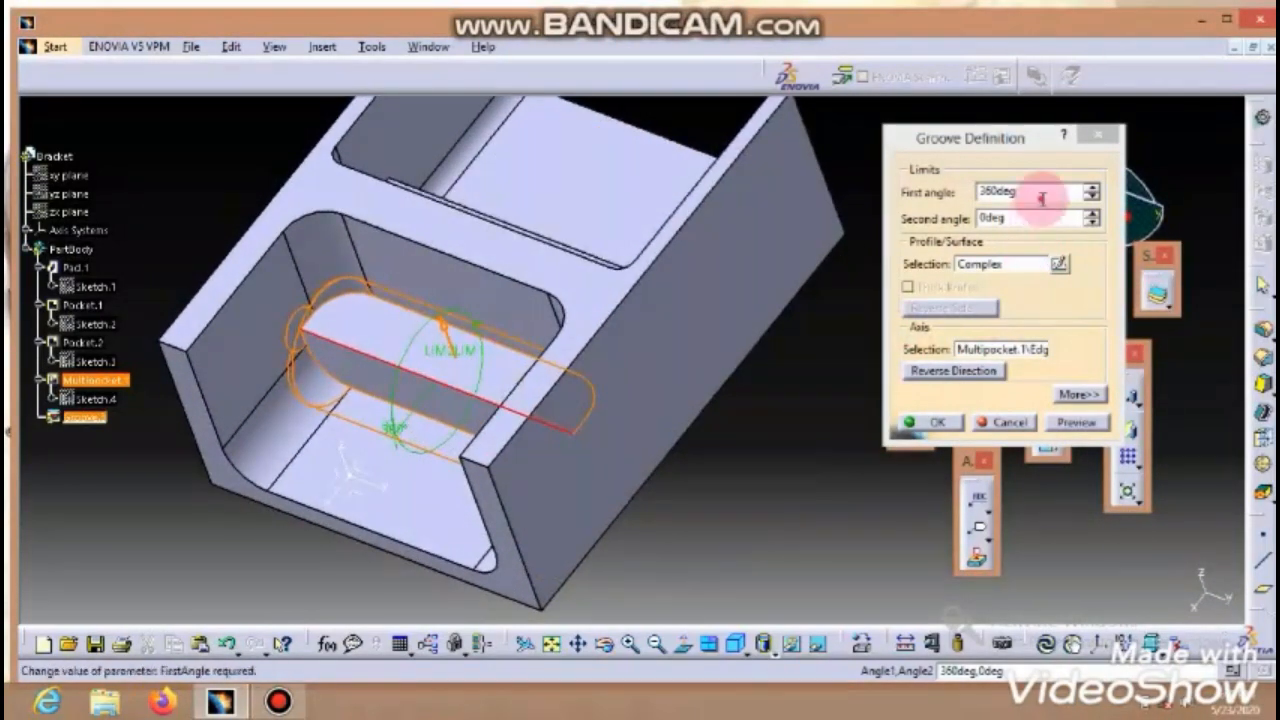
drag(1040, 192, 905, 192)
click(993, 426)
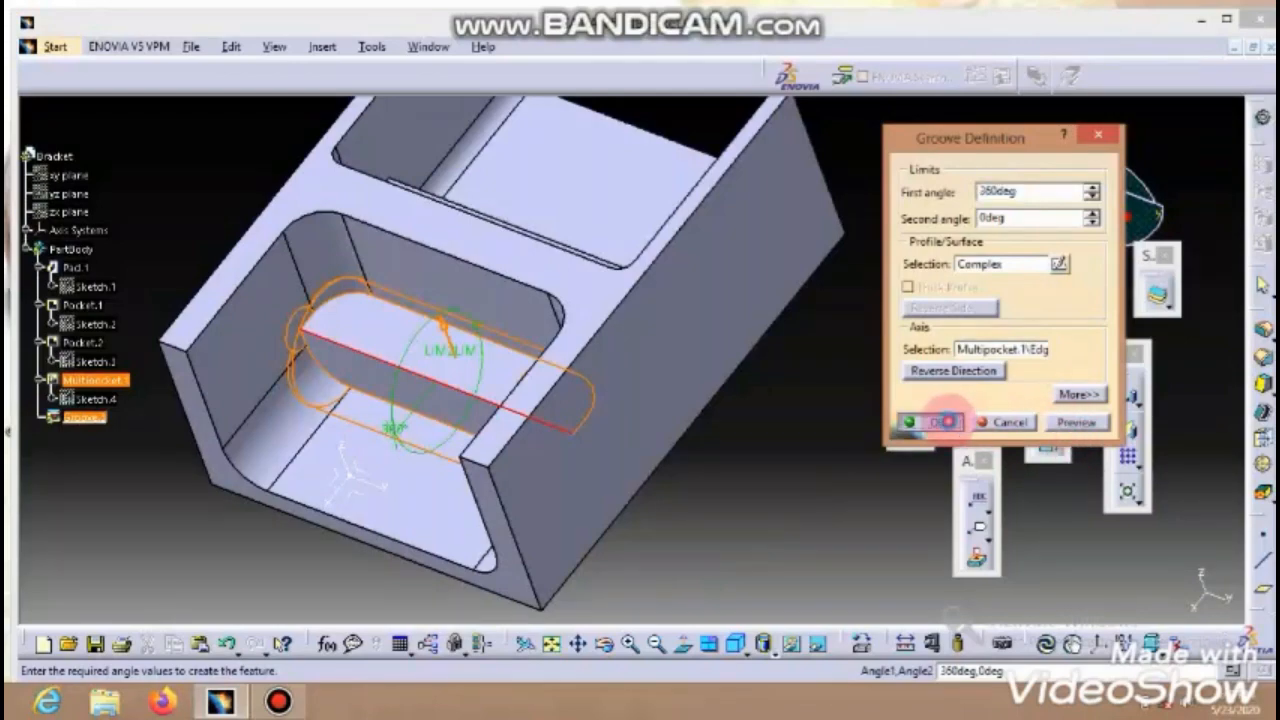
click(945, 422)
Step: Groove away the ridge in the opposite end pocket by revolving its top face 360 degrees about that face's outer long edge
mouse_move(780, 437)
middle_down()
mouse_move(686, 534)
mouse_move(471, 551)
mouse_move(660, 518)
mouse_move(586, 443)
mouse_move(829, 509)
mouse_move(740, 575)
middle_up()
click(910, 272)
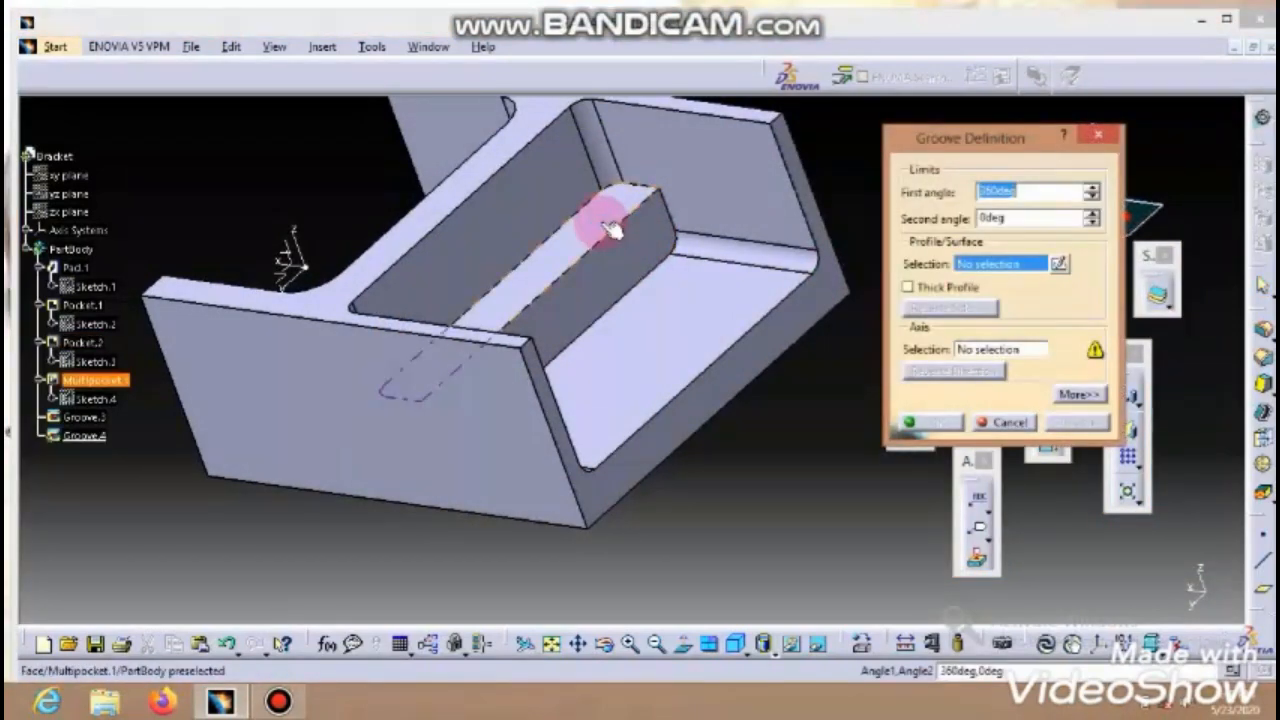
click(596, 218)
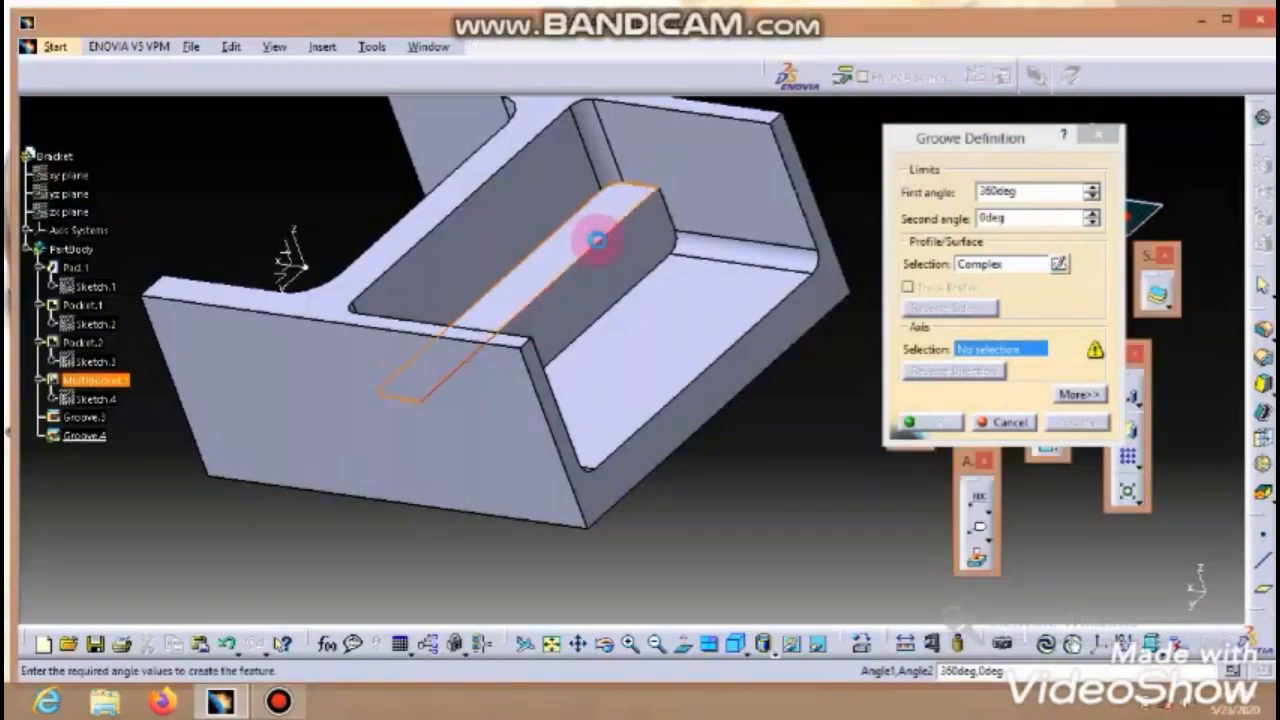
click(598, 238)
click(920, 422)
middle_drag(779, 481, 794, 386)
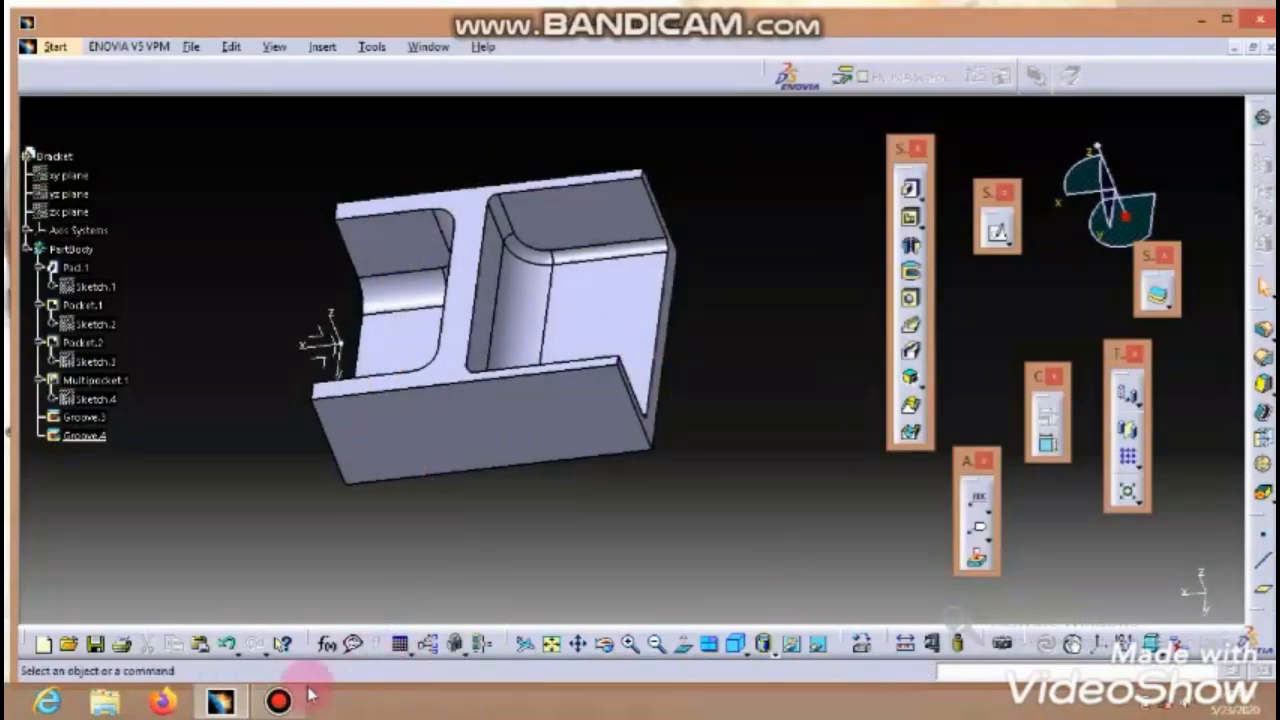
click(278, 702)
click(905, 168)
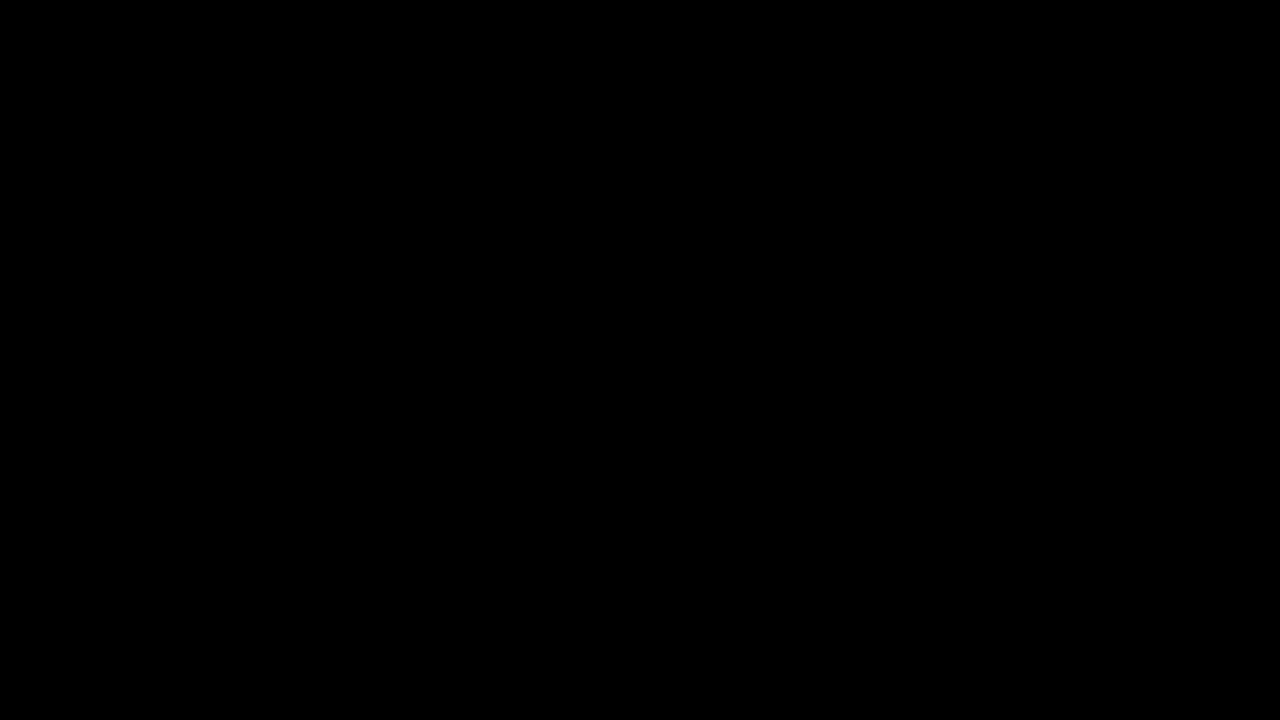